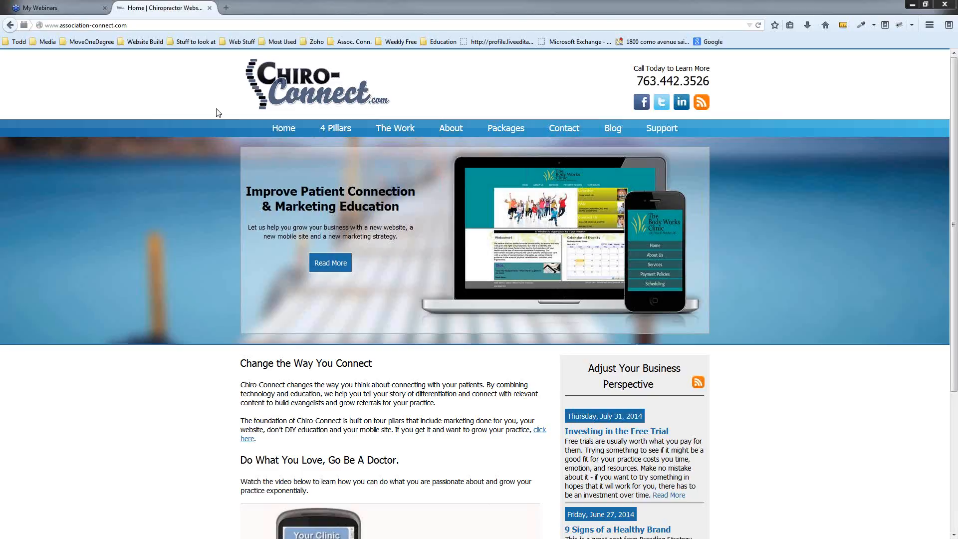
{"action": "left_click", "coordinate": [184, 23]}
{"action": "left_click", "coordinate": [184, 23]}
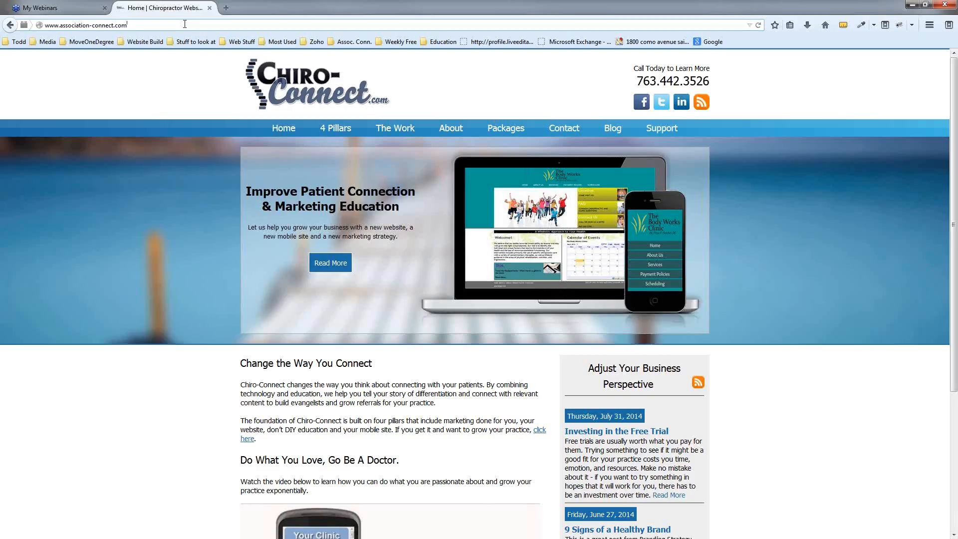
{"action": "type", "text": "/"}
{"action": "type", "text": "login.c"}
{"action": "type", "text": "o"}
{"action": "key", "text": "BackSpace"}
{"action": "key", "text": "BackSpace"}
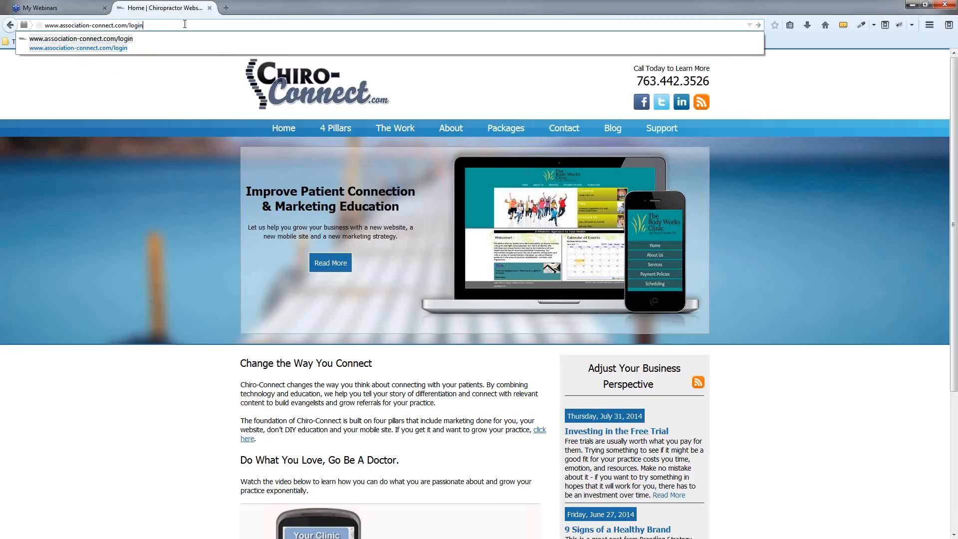
{"action": "key", "text": "Return"}
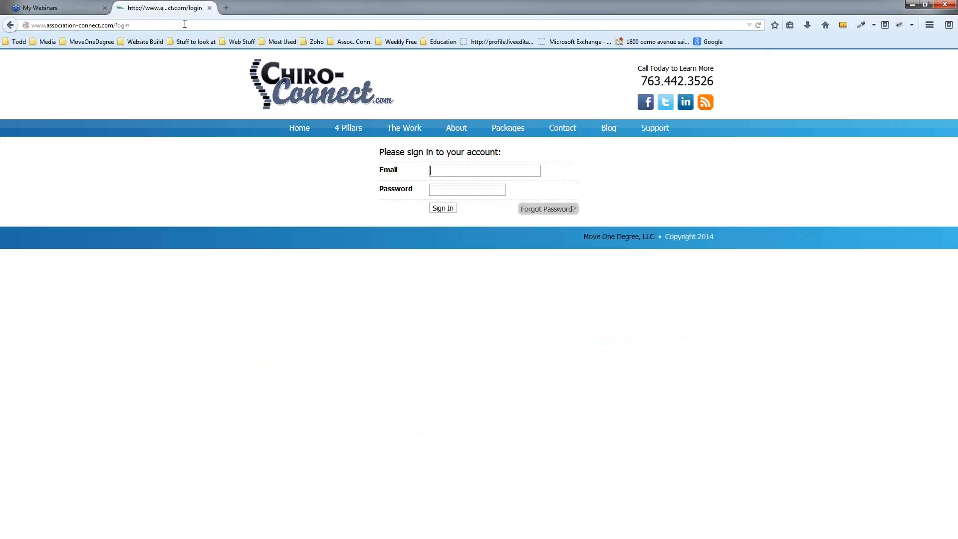
Sign in using the saved email and password autocomplete entry
{"action": "left_click", "coordinate": [506, 169]}
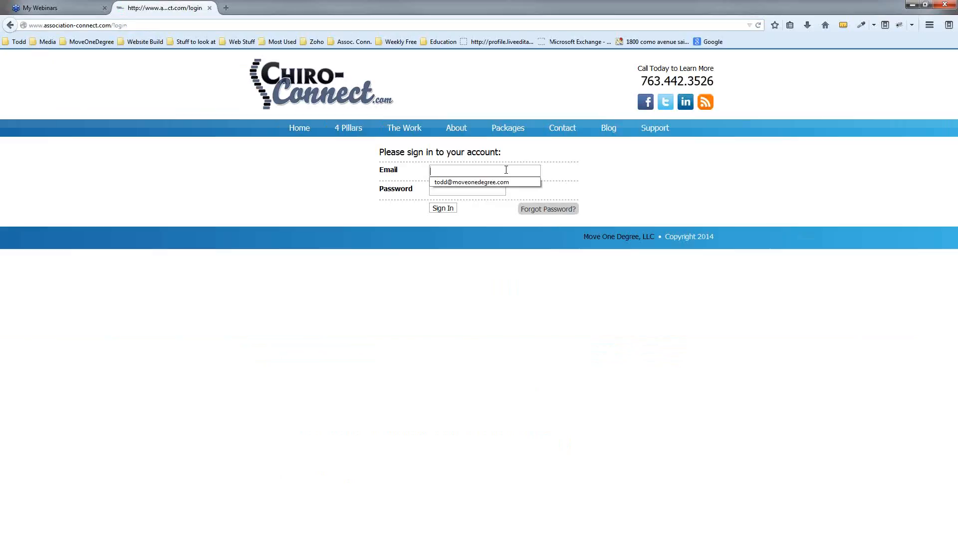
{"action": "type", "text": "t"}
{"action": "left_click", "coordinate": [497, 183]}
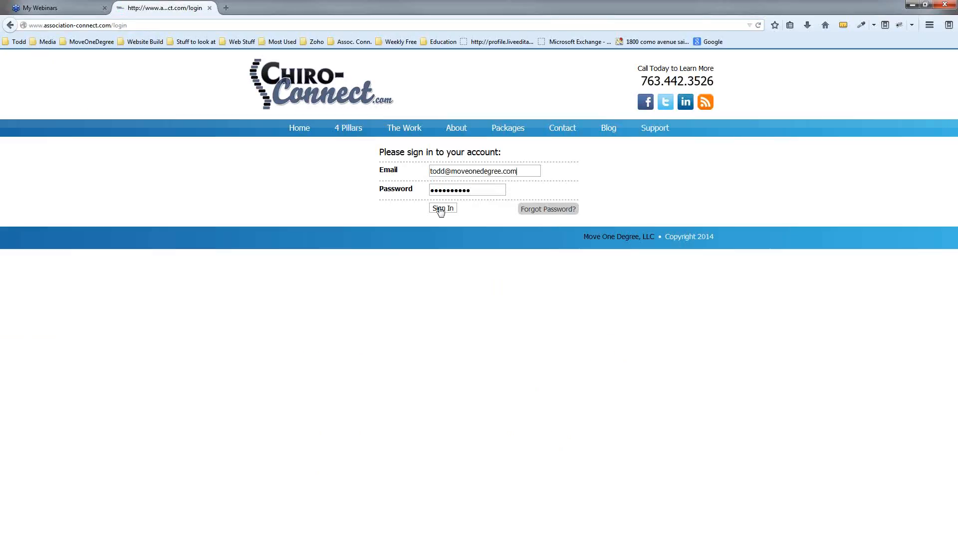
{"action": "left_click", "coordinate": [442, 208]}
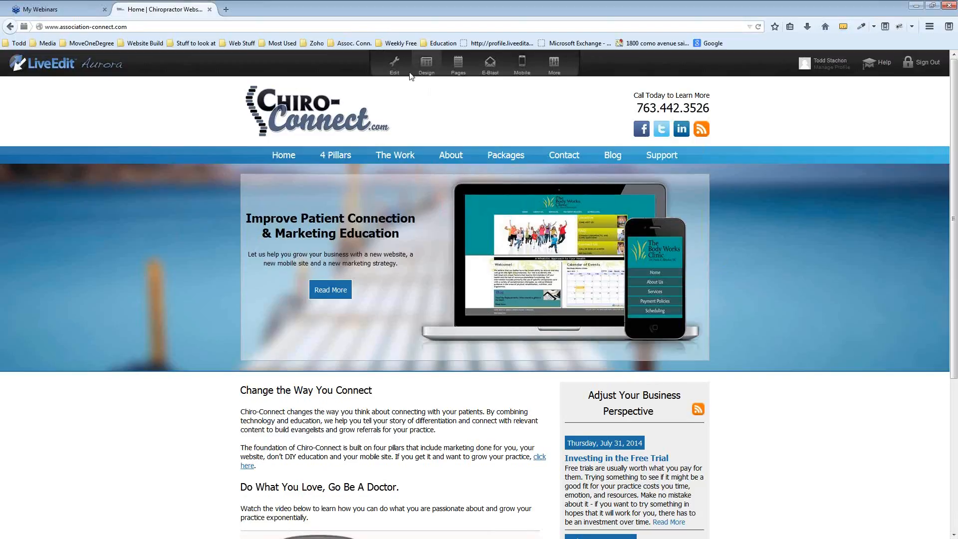
Turn on editing mode and view the Design panel showing the Chiro Connect template
{"action": "left_click", "coordinate": [393, 67]}
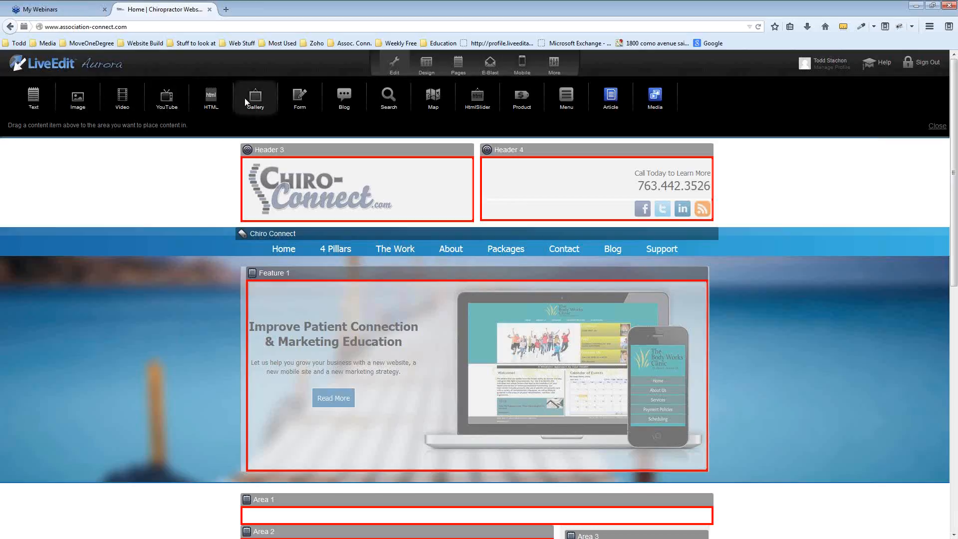
{"action": "left_click", "coordinate": [432, 67]}
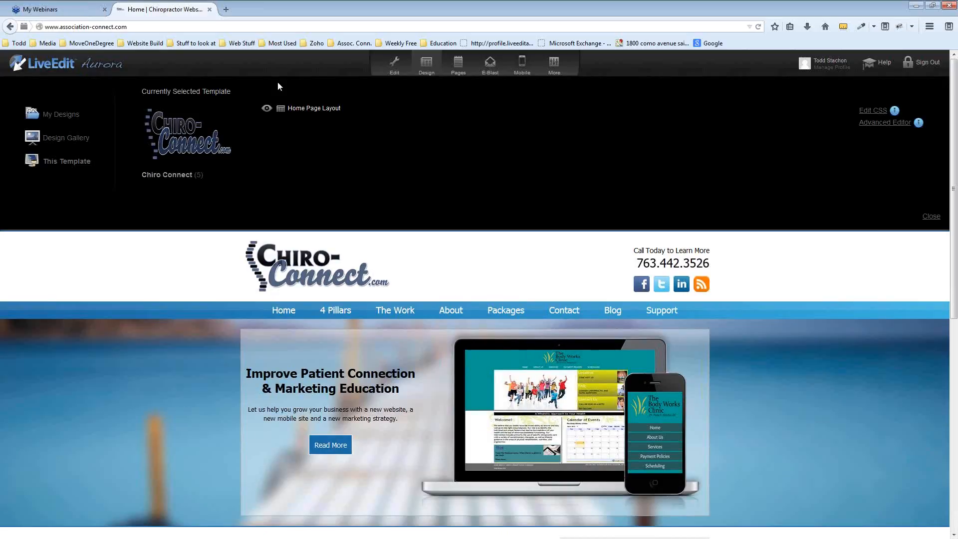
Close Design, check Pages and the mobile preview, then open More and the Dashboard
{"action": "left_click", "coordinate": [465, 65]}
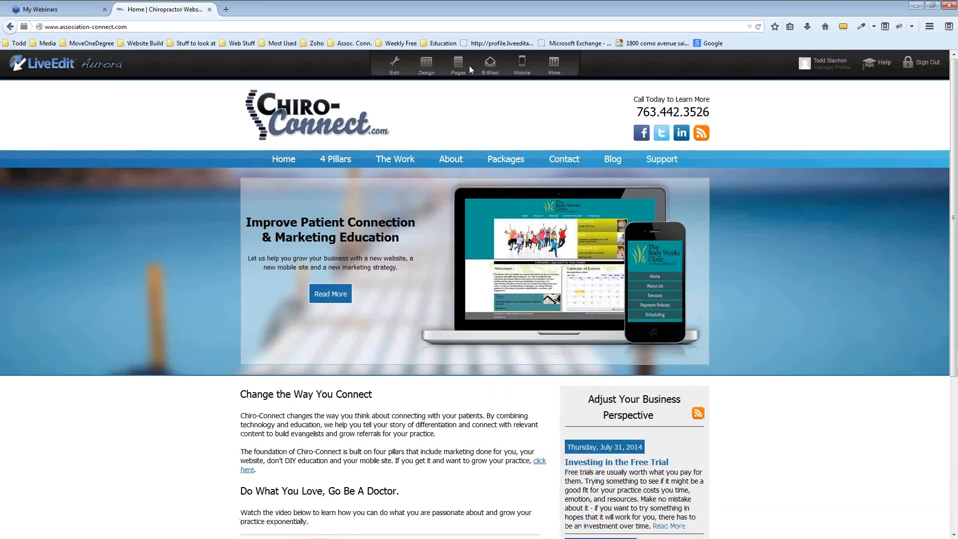
{"action": "left_click", "coordinate": [468, 64]}
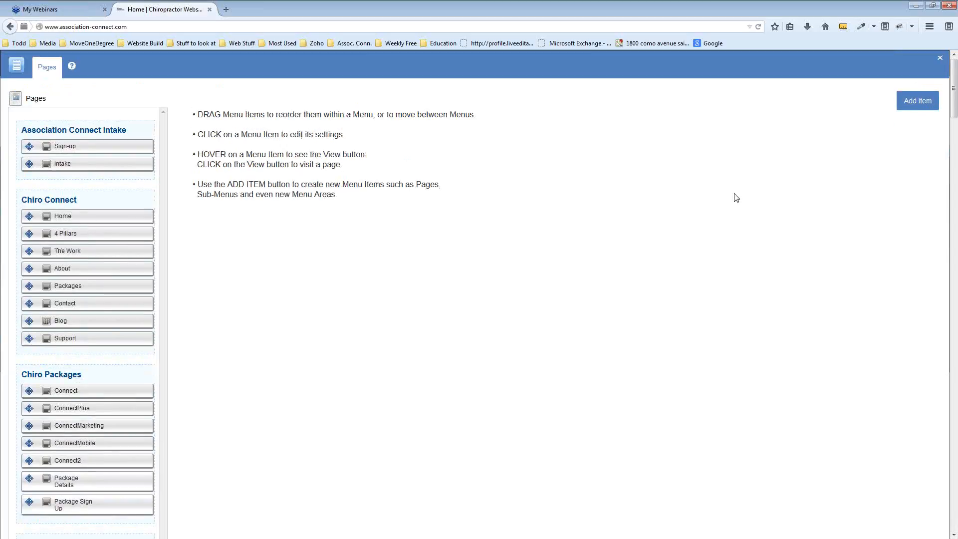
{"action": "left_click", "coordinate": [940, 62]}
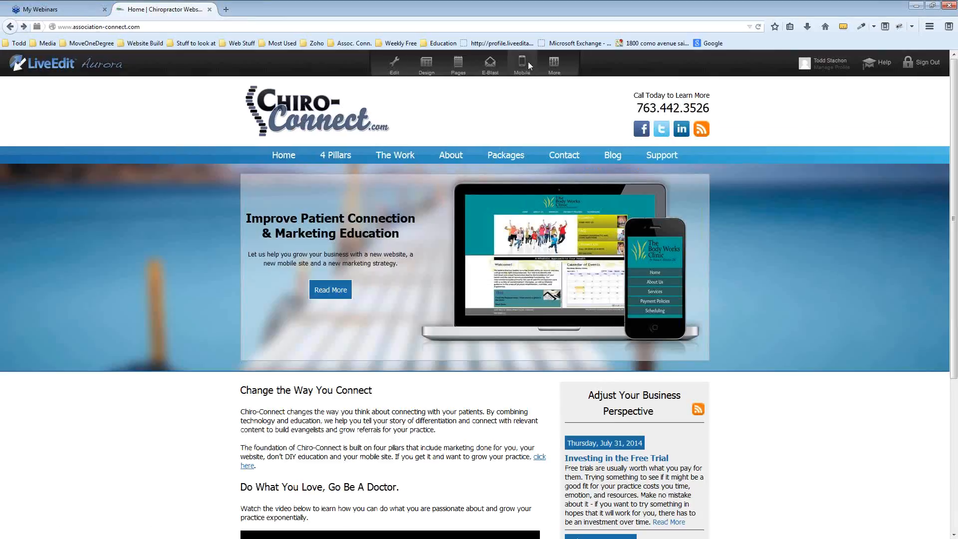
{"action": "left_click", "coordinate": [528, 61]}
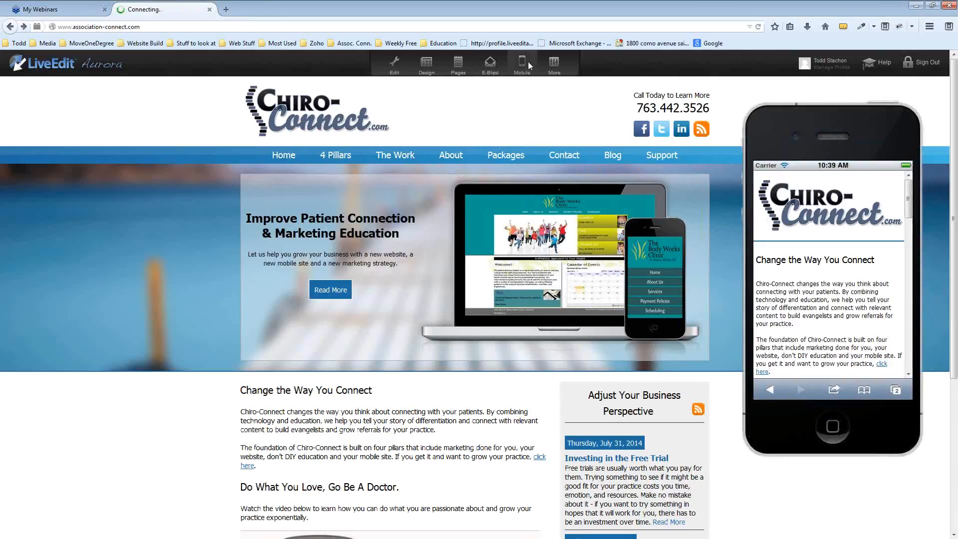
{"action": "left_click", "coordinate": [527, 62]}
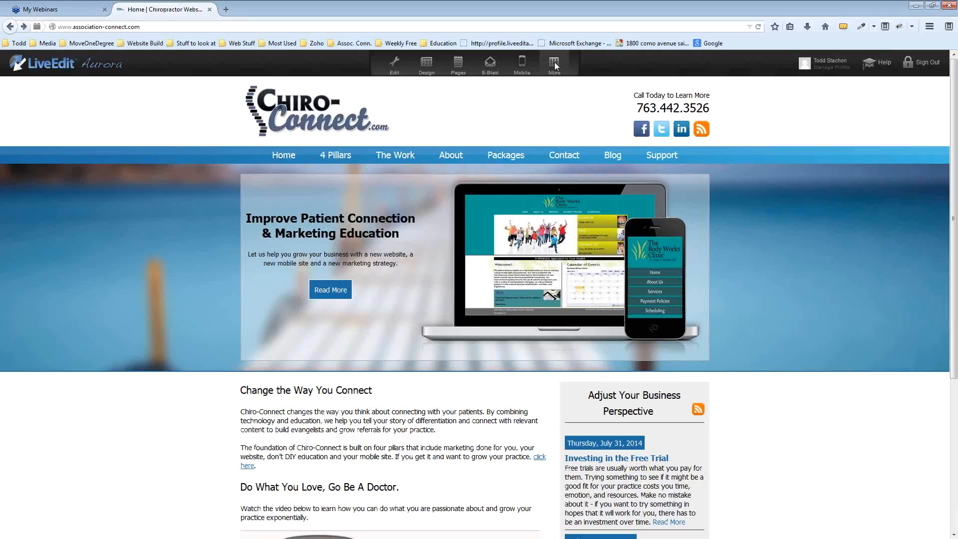
{"action": "left_click", "coordinate": [555, 62]}
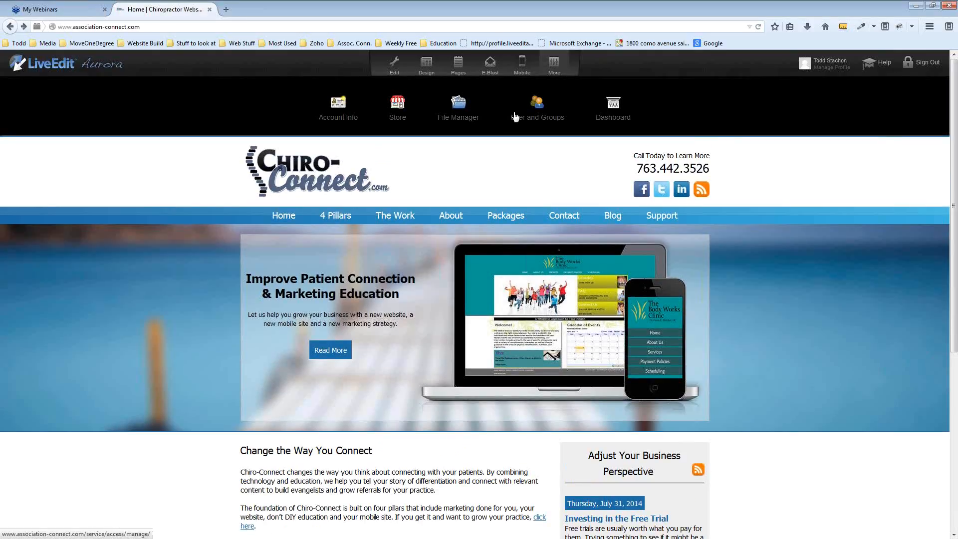
{"action": "left_click", "coordinate": [622, 119]}
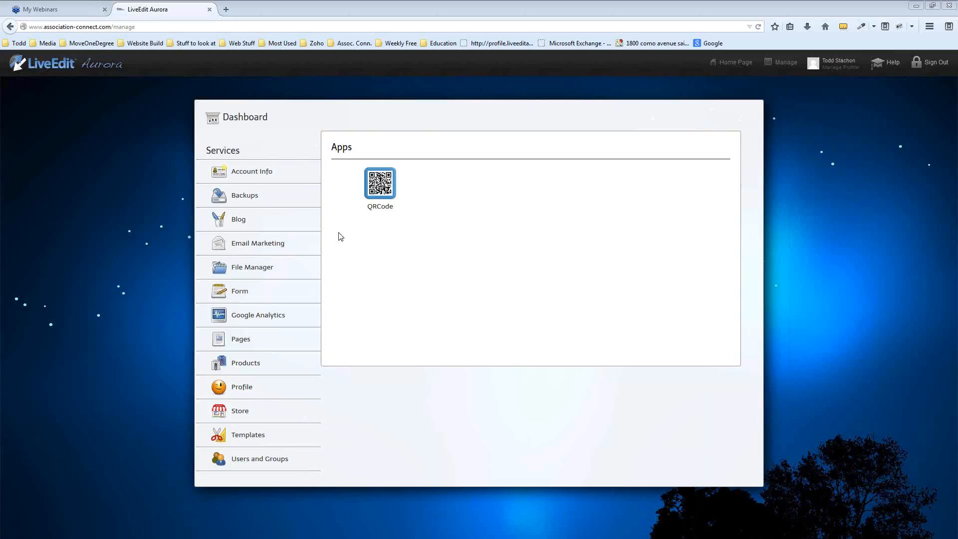
Open the File Manager from the Dashboard's service list
{"action": "left_click", "coordinate": [260, 269]}
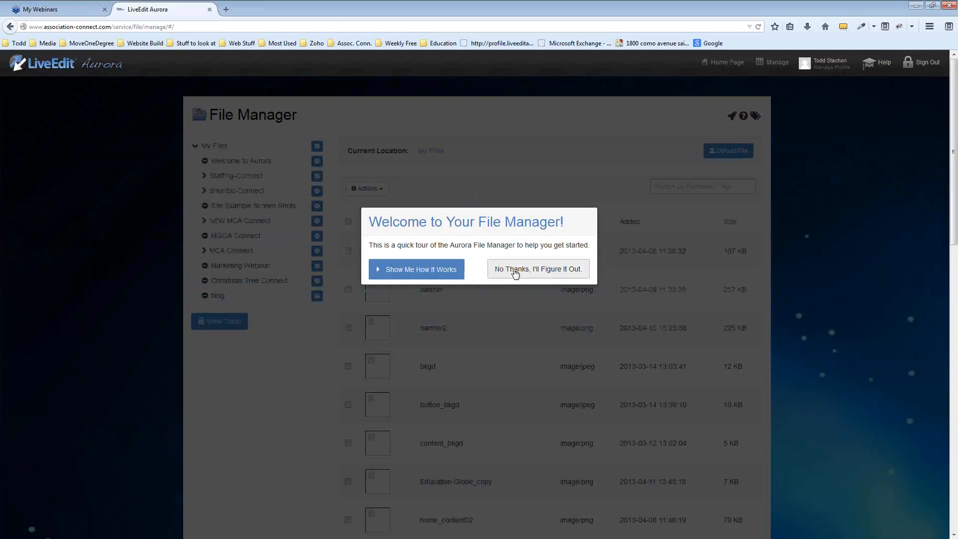
{"action": "left_click", "coordinate": [512, 272]}
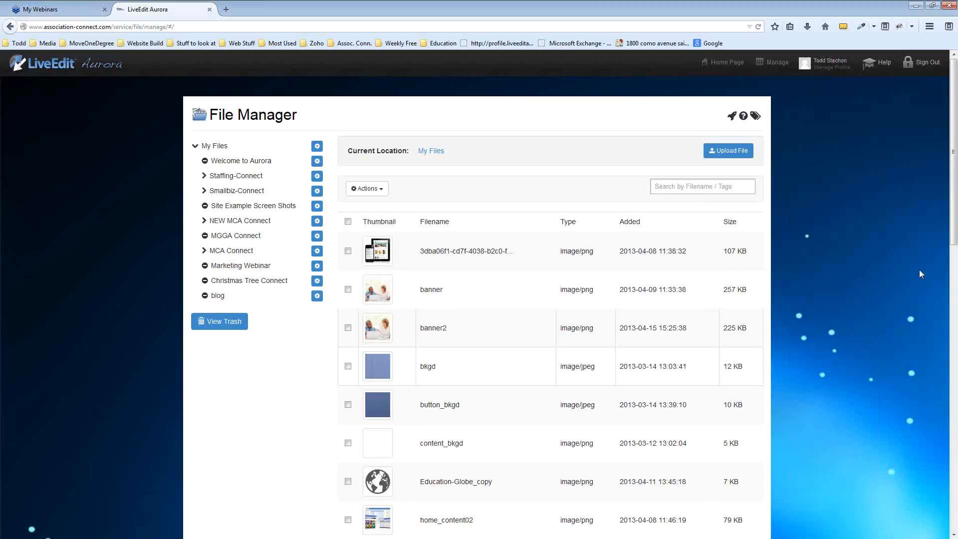
{"action": "left_click", "coordinate": [773, 61]}
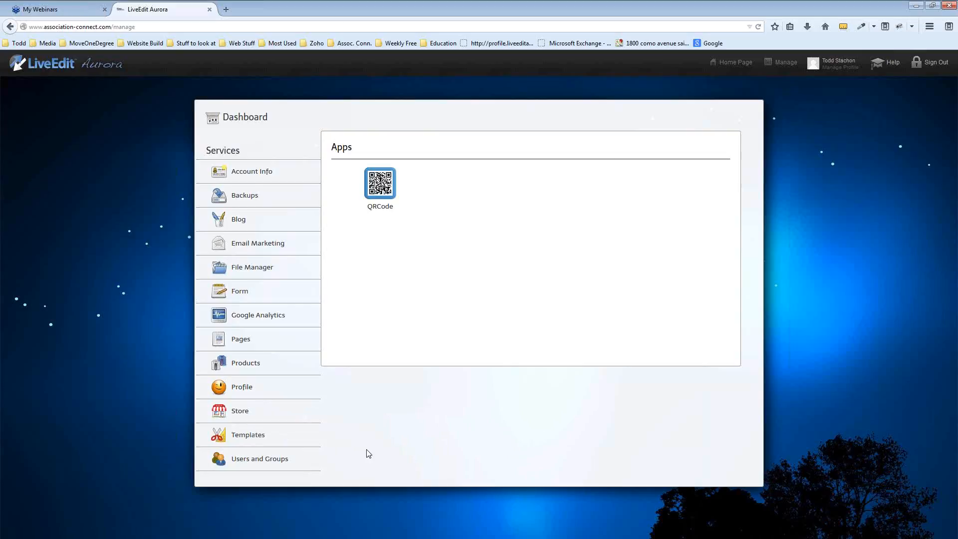
{"action": "left_click", "coordinate": [274, 458]}
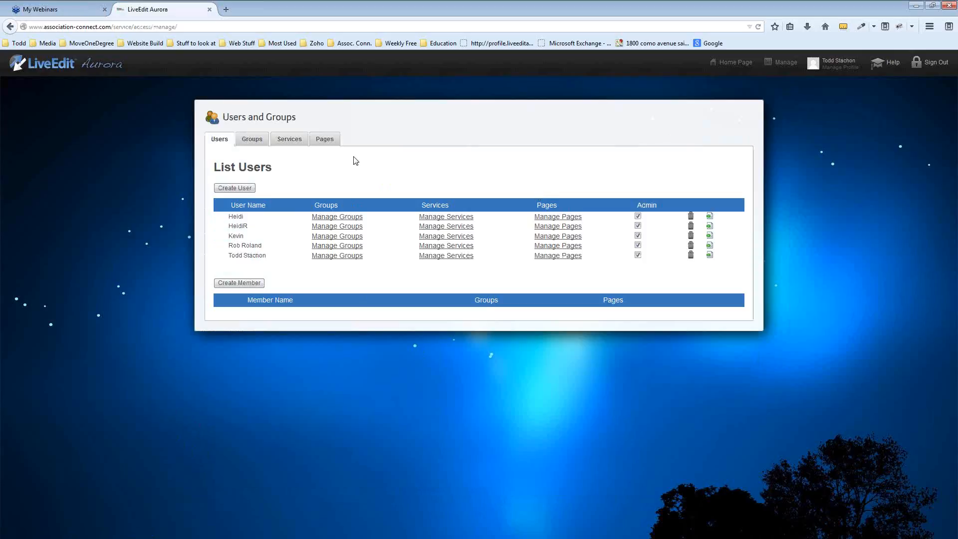
Start and cancel a new user in Users and Groups, then return to Home Page
{"action": "left_click", "coordinate": [246, 189]}
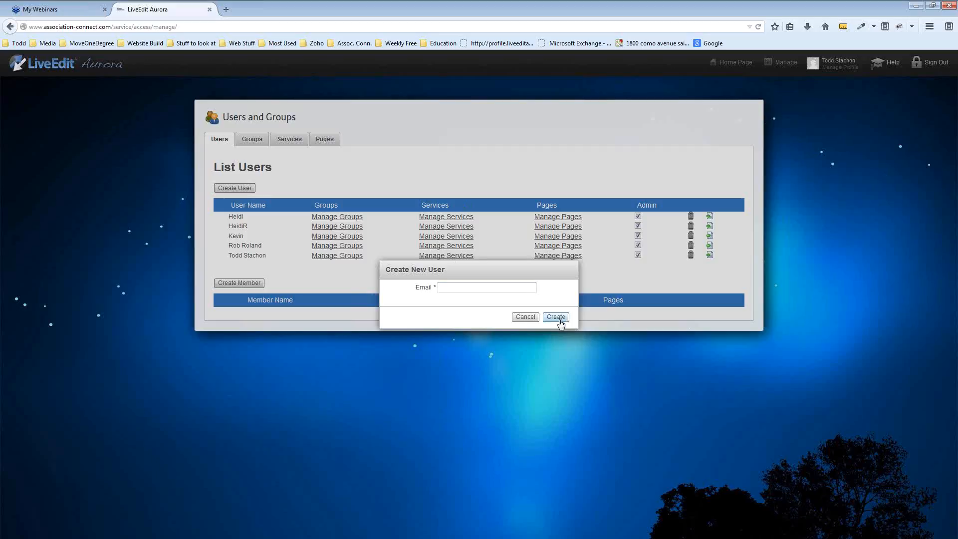
{"action": "left_click", "coordinate": [521, 320]}
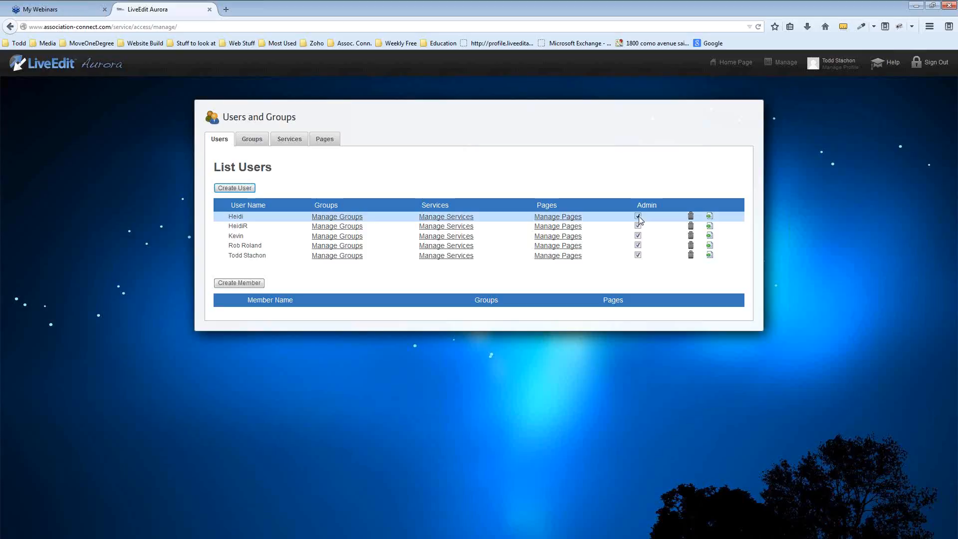
{"action": "left_click", "coordinate": [747, 65]}
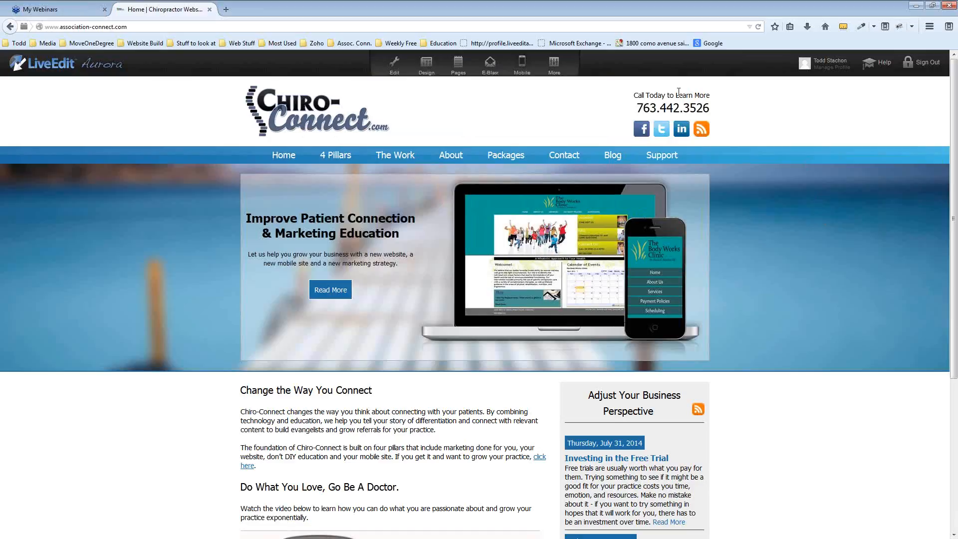
{"action": "left_click", "coordinate": [458, 67]}
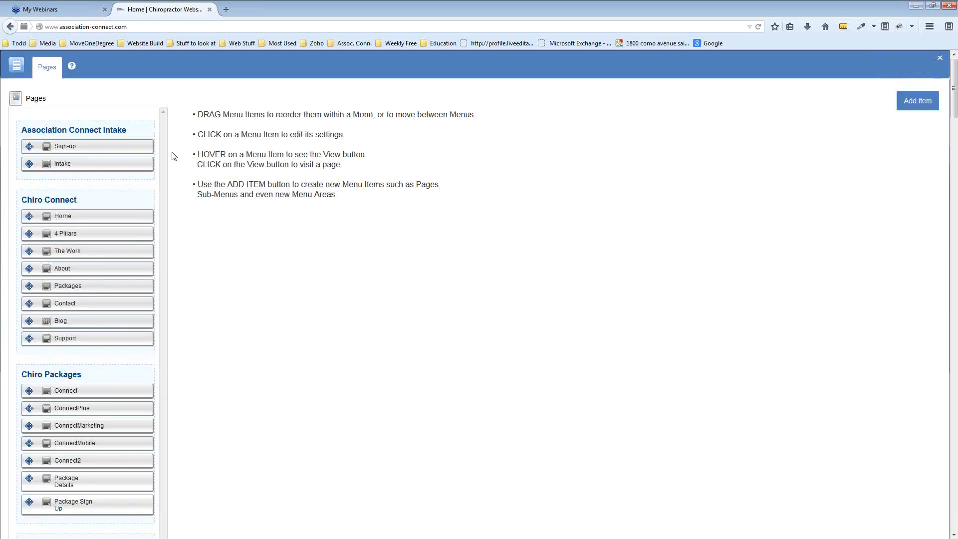
{"action": "scroll", "coordinate": [312, 275], "scroll_direction": "down", "scroll_amount": 3}
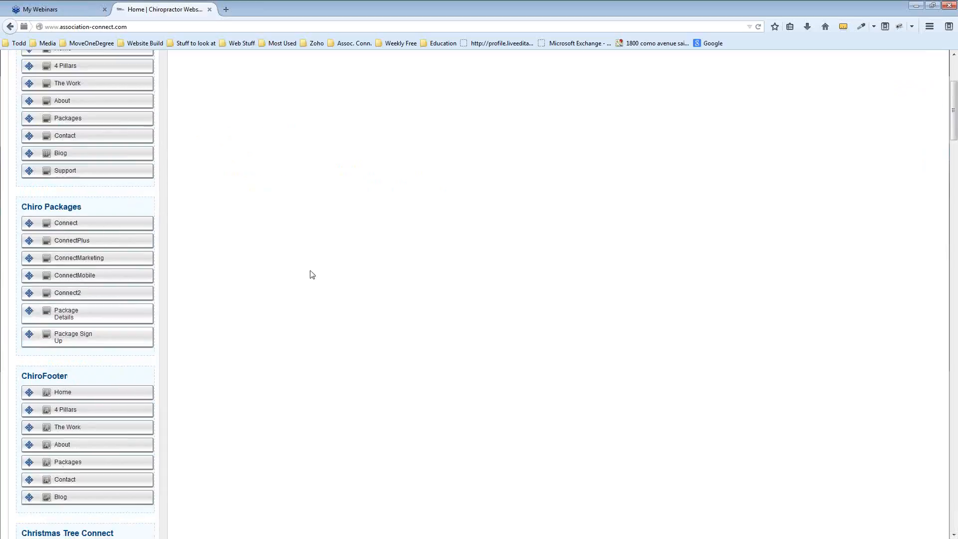
{"action": "scroll", "coordinate": [313, 275], "scroll_direction": "down", "scroll_amount": 10}
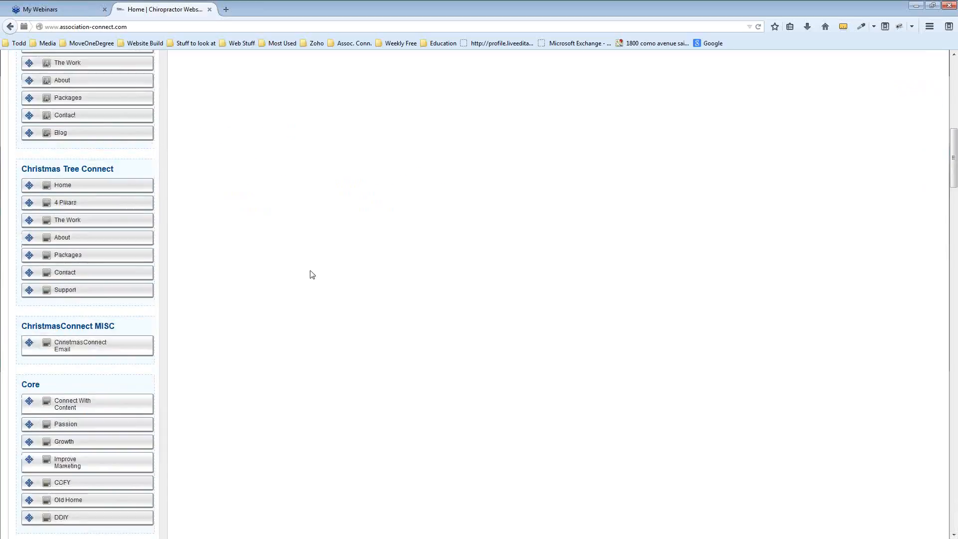
{"action": "scroll", "coordinate": [312, 276], "scroll_direction": "down", "scroll_amount": 5}
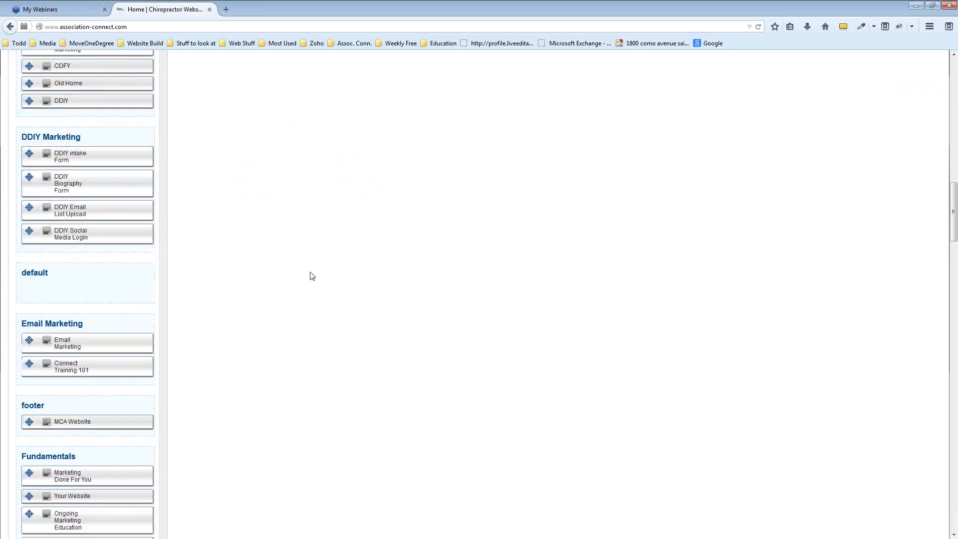
{"action": "scroll", "coordinate": [312, 276], "scroll_direction": "down", "scroll_amount": 6}
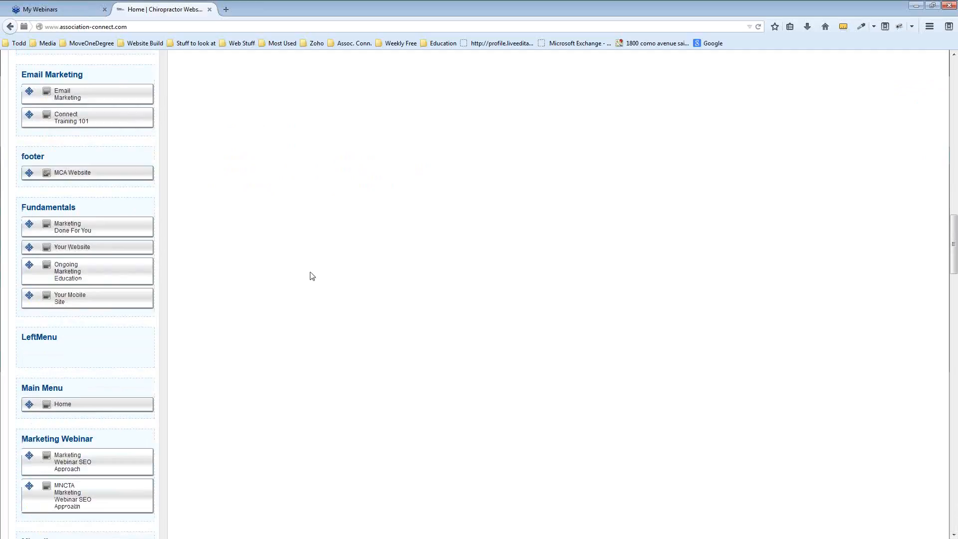
{"action": "scroll", "coordinate": [312, 276], "scroll_direction": "down", "scroll_amount": 6}
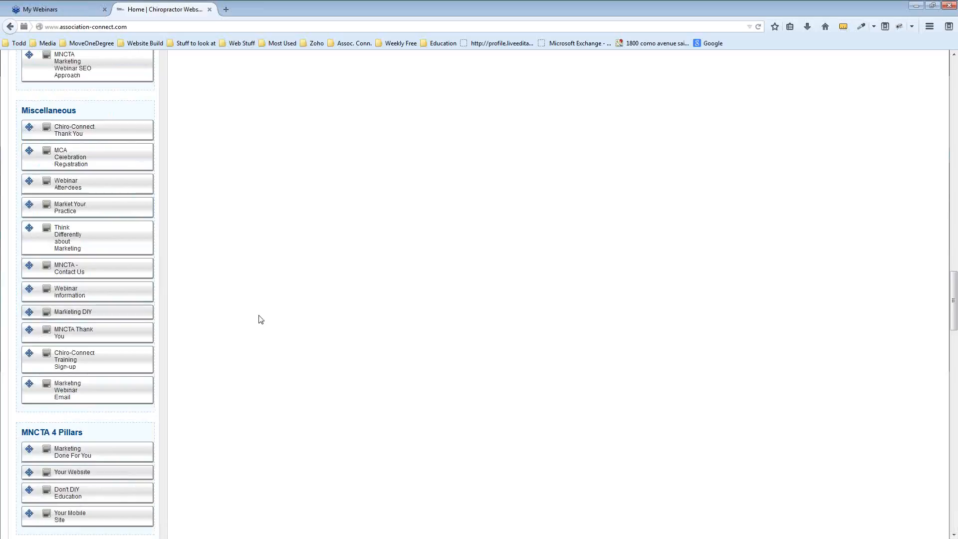
{"action": "scroll", "coordinate": [261, 318], "scroll_direction": "up", "scroll_amount": 20}
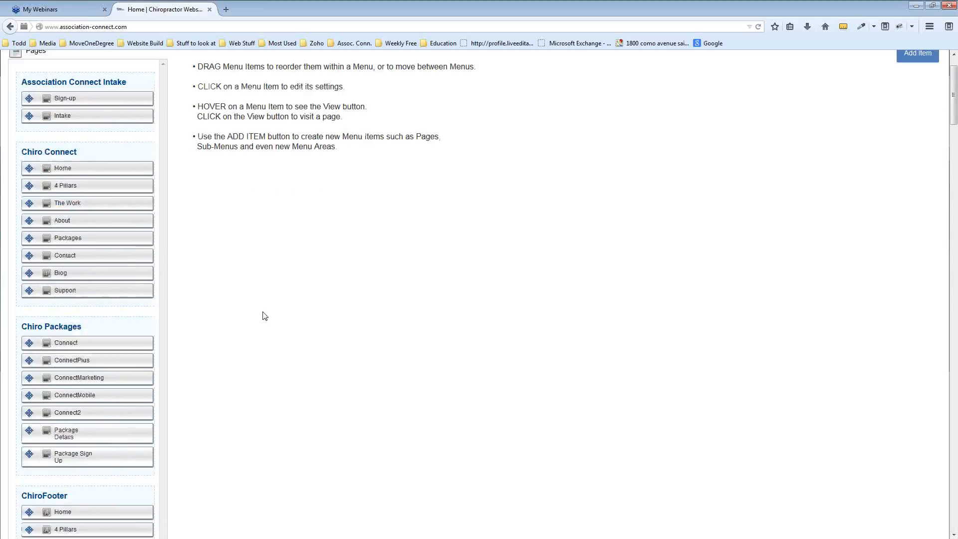
{"action": "scroll", "coordinate": [264, 316], "scroll_direction": "up", "scroll_amount": 2}
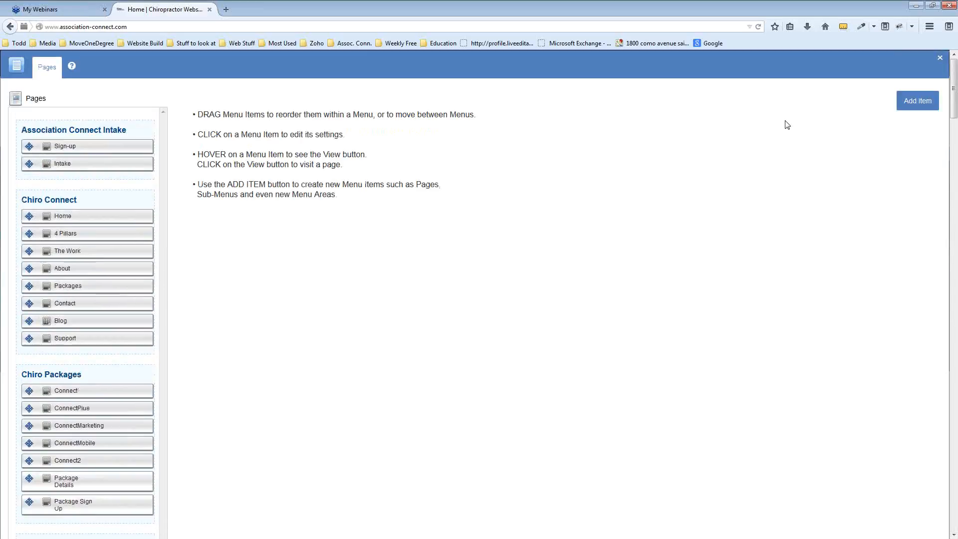
{"action": "left_click", "coordinate": [940, 60]}
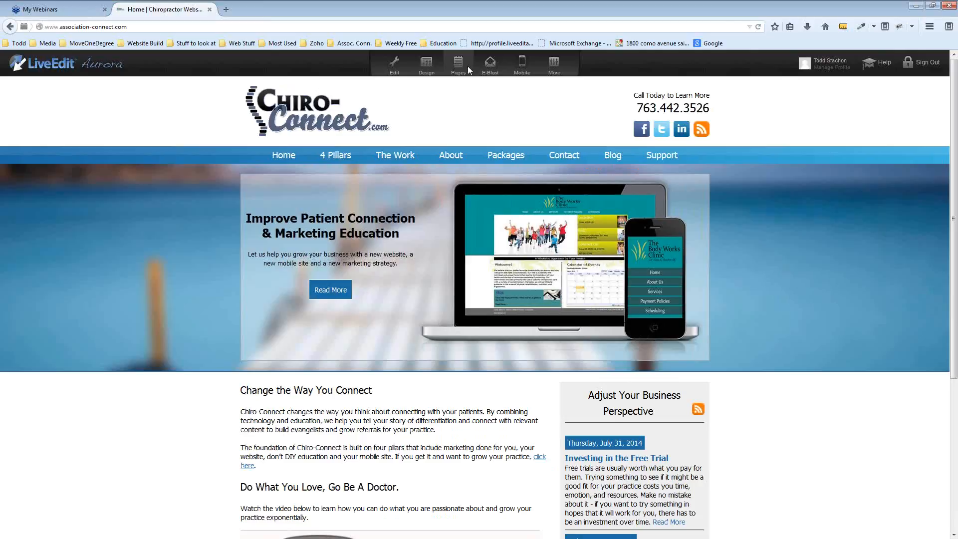
{"action": "left_click", "coordinate": [460, 66]}
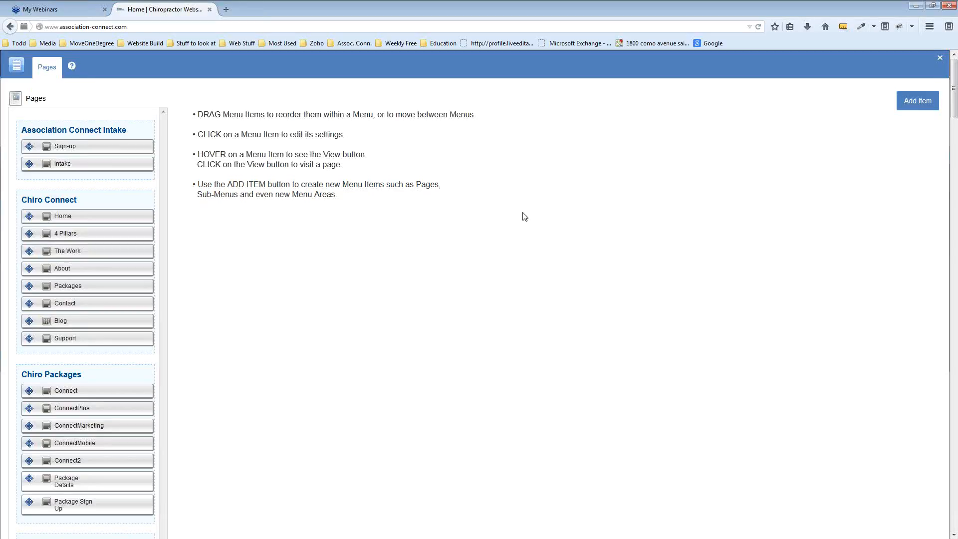
Add a Page-type item displayed as 'Training 101 Test' under the Miscellaneous menu location
{"action": "left_click", "coordinate": [918, 102]}
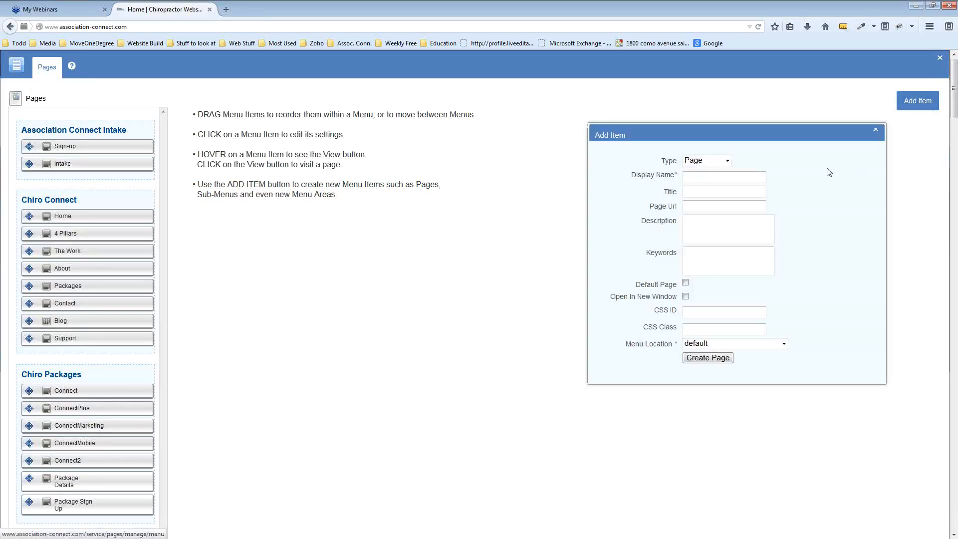
{"action": "left_click", "coordinate": [727, 161]}
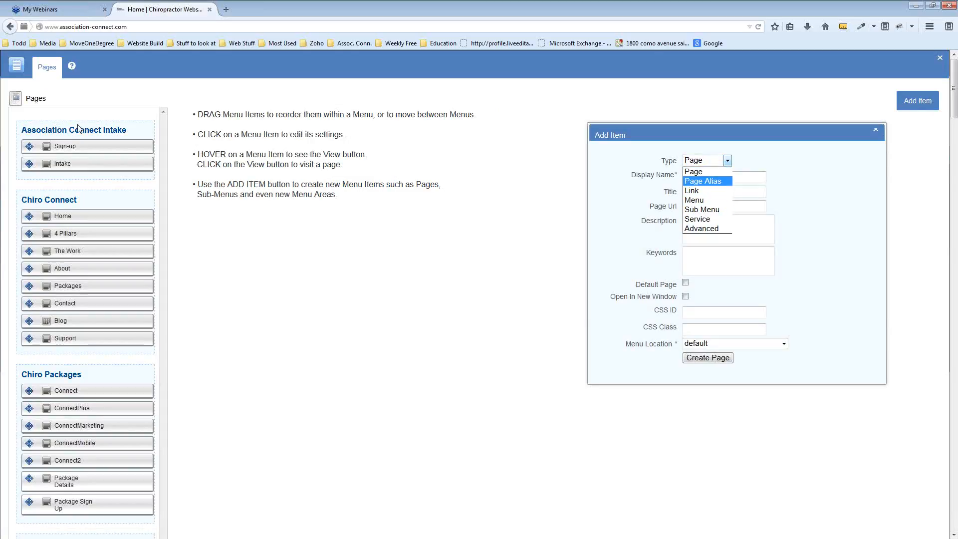
{"action": "left_click", "coordinate": [704, 172]}
{"action": "left_click", "coordinate": [706, 180]}
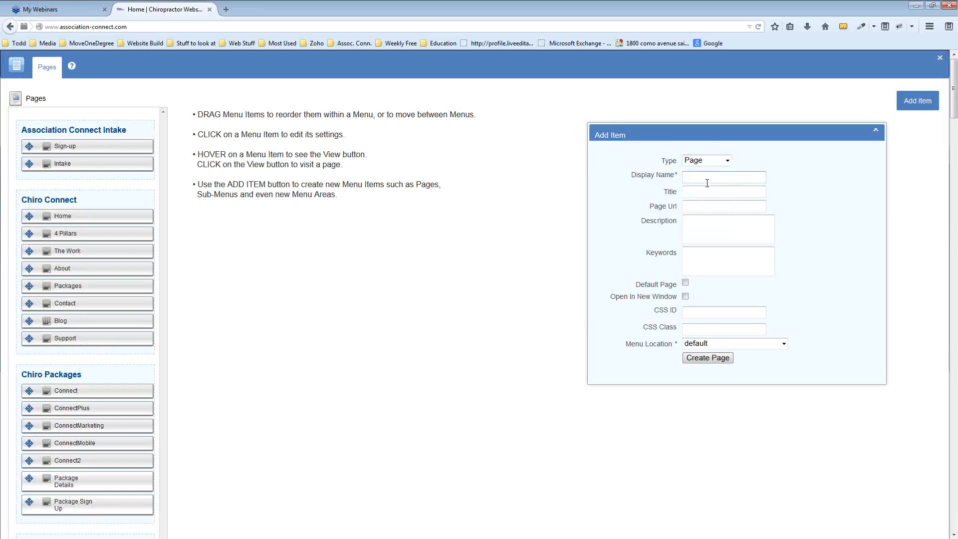
{"action": "type", "text": "Training "}
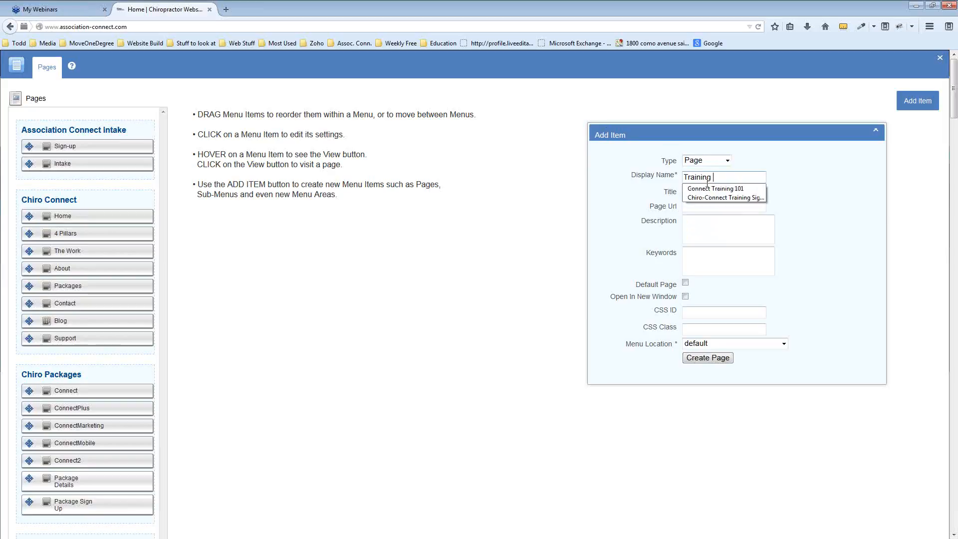
{"action": "type", "text": "101 "}
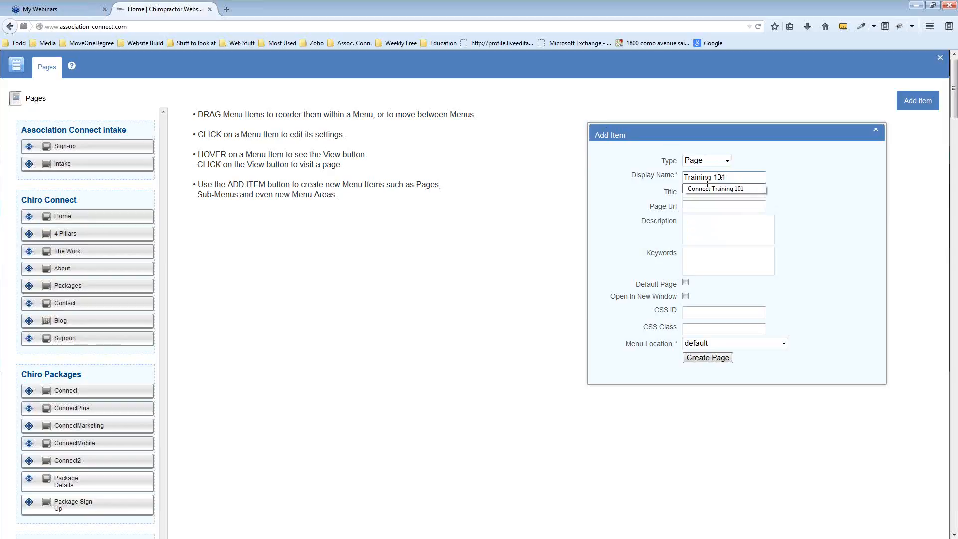
{"action": "type", "text": "Test"}
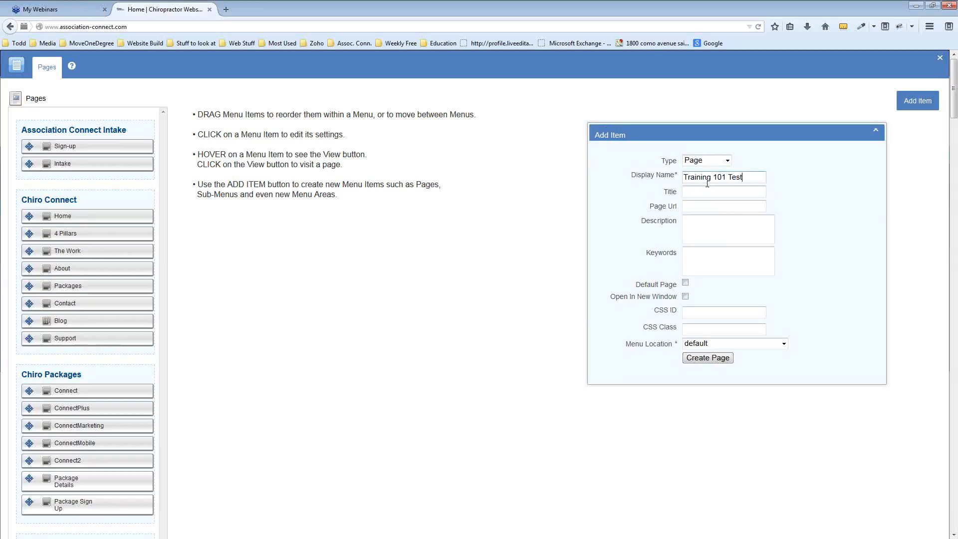
{"action": "left_click", "coordinate": [705, 344]}
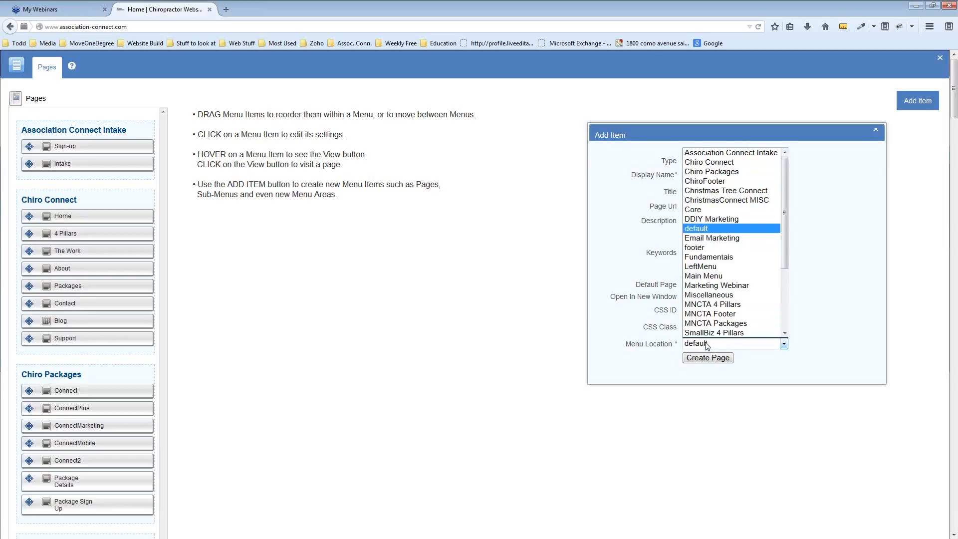
{"action": "left_click", "coordinate": [716, 295]}
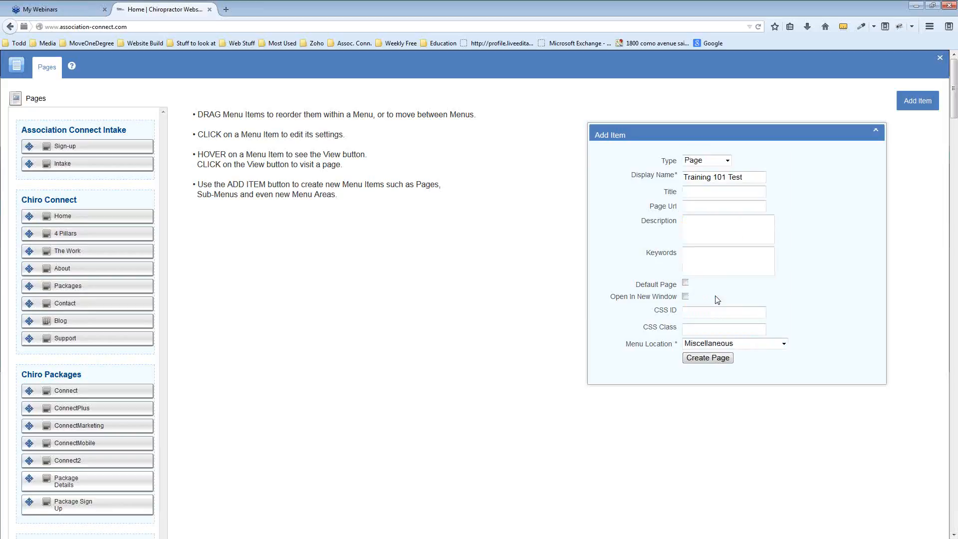
{"action": "left_click", "coordinate": [716, 359]}
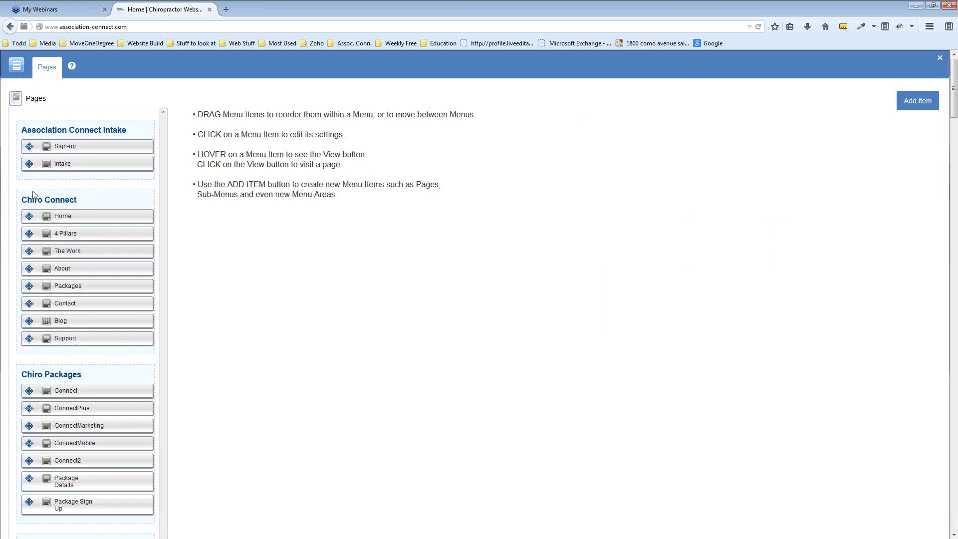
Locate Training 101 Test under Miscellaneous and view it at /pages/training-101-test
{"action": "mouse_move", "coordinate": [110, 251]}
{"action": "scroll", "coordinate": [111, 251], "scroll_direction": "down", "scroll_amount": 12}
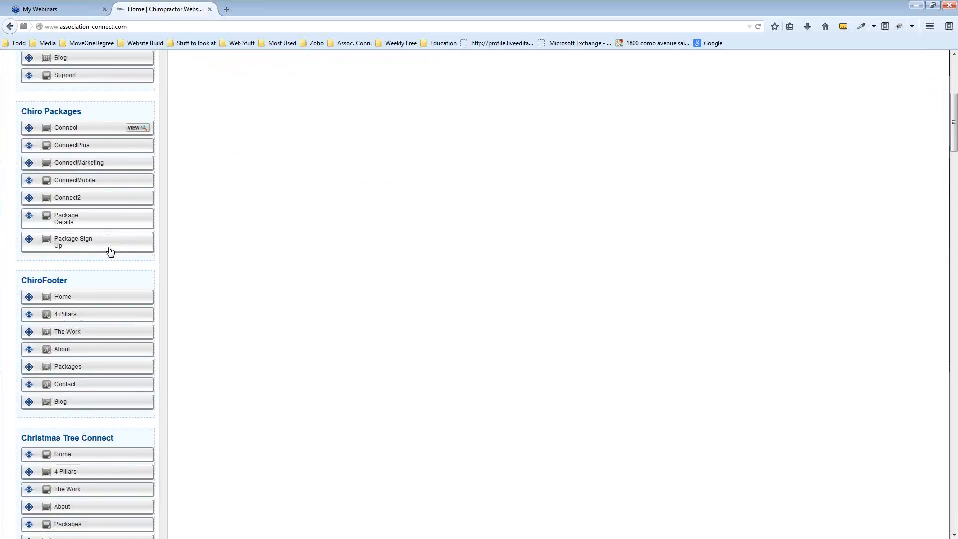
{"action": "scroll", "coordinate": [110, 251], "scroll_direction": "down", "scroll_amount": 14}
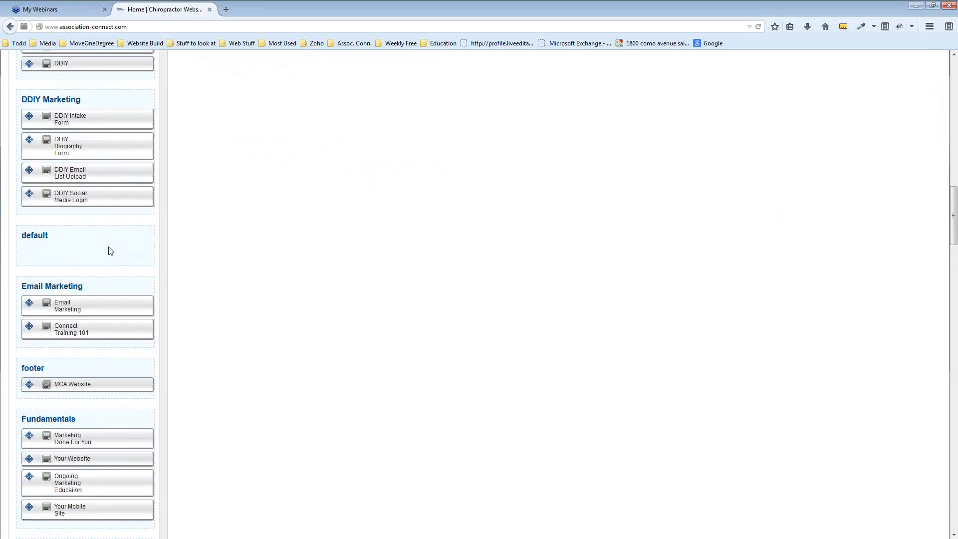
{"action": "scroll", "coordinate": [110, 251], "scroll_direction": "down", "scroll_amount": 5}
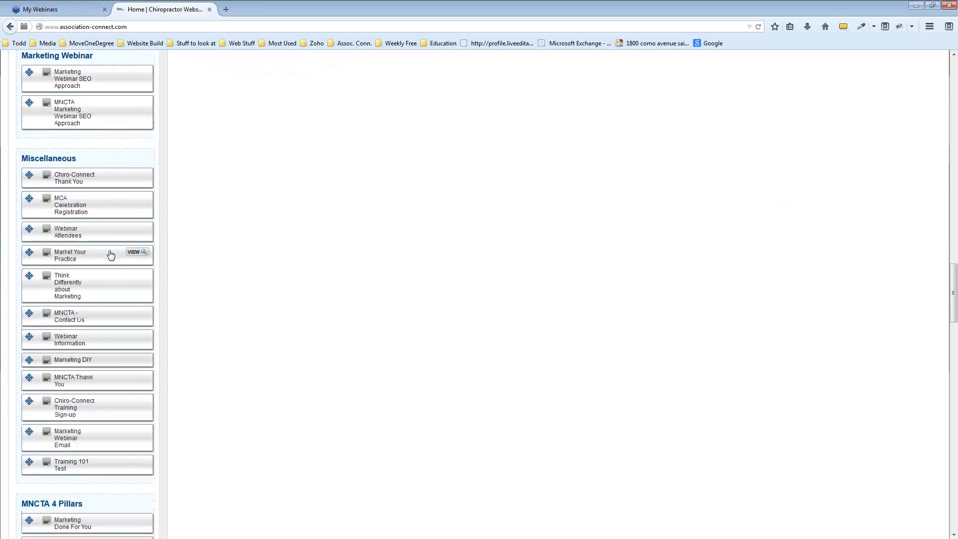
{"action": "mouse_move", "coordinate": [102, 473]}
{"action": "left_click_drag", "start_coordinate": [955, 294], "coordinate": [956, 75]}
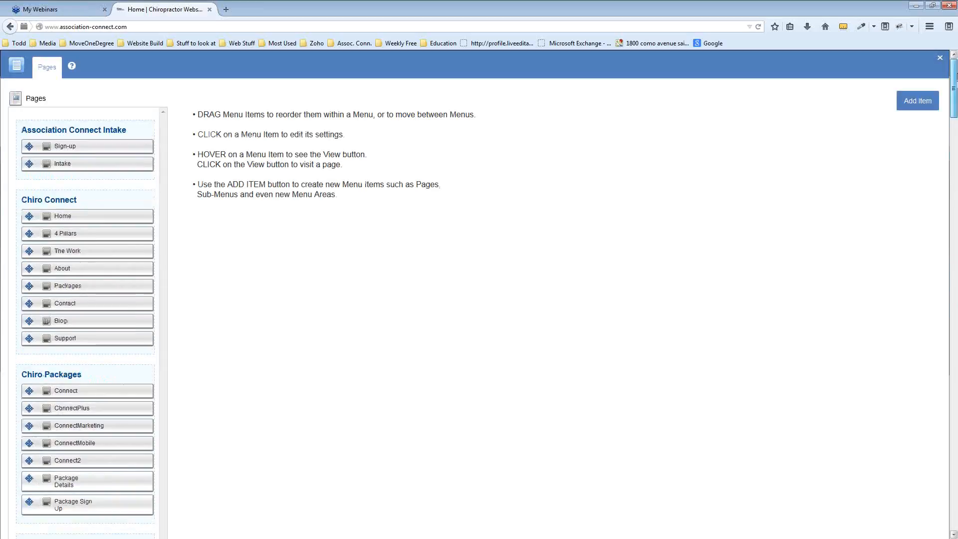
{"action": "left_click_drag", "start_coordinate": [956, 107], "coordinate": [938, 371]}
{"action": "scroll", "coordinate": [231, 242], "scroll_direction": "up", "scroll_amount": 1}
{"action": "scroll", "coordinate": [214, 246], "scroll_direction": "up", "scroll_amount": 6}
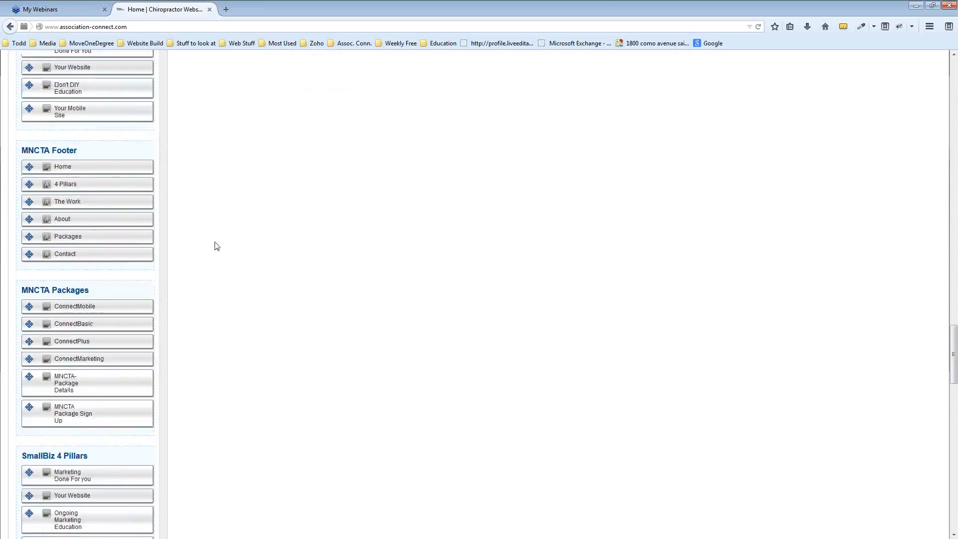
{"action": "scroll", "coordinate": [213, 246], "scroll_direction": "up", "scroll_amount": 5}
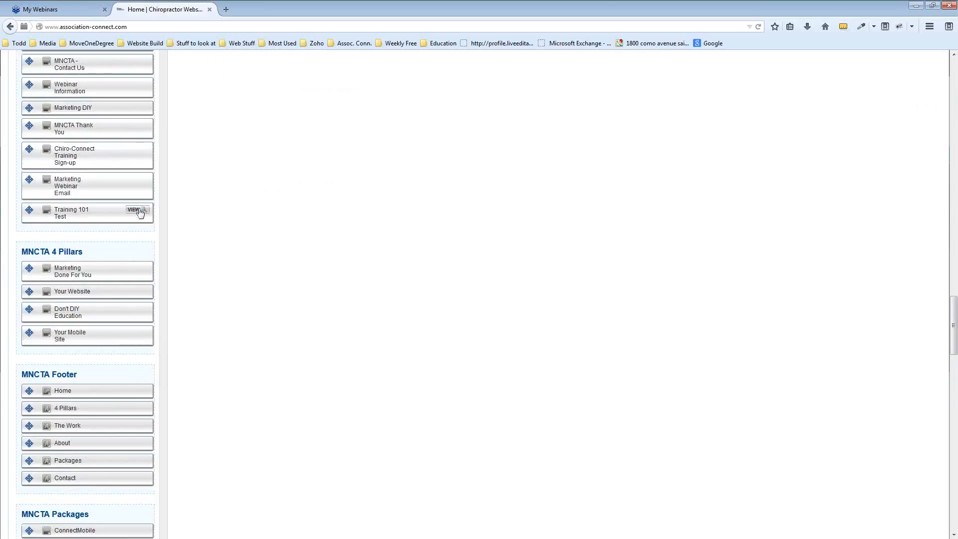
{"action": "left_click", "coordinate": [139, 211]}
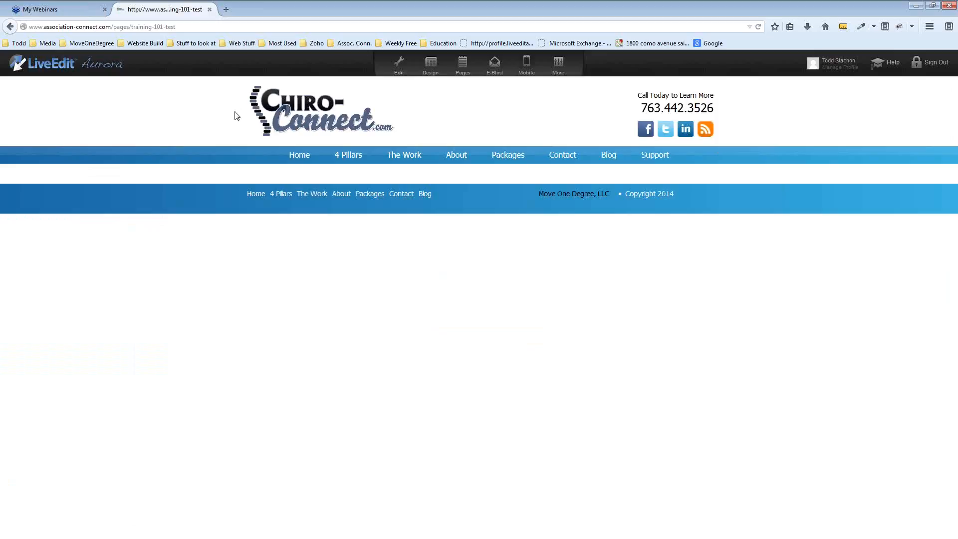
Switch the Training 101 Test page to Edit mode, exposing its empty content areas
{"action": "left_click", "coordinate": [397, 68]}
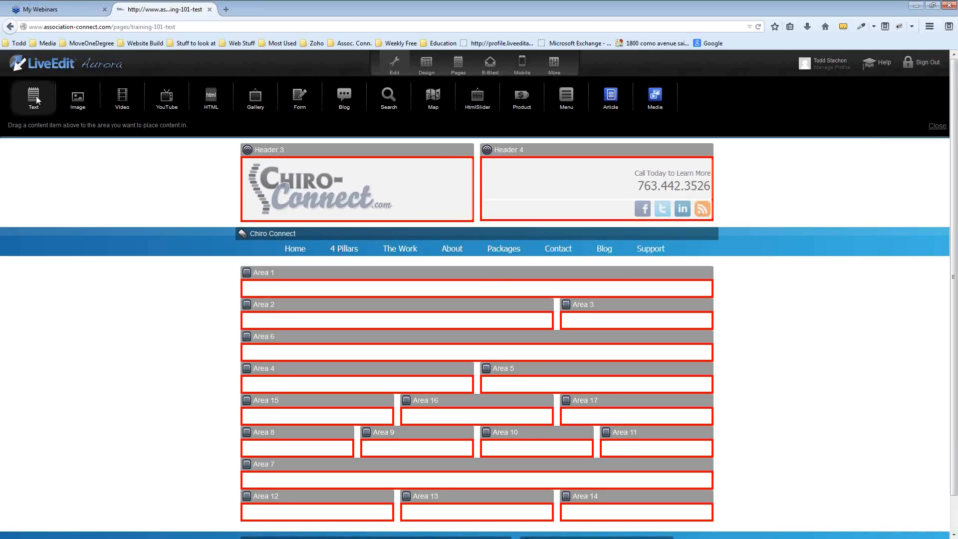
Drop a Text block on Area 6 and discard it, then drop one into Area 2
{"action": "left_click_drag", "start_coordinate": [36, 101], "coordinate": [370, 325]}
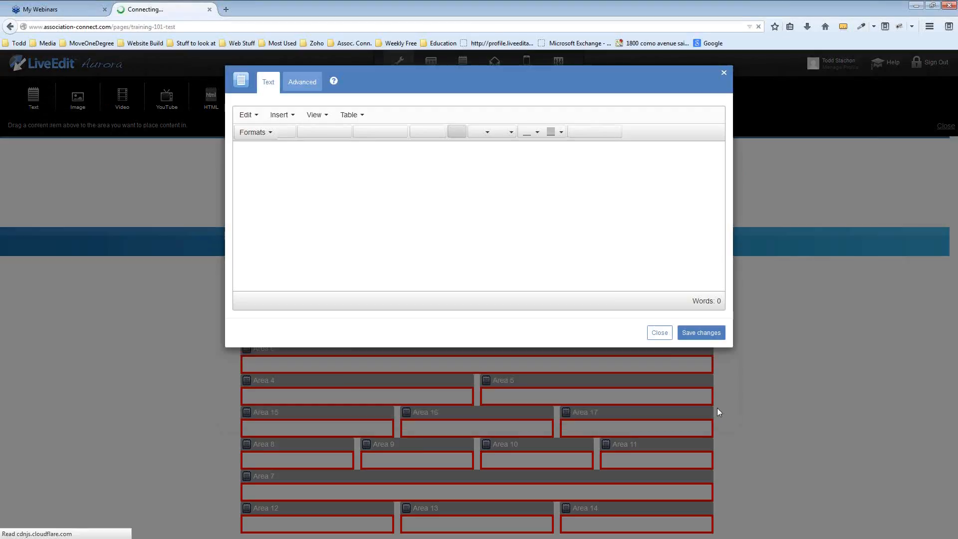
{"action": "left_click", "coordinate": [663, 333]}
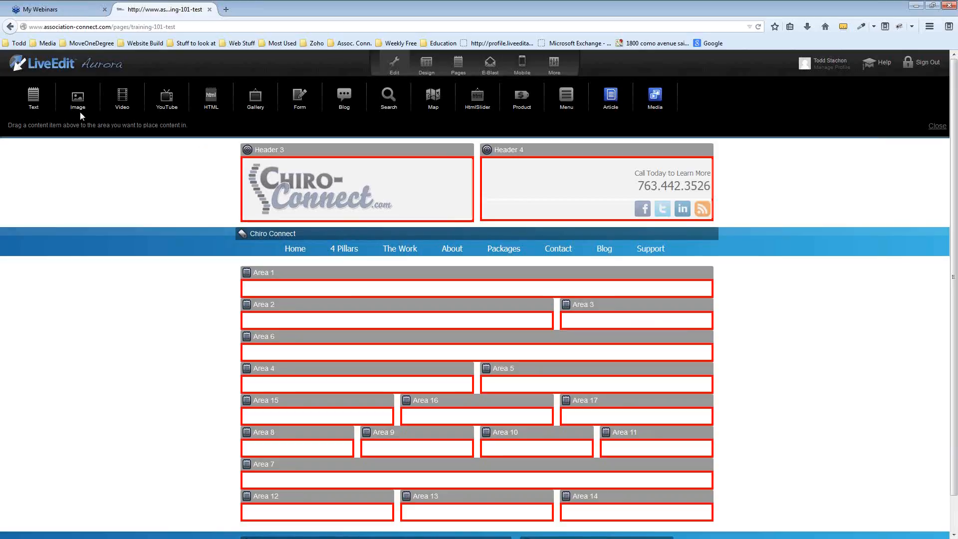
{"action": "left_click_drag", "start_coordinate": [29, 96], "coordinate": [354, 328]}
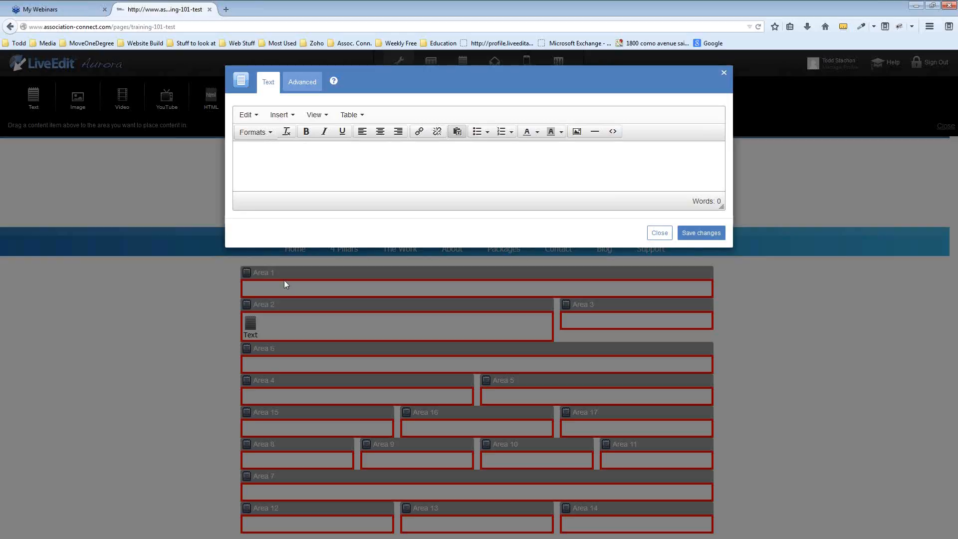
Type 'Test text' into the empty Area 2 editor and start a new line
{"action": "left_click", "coordinate": [307, 161]}
{"action": "type", "text": "Test"}
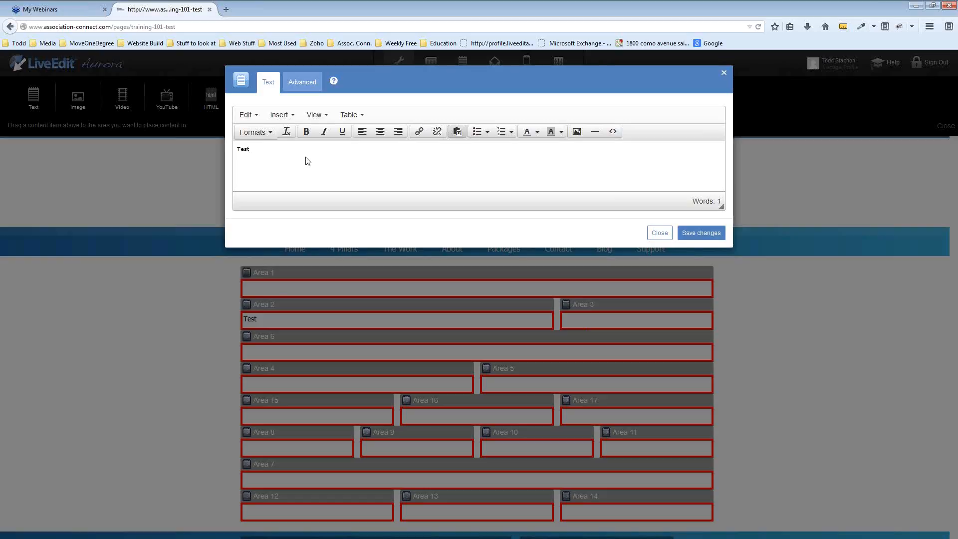
{"action": "type", "text": " text"}
{"action": "key", "text": "Return"}
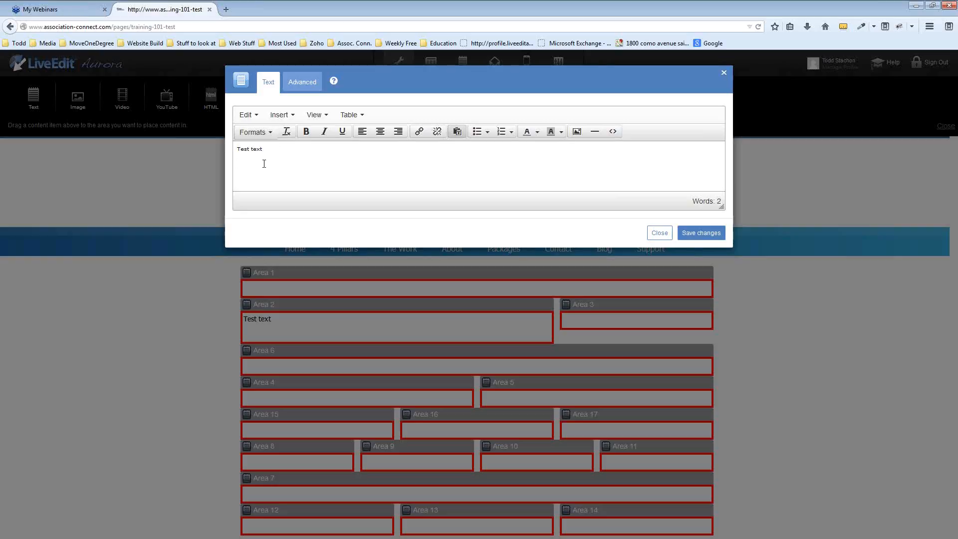
Format 'Test text' as Header 1 and save the change to the page
{"action": "left_click_drag", "start_coordinate": [267, 149], "coordinate": [237, 150]}
{"action": "left_click", "coordinate": [254, 132]}
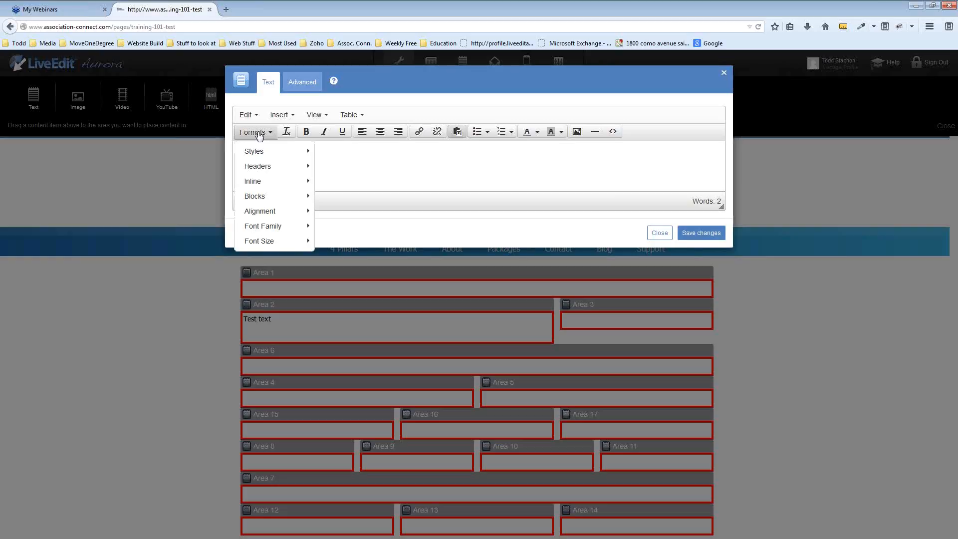
{"action": "mouse_move", "coordinate": [273, 170]}
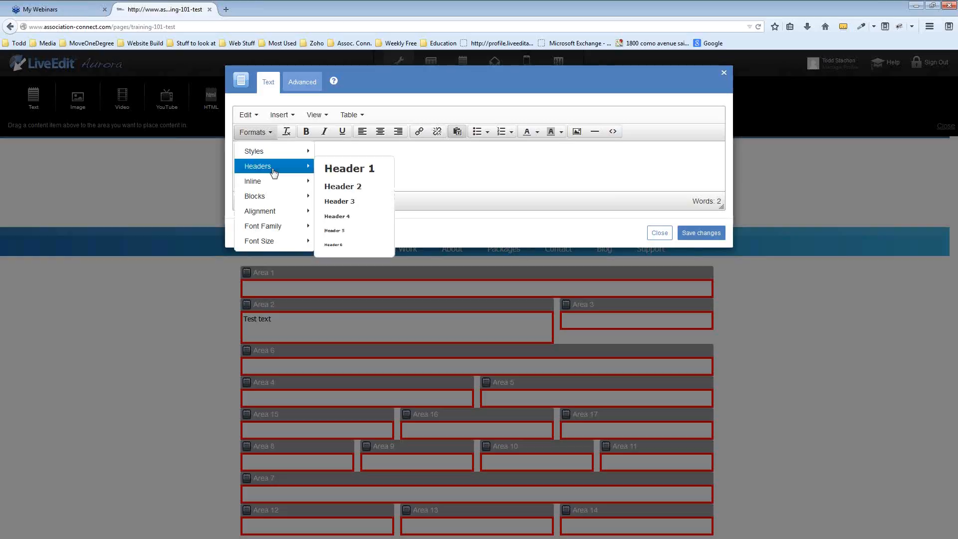
{"action": "left_click", "coordinate": [380, 171]}
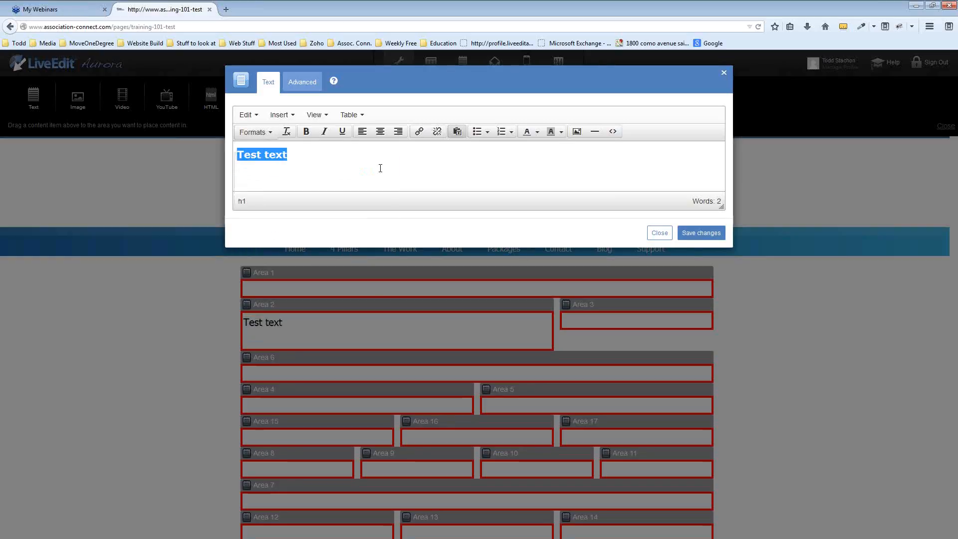
{"action": "left_click", "coordinate": [304, 154]}
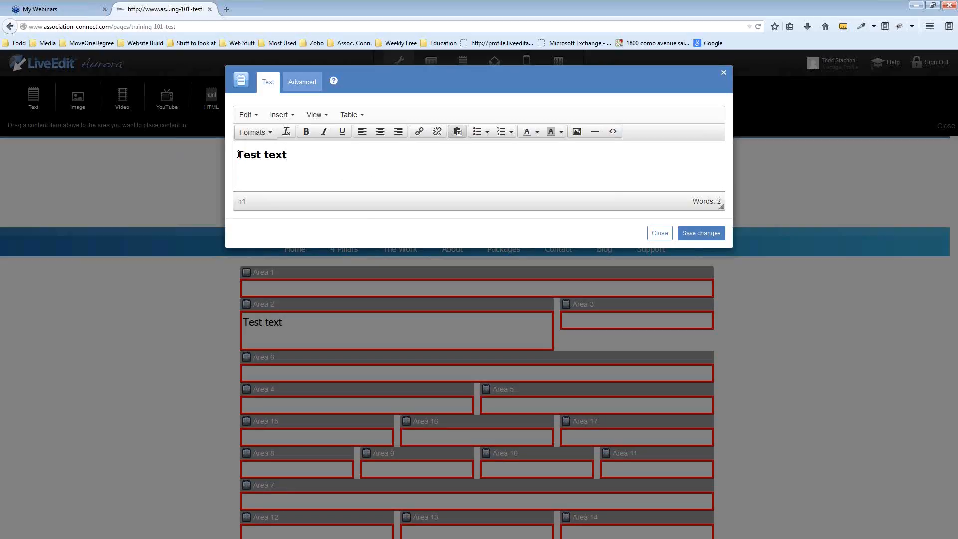
{"action": "left_click", "coordinate": [701, 235]}
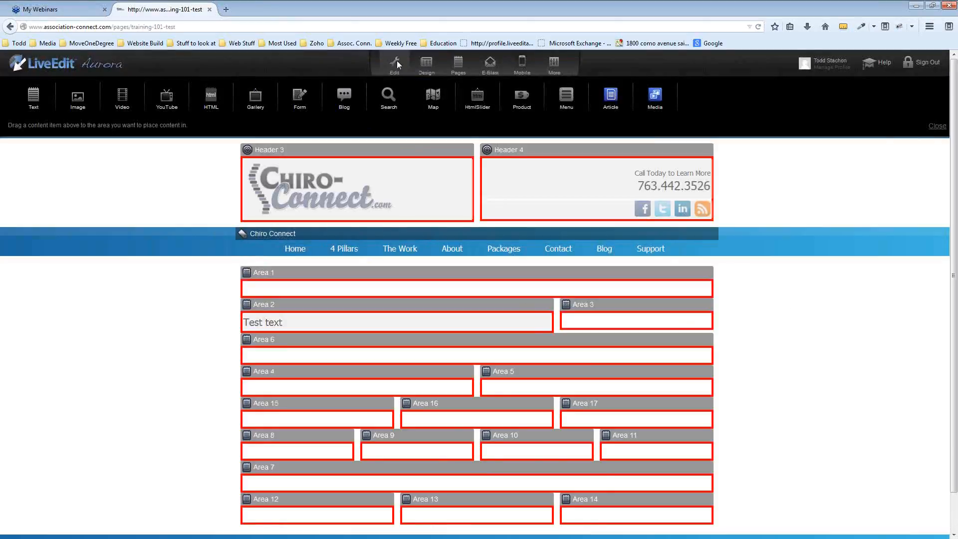
{"action": "left_click", "coordinate": [397, 61]}
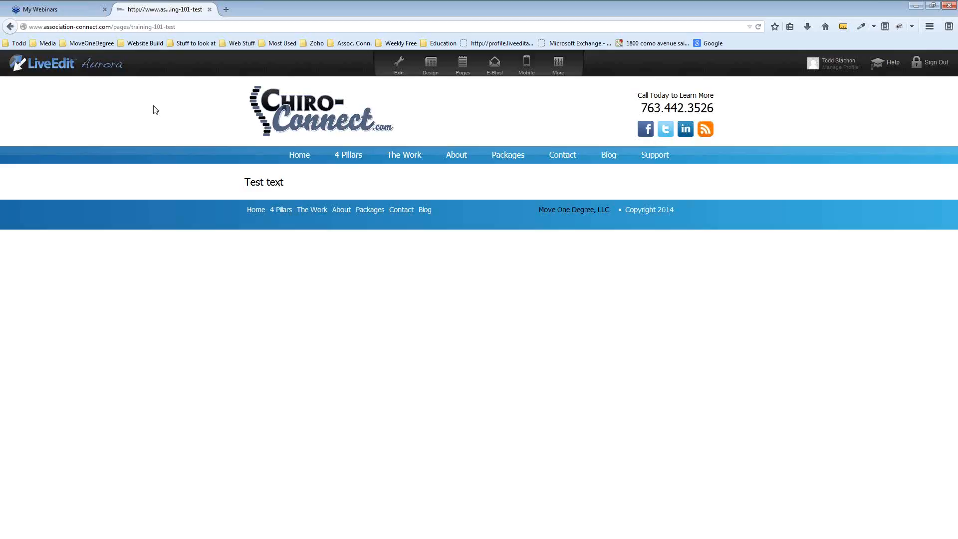
{"action": "left_click", "coordinate": [399, 65]}
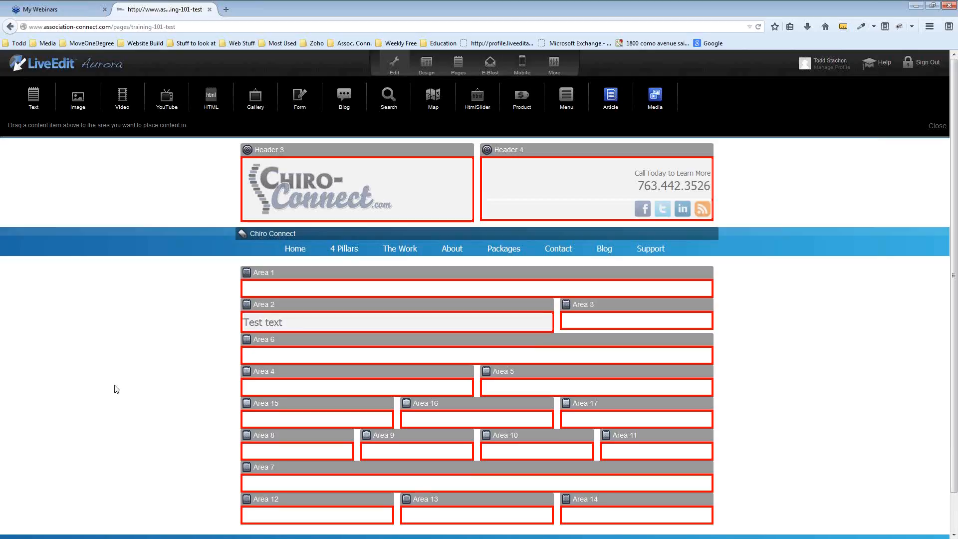
Reopen Area 2's editor taller, add a blank line below 'Test text', and bring up image insertion
{"action": "left_click", "coordinate": [358, 324]}
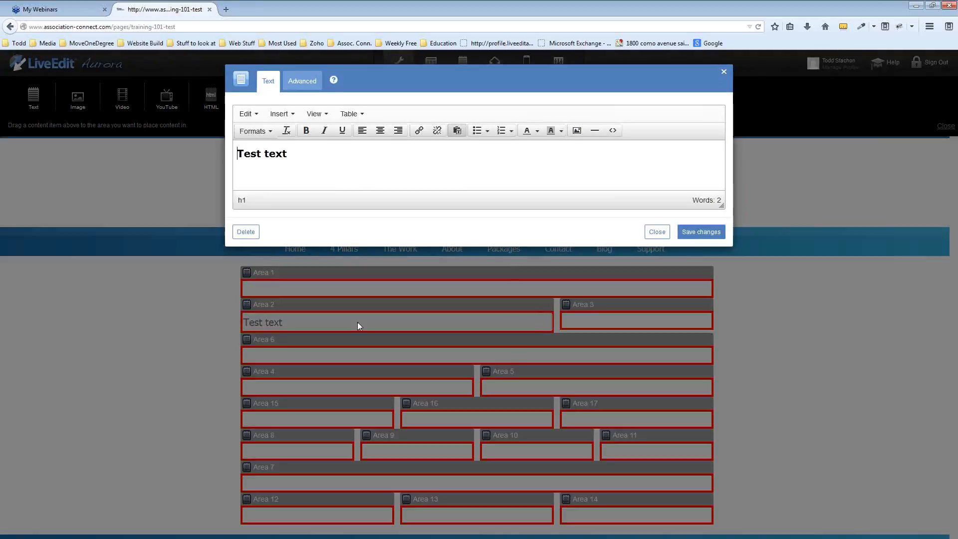
{"action": "left_click_drag", "start_coordinate": [721, 206], "coordinate": [721, 271]}
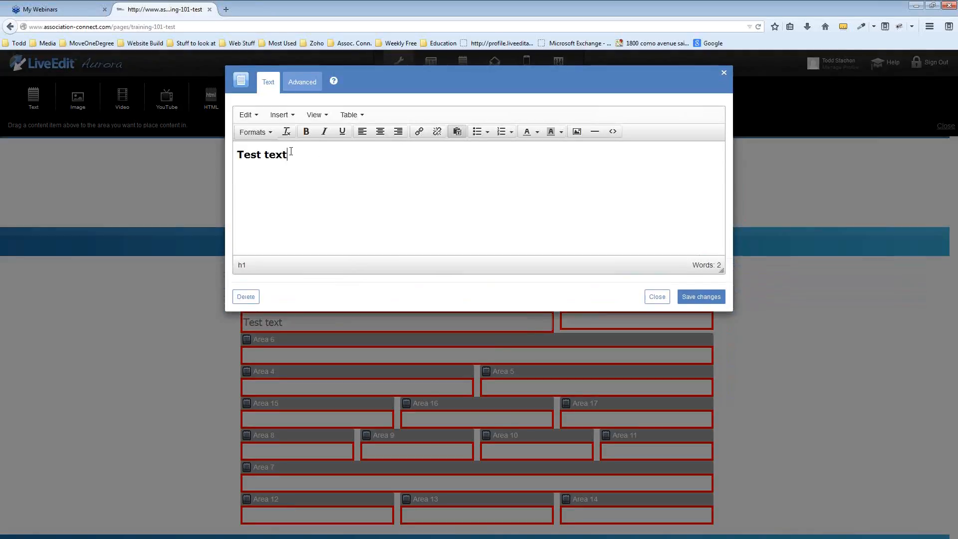
{"action": "left_click", "coordinate": [297, 169]}
{"action": "key", "text": "Return"}
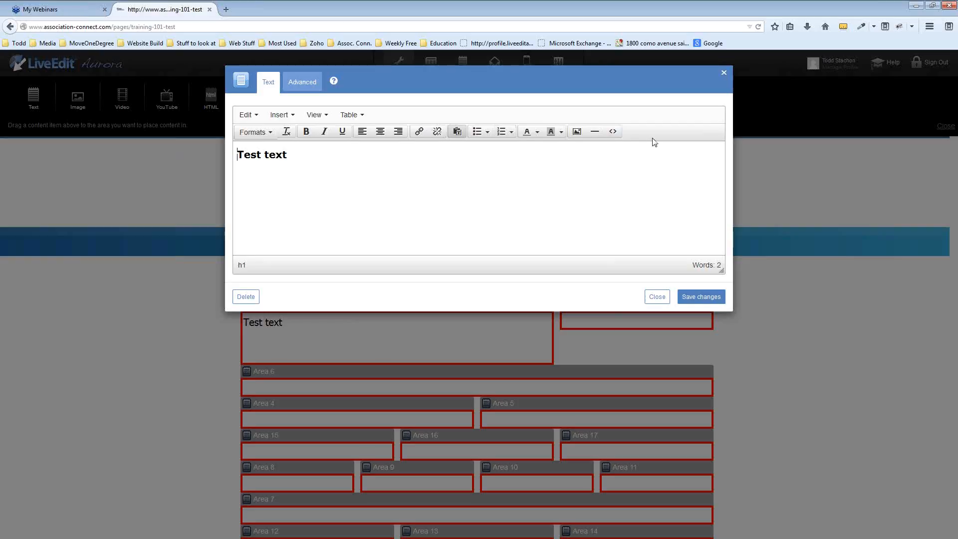
{"action": "left_click", "coordinate": [578, 132]}
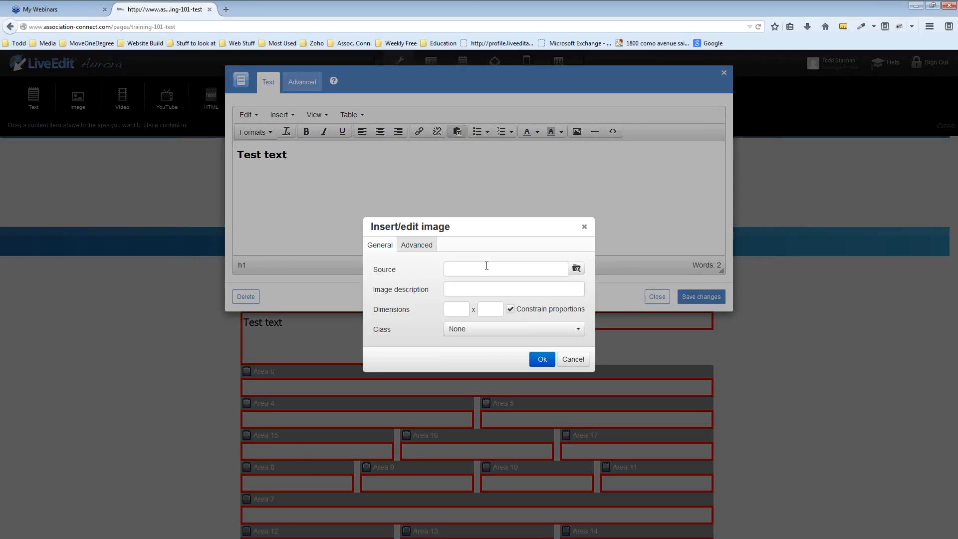
Browse the site's image library for the Source and scroll through its thumbnails
{"action": "left_click", "coordinate": [575, 269]}
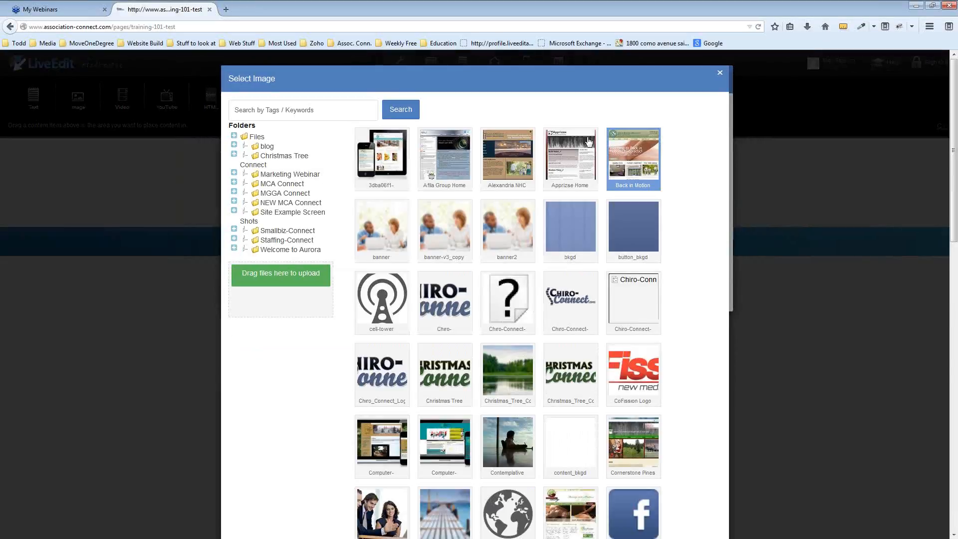
{"action": "left_click", "coordinate": [495, 233]}
{"action": "scroll", "coordinate": [496, 233], "scroll_direction": "down", "scroll_amount": 2}
{"action": "scroll", "coordinate": [495, 232], "scroll_direction": "up", "scroll_amount": 1}
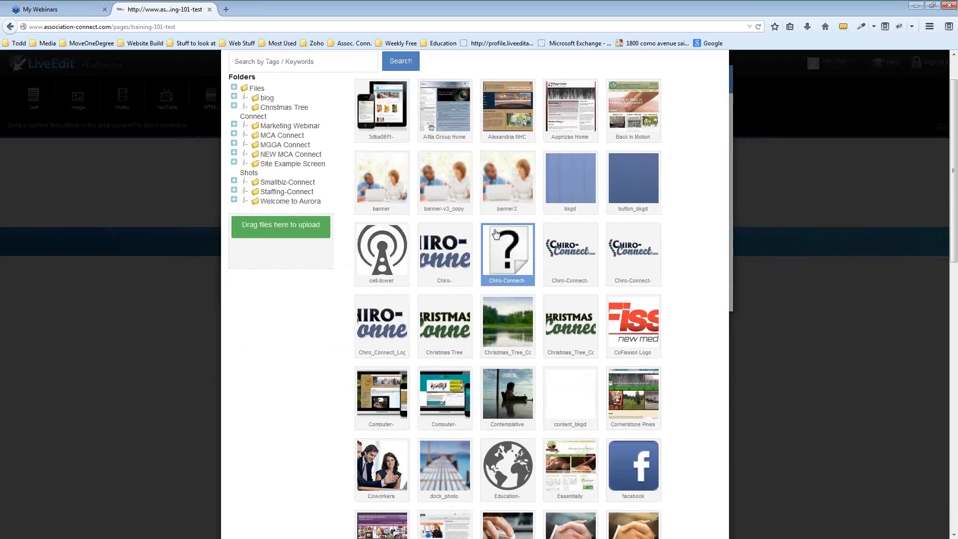
{"action": "scroll", "coordinate": [592, 236], "scroll_direction": "down", "scroll_amount": 3}
{"action": "scroll", "coordinate": [591, 237], "scroll_direction": "down", "scroll_amount": 3}
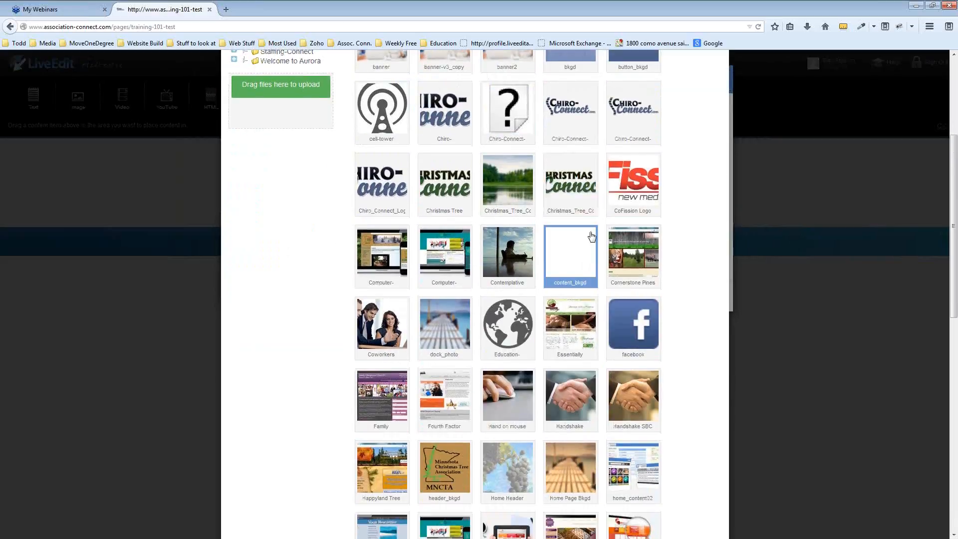
{"action": "scroll", "coordinate": [656, 215], "scroll_direction": "down", "scroll_amount": 7}
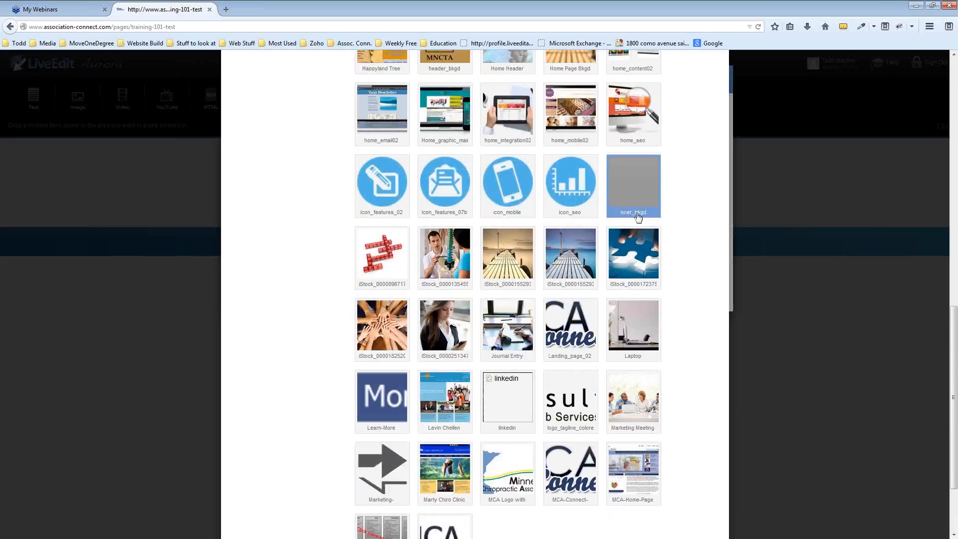
{"action": "scroll", "coordinate": [655, 216], "scroll_direction": "down", "scroll_amount": 2}
{"action": "scroll", "coordinate": [654, 247], "scroll_direction": "up", "scroll_amount": 9}
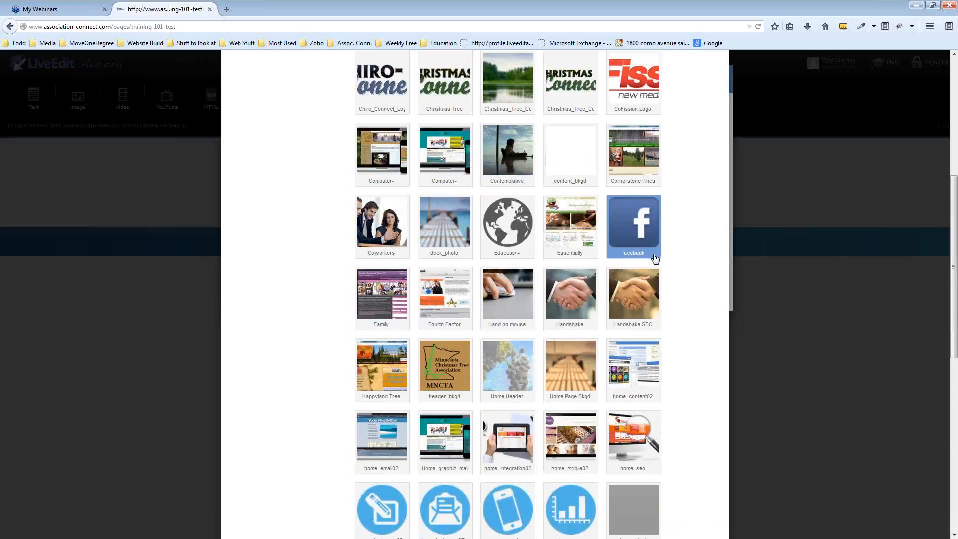
{"action": "scroll", "coordinate": [655, 257], "scroll_direction": "up", "scroll_amount": 7}
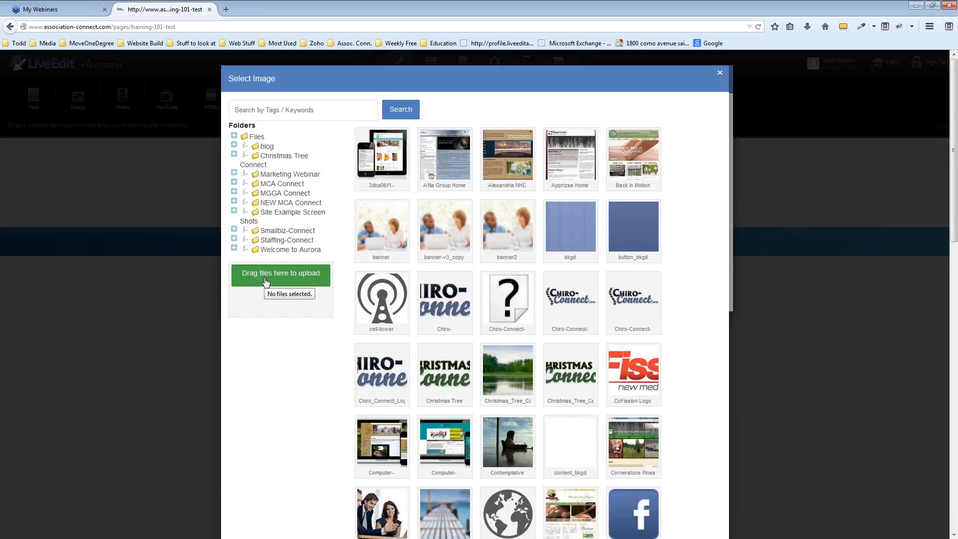
Open and cancel the upload dialog, then place the Dropbox folder window over the library
{"action": "left_click", "coordinate": [266, 282]}
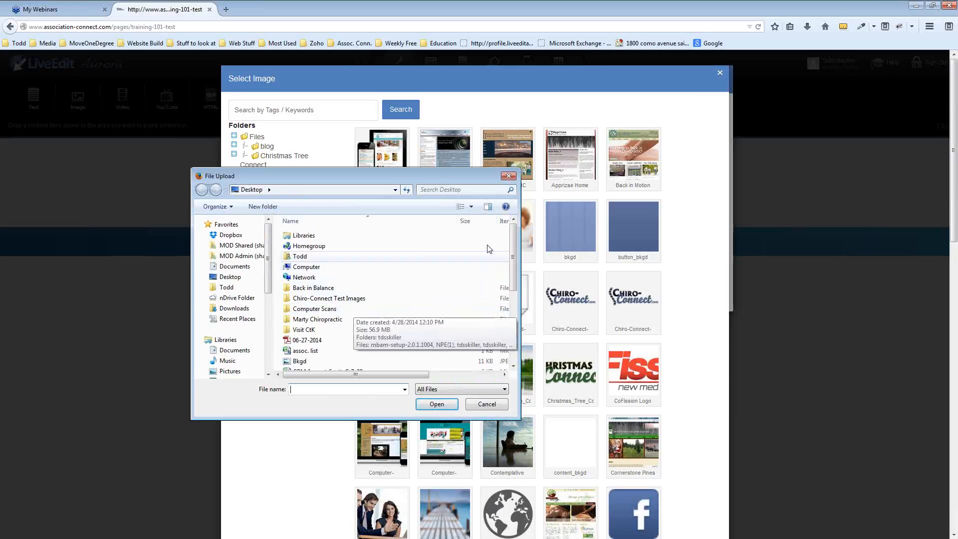
{"action": "left_click", "coordinate": [509, 177]}
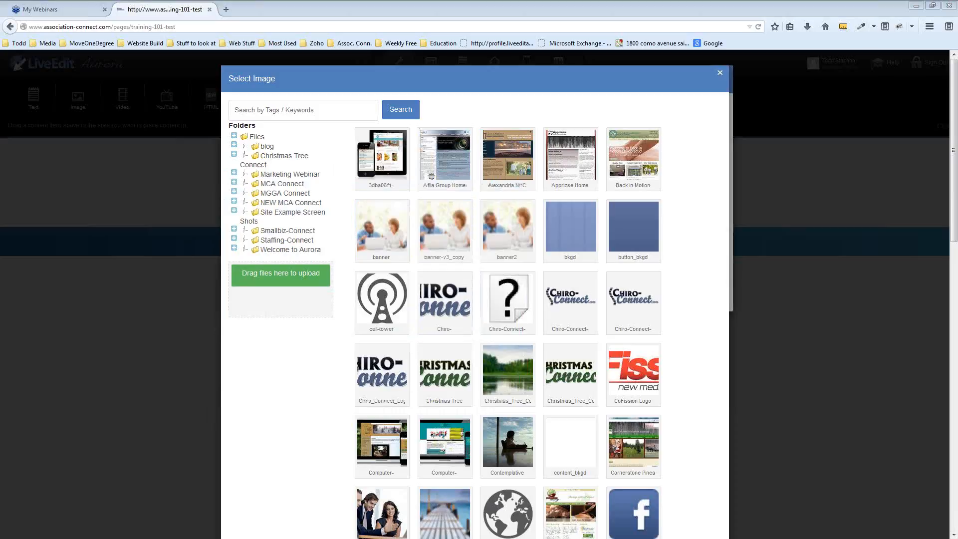
{"action": "left_click_drag", "start_coordinate": [1, 184], "coordinate": [710, 163]}
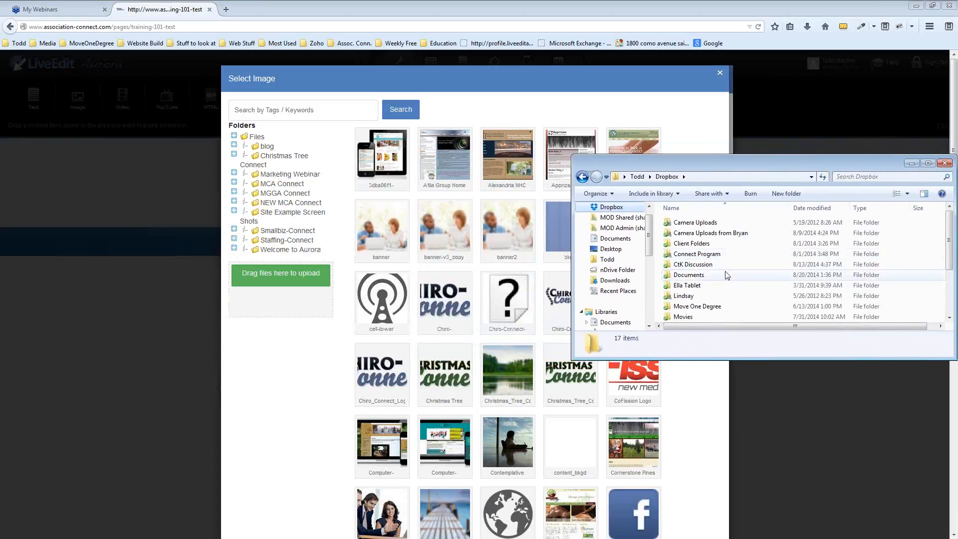
In Explorer, open the Chiro-Connect Test Images folder on the Desktop
{"action": "scroll", "coordinate": [614, 265], "scroll_direction": "down", "scroll_amount": 3}
{"action": "scroll", "coordinate": [618, 252], "scroll_direction": "up", "scroll_amount": 3}
{"action": "left_click", "coordinate": [609, 248]}
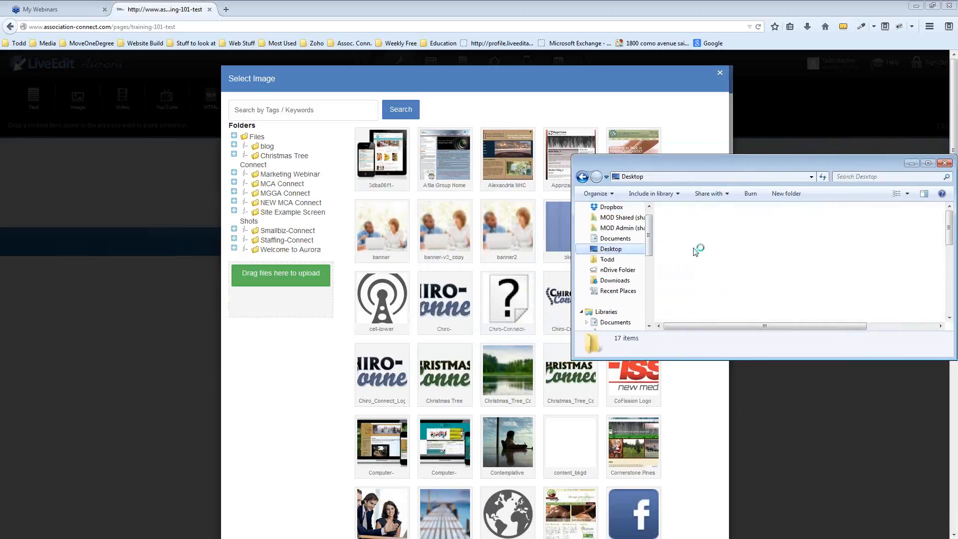
{"action": "left_click", "coordinate": [704, 282]}
{"action": "scroll", "coordinate": [707, 284], "scroll_direction": "down", "scroll_amount": 3}
{"action": "scroll", "coordinate": [706, 285], "scroll_direction": "down", "scroll_amount": 2}
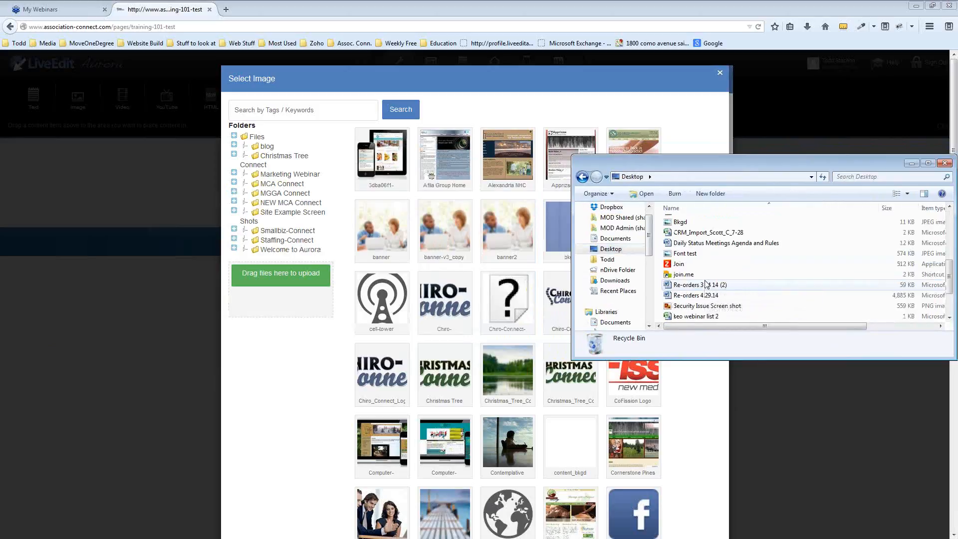
{"action": "scroll", "coordinate": [706, 285], "scroll_direction": "up", "scroll_amount": 2}
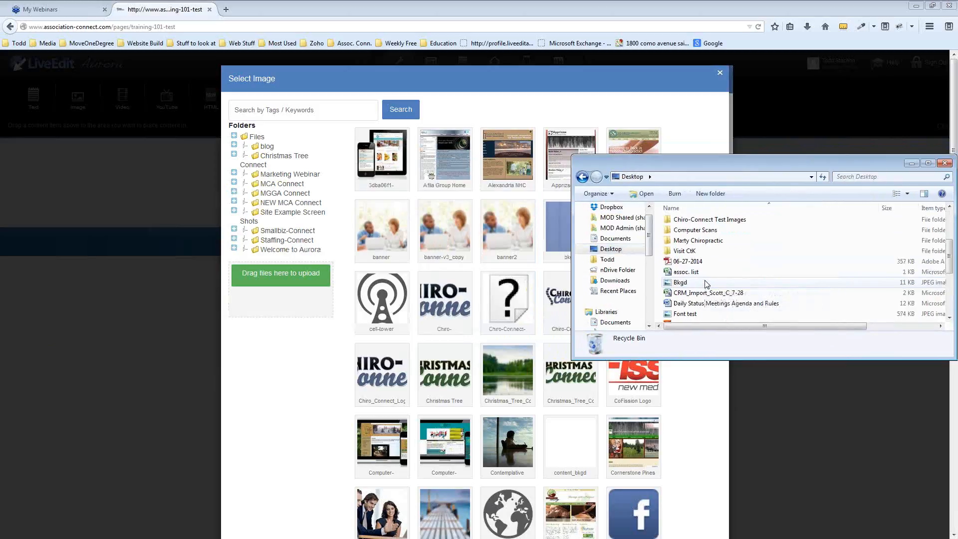
{"action": "scroll", "coordinate": [706, 283], "scroll_direction": "up", "scroll_amount": 1}
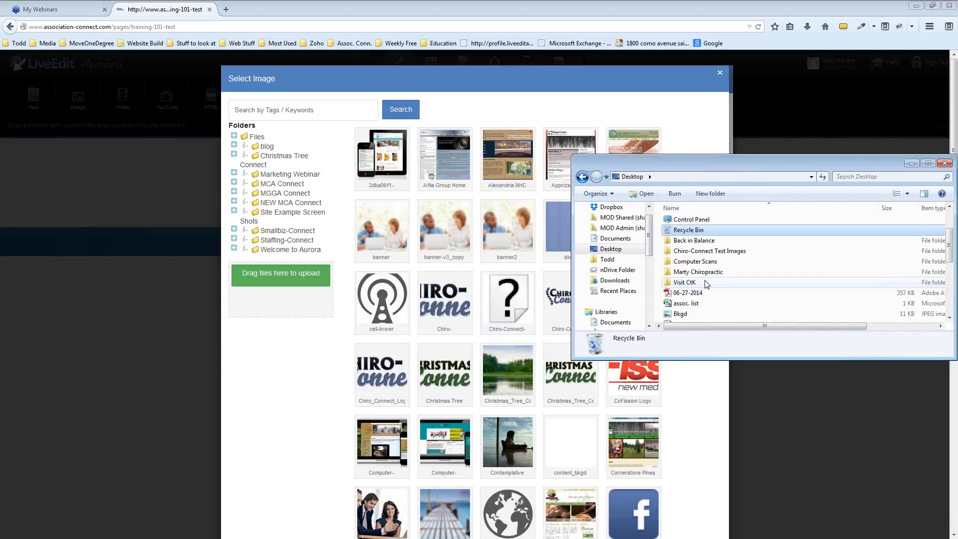
{"action": "double_click", "coordinate": [701, 252]}
{"action": "left_click", "coordinate": [708, 223]}
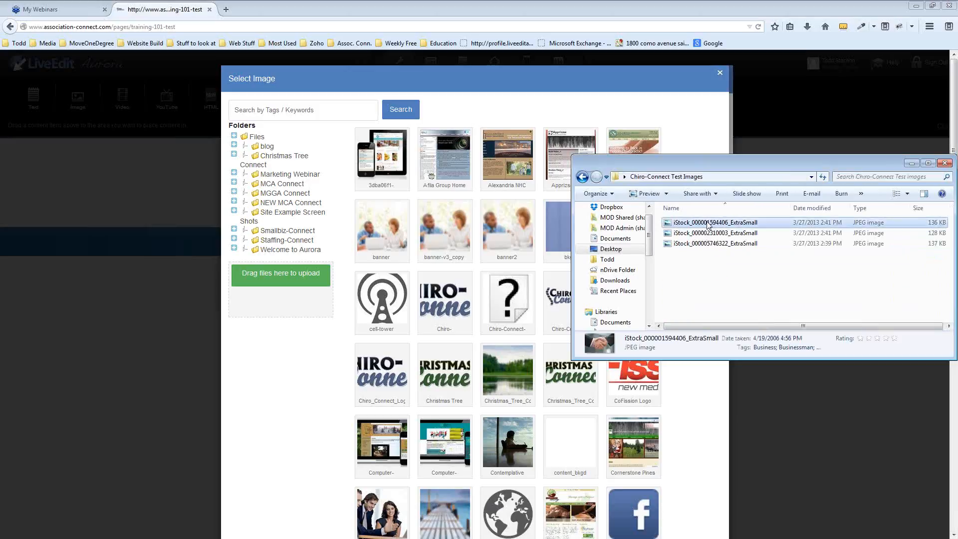
{"action": "left_click", "coordinate": [709, 232]}
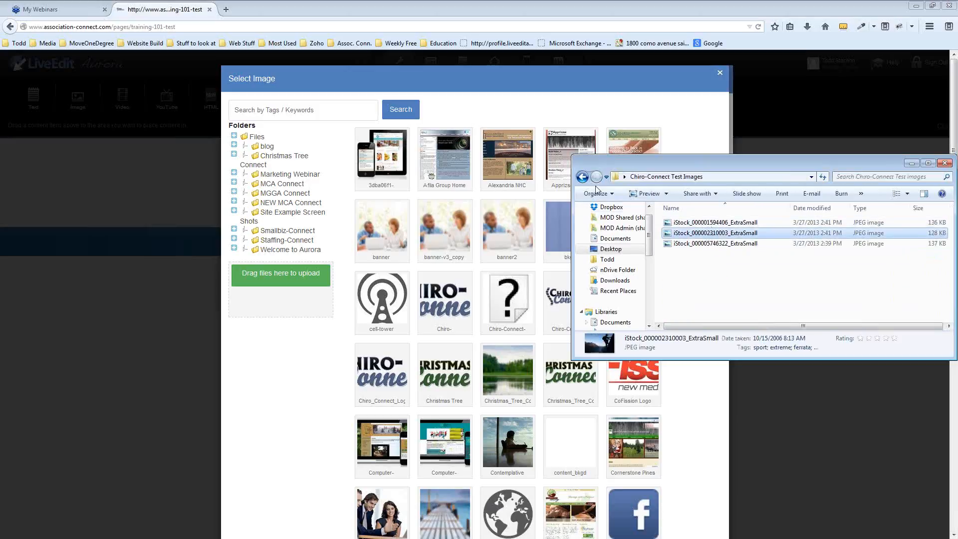
{"action": "left_click", "coordinate": [583, 178]}
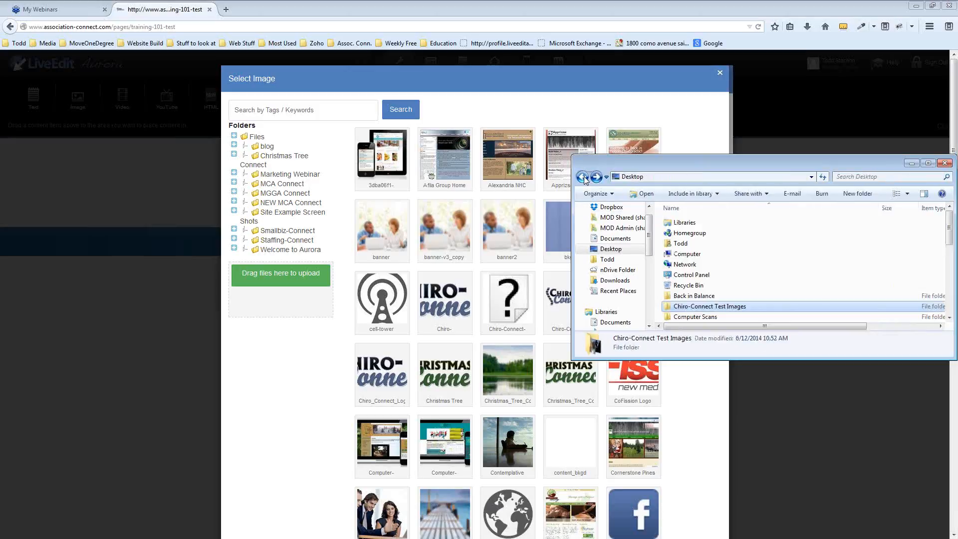
{"action": "double_click", "coordinate": [714, 307]}
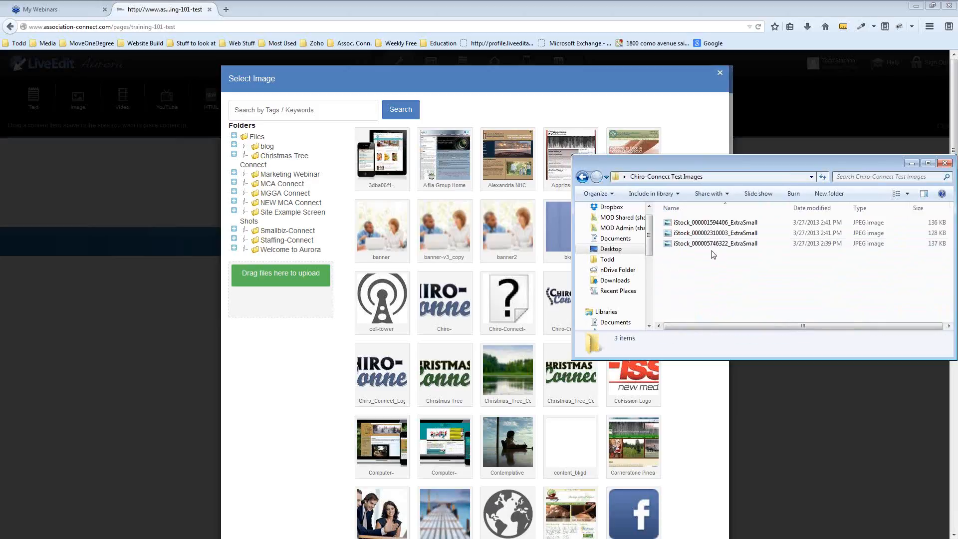
{"action": "left_click", "coordinate": [711, 247]}
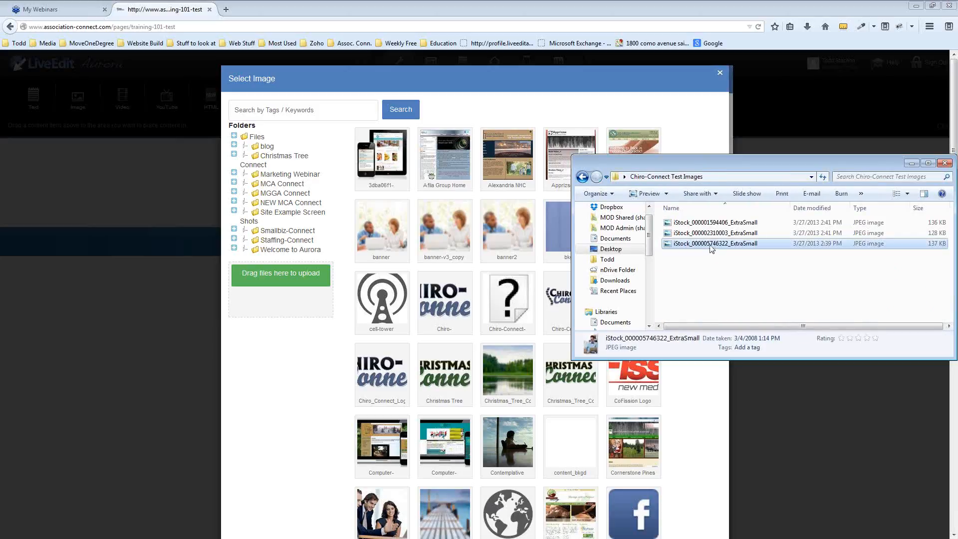
{"action": "left_click_drag", "start_coordinate": [711, 248], "coordinate": [268, 300]}
{"action": "left_click_drag", "start_coordinate": [867, 168], "coordinate": [850, 296]}
Find the Handshake photo in the NEW MCA Connect folder and pick its 425 x 282 size
{"action": "left_click", "coordinate": [801, 290]}
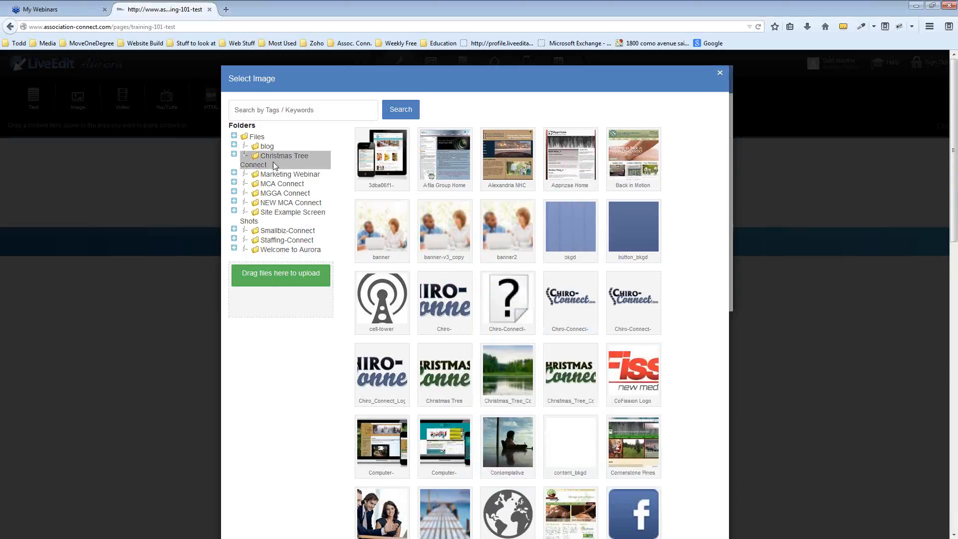
{"action": "left_click", "coordinate": [268, 147]}
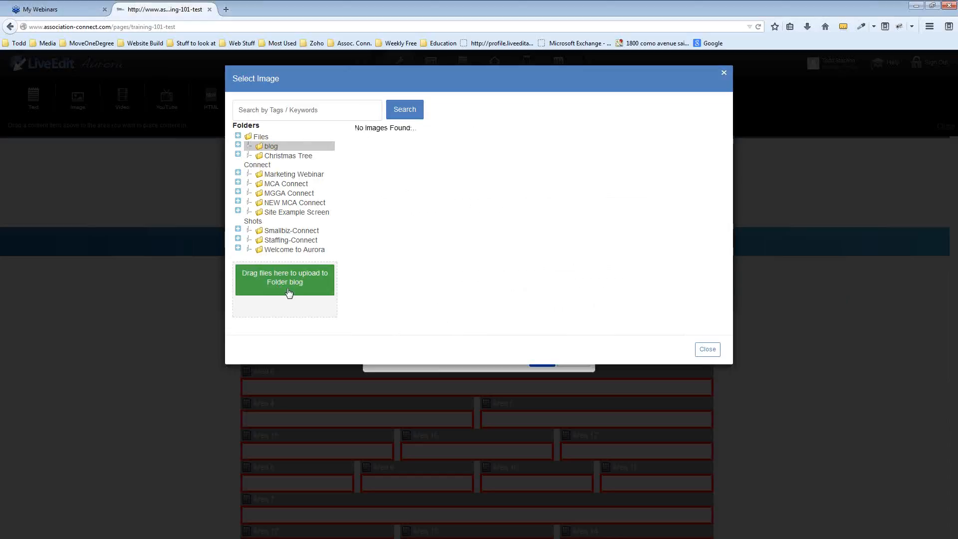
{"action": "left_click", "coordinate": [270, 158]}
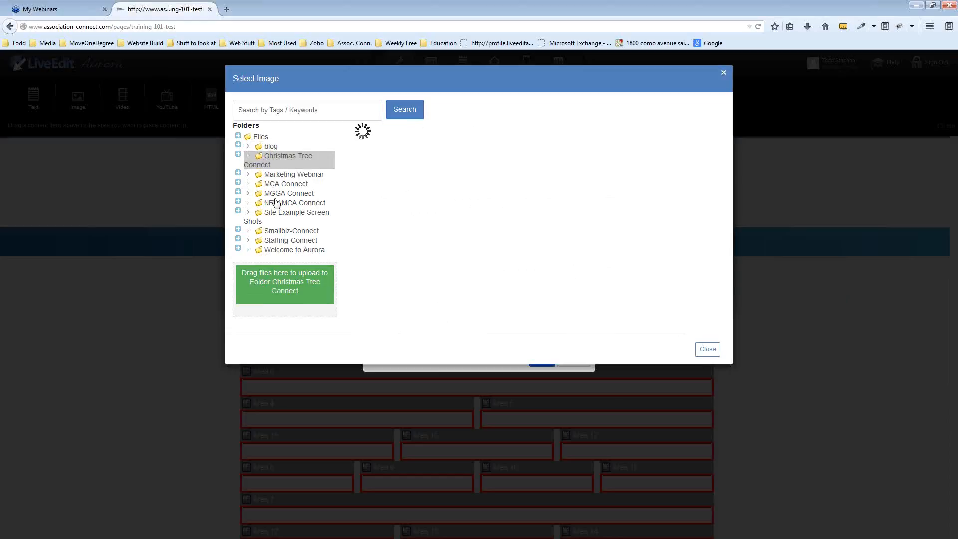
{"action": "left_click", "coordinate": [291, 231]}
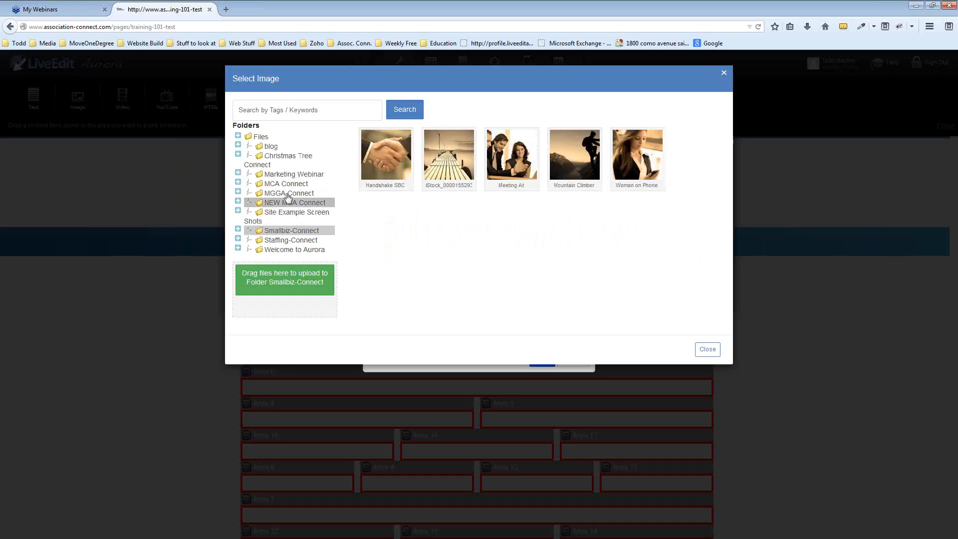
{"action": "left_click", "coordinate": [278, 175]}
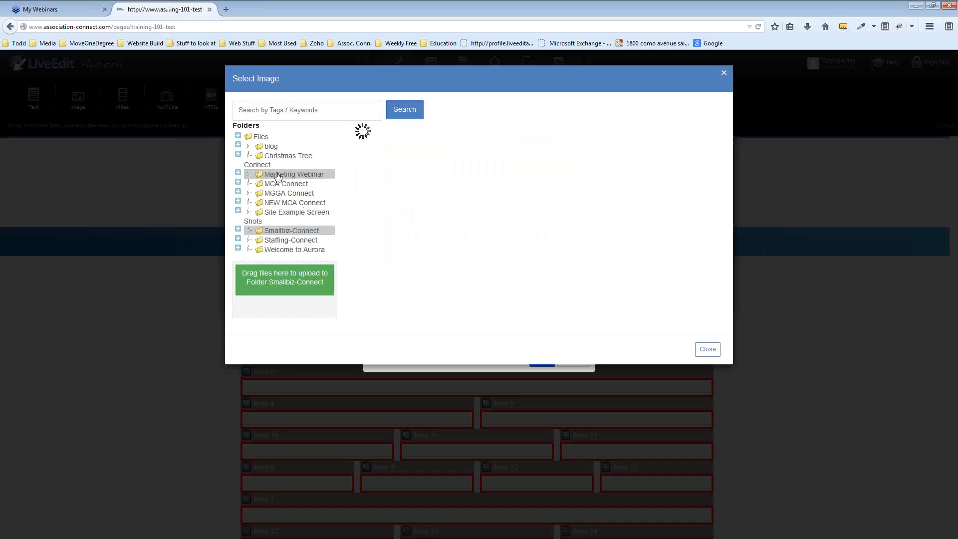
{"action": "left_click", "coordinate": [299, 203]}
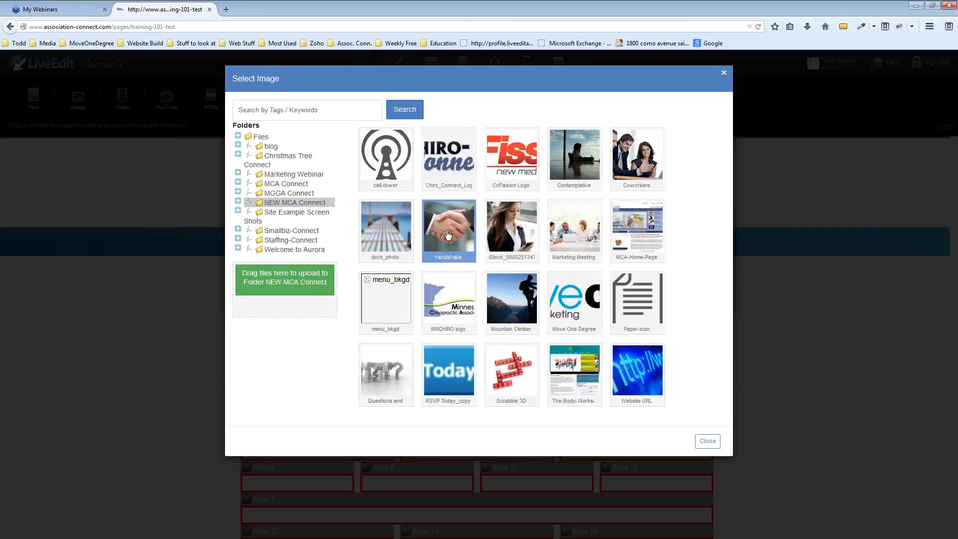
{"action": "left_click", "coordinate": [550, 314]}
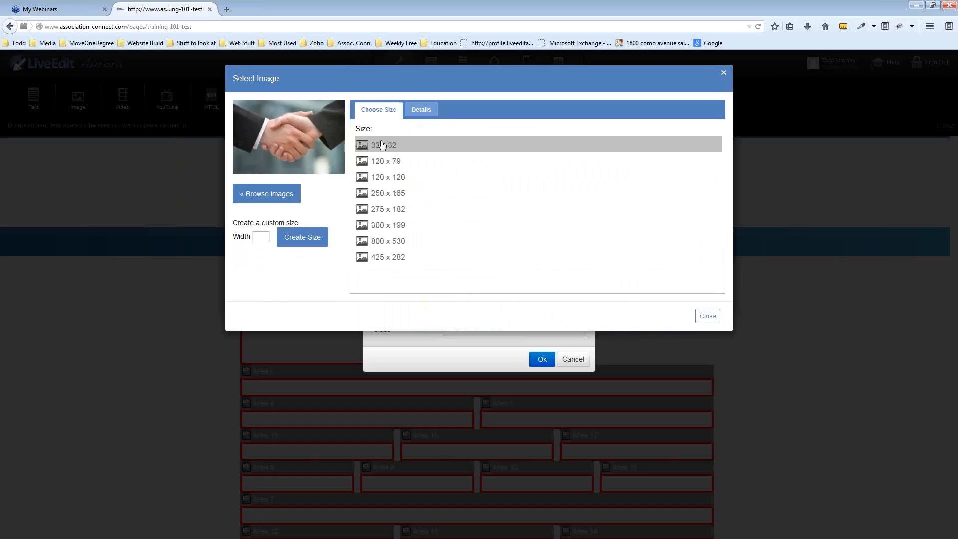
{"action": "left_click", "coordinate": [363, 261]}
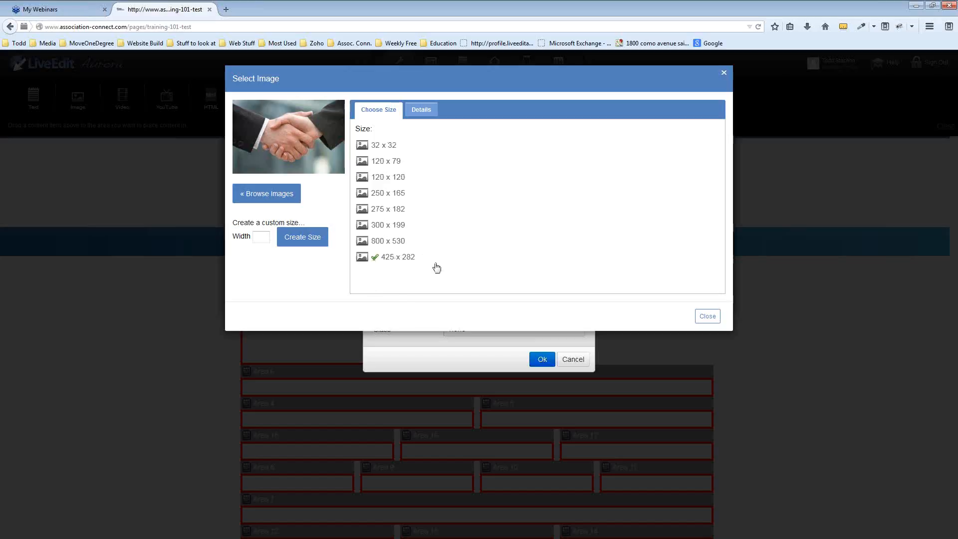
{"action": "left_click", "coordinate": [705, 318]}
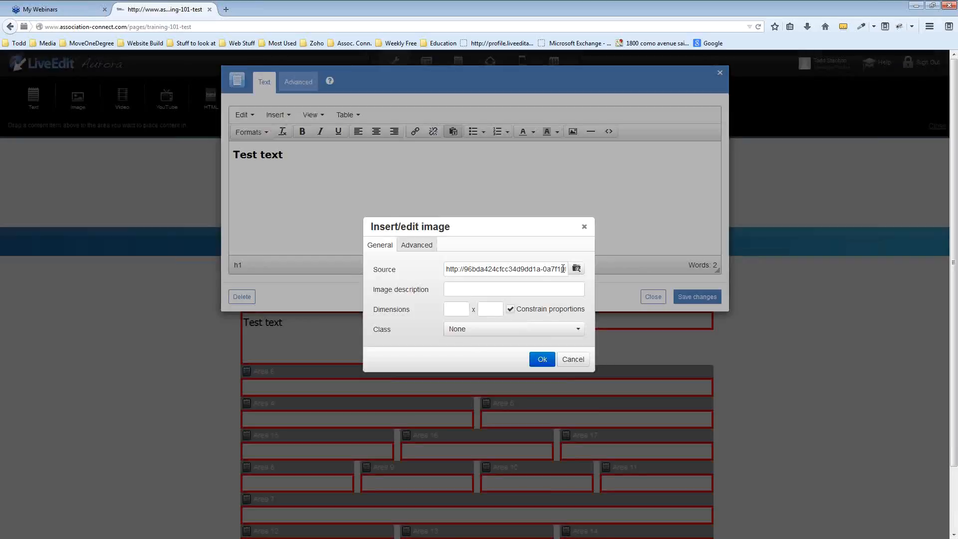
Insert the handshake photo into the Area 2 text block
{"action": "left_click_drag", "start_coordinate": [562, 268], "coordinate": [453, 260]}
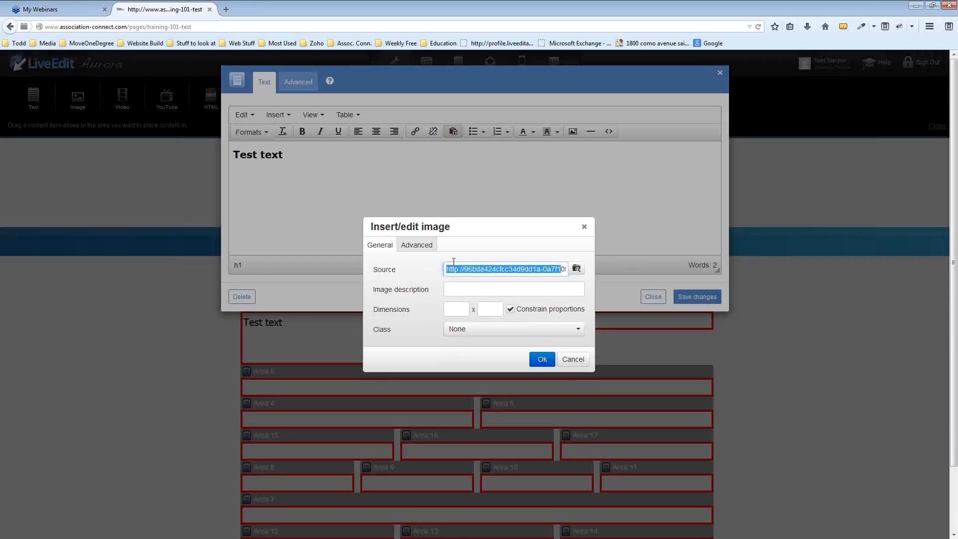
{"action": "left_click", "coordinate": [521, 249]}
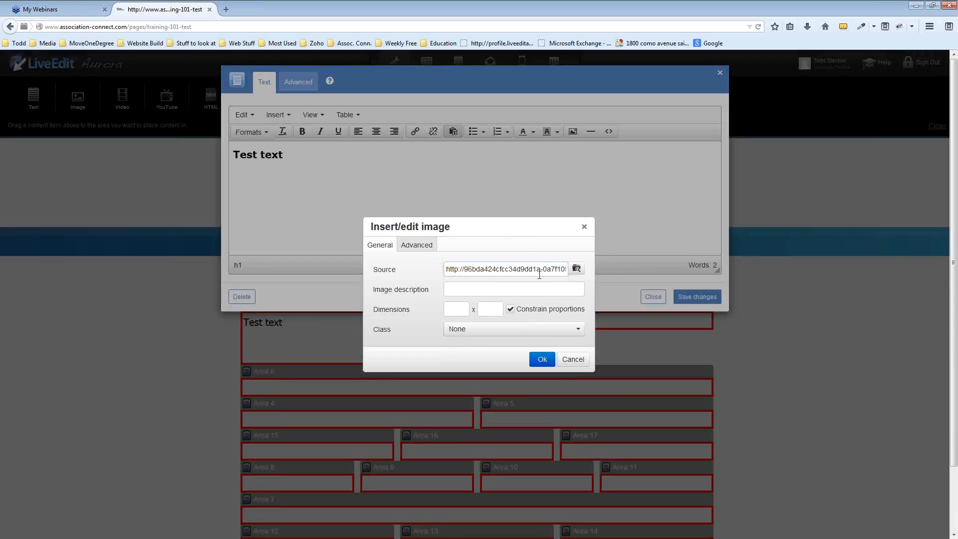
{"action": "left_click", "coordinate": [550, 360]}
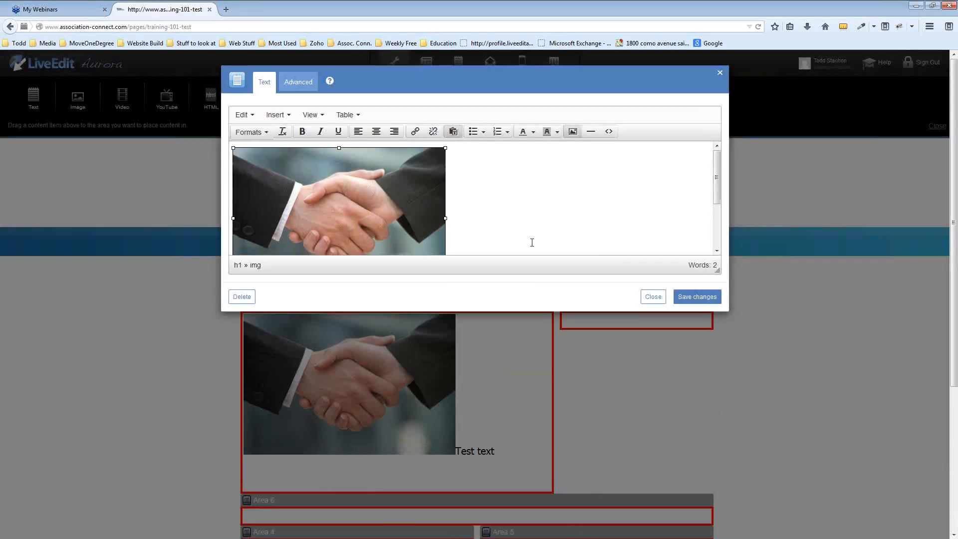
Right-align the handshake photo beside the 'Test text' heading
{"action": "scroll", "coordinate": [533, 220], "scroll_direction": "down", "scroll_amount": 2}
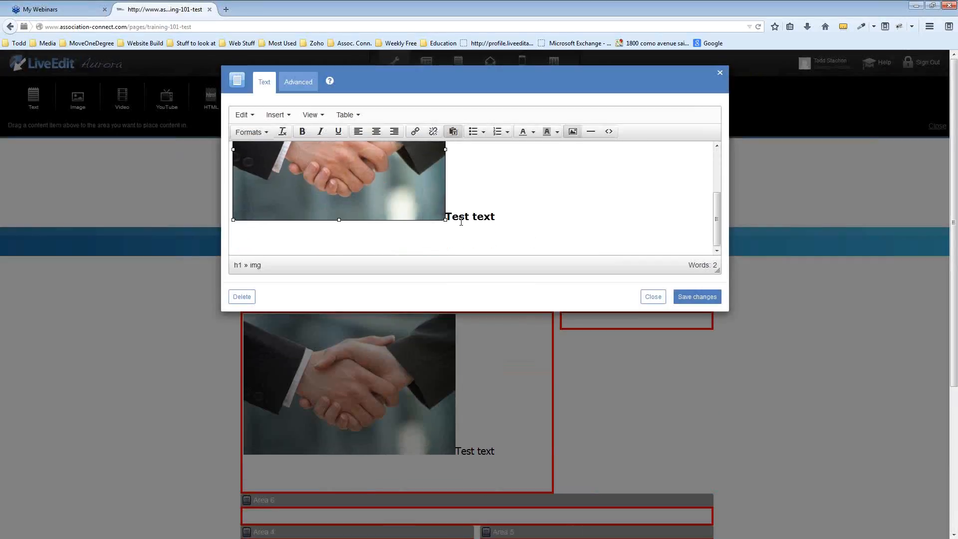
{"action": "left_click", "coordinate": [534, 203]}
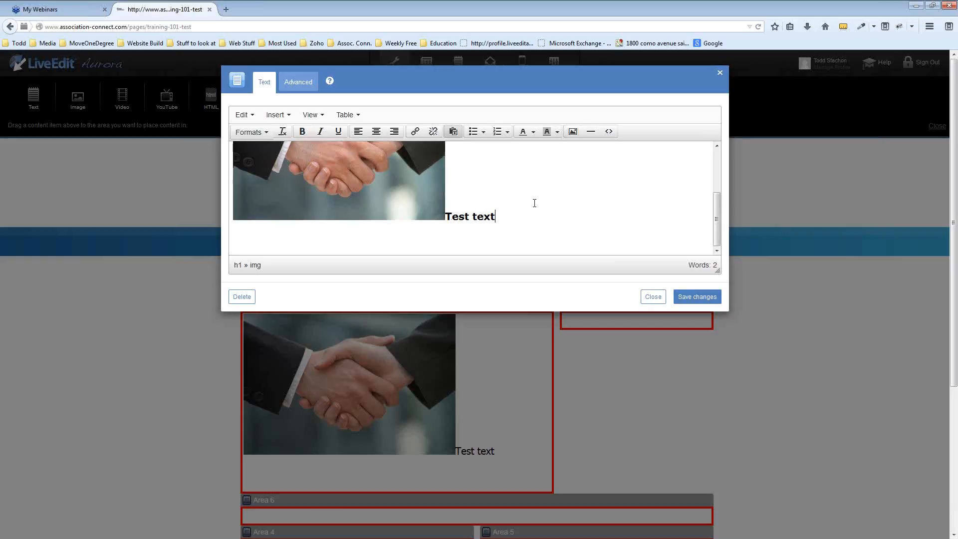
{"action": "left_click", "coordinate": [429, 215]}
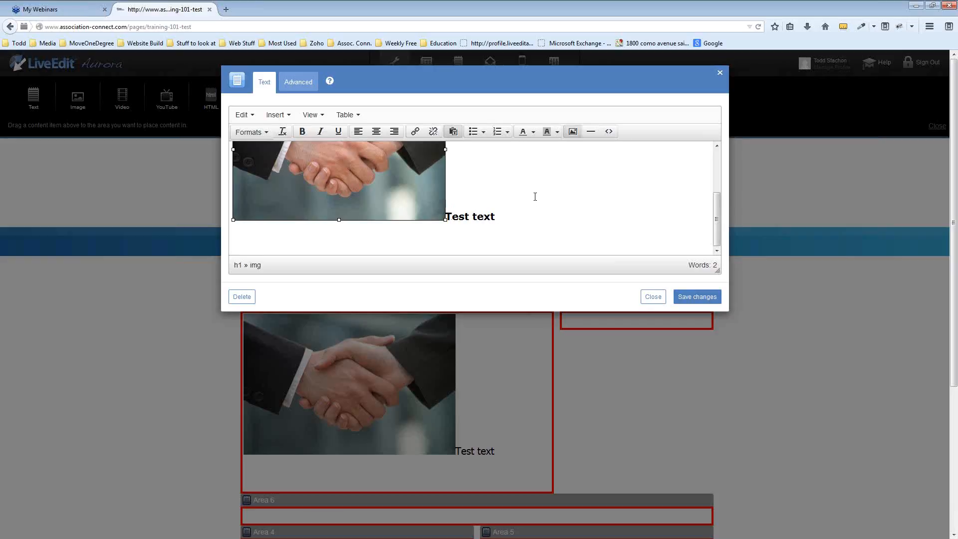
{"action": "scroll", "coordinate": [491, 241], "scroll_direction": "up", "scroll_amount": 2}
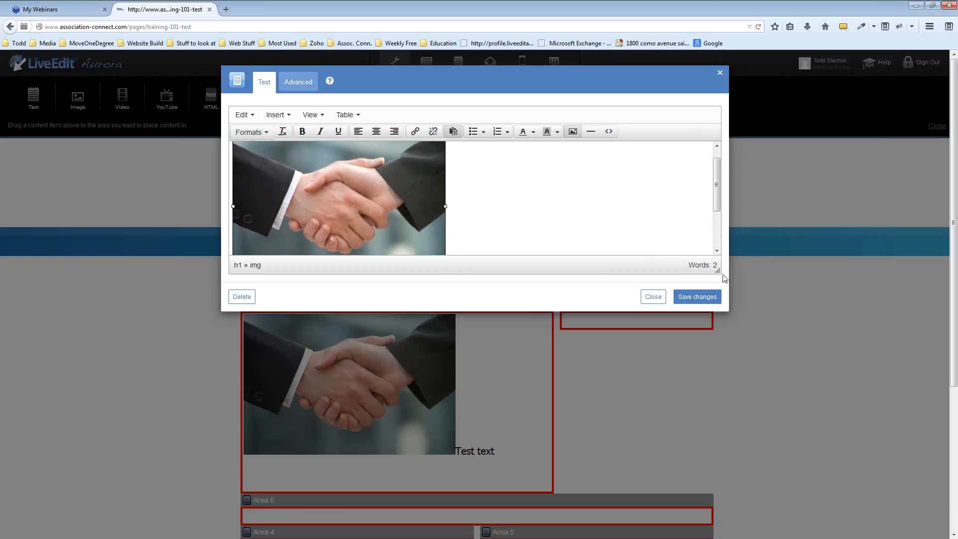
{"action": "left_click_drag", "start_coordinate": [717, 269], "coordinate": [718, 394]}
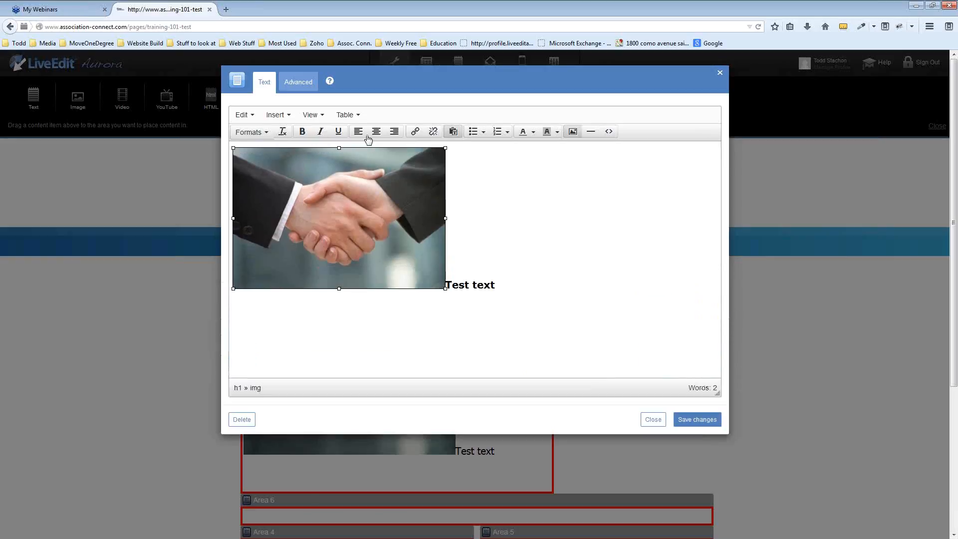
{"action": "left_click", "coordinate": [394, 132]}
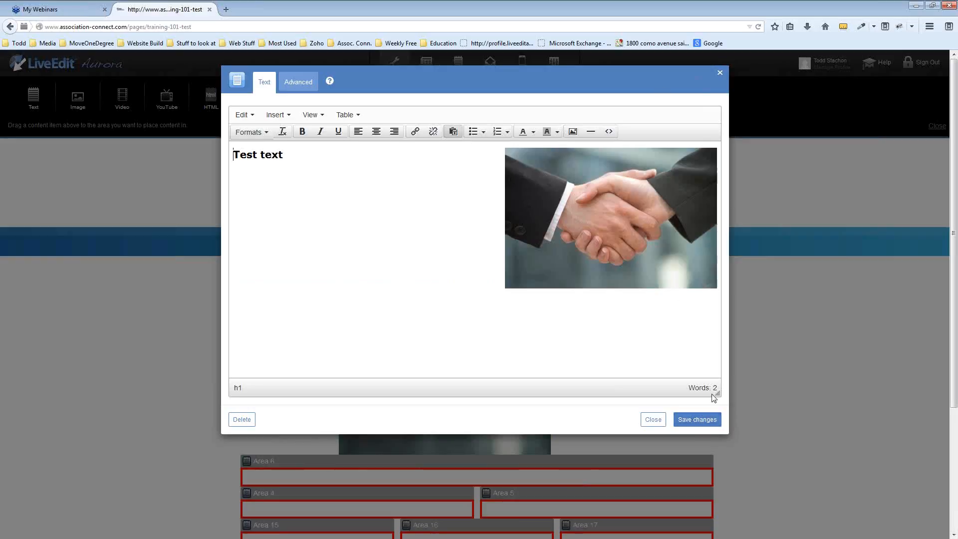
Save the block, then toggle Edit mode off and back on to preview the page
{"action": "left_click", "coordinate": [715, 424]}
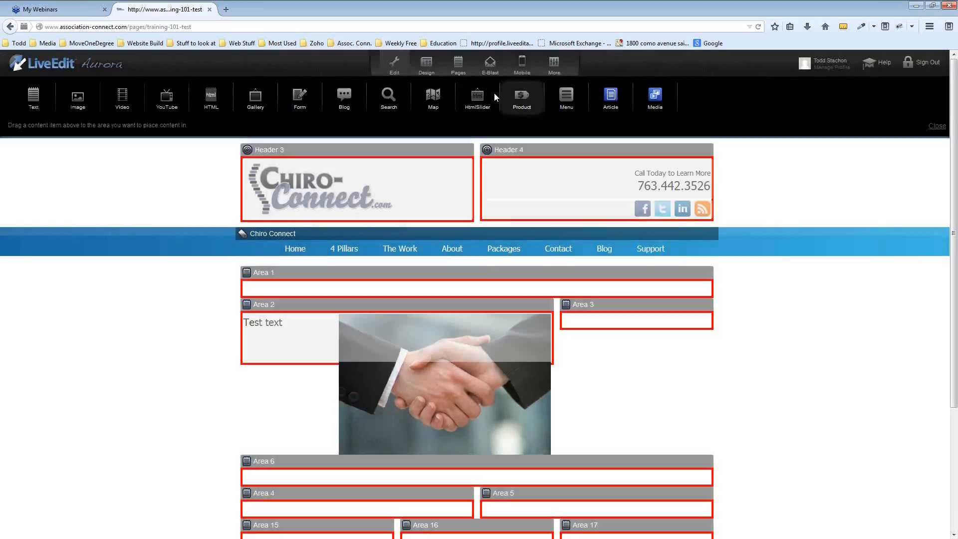
{"action": "left_click", "coordinate": [394, 62]}
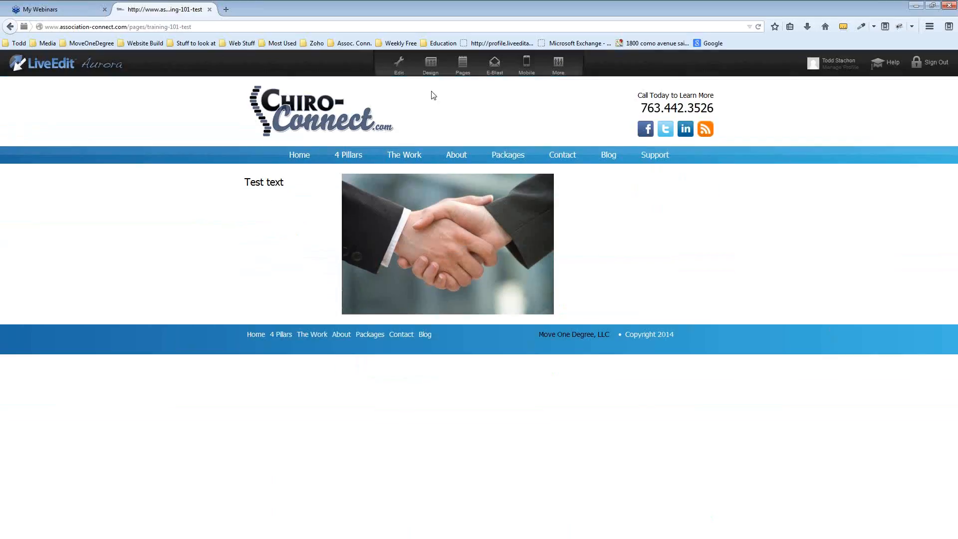
{"action": "left_click", "coordinate": [397, 60]}
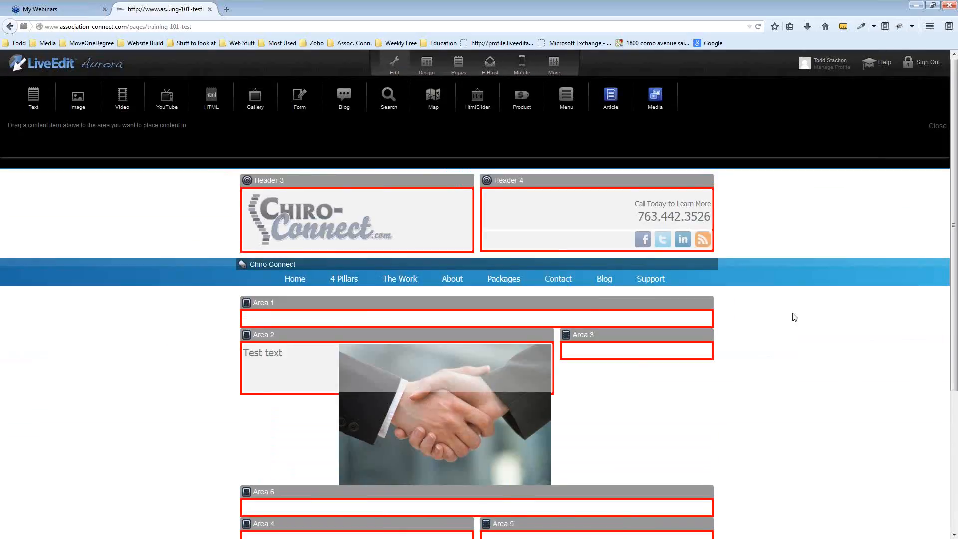
Reopen the Test text block and delete the handshake photo
{"action": "scroll", "coordinate": [794, 317], "scroll_direction": "down", "scroll_amount": 3}
{"action": "left_click", "coordinate": [445, 290]}
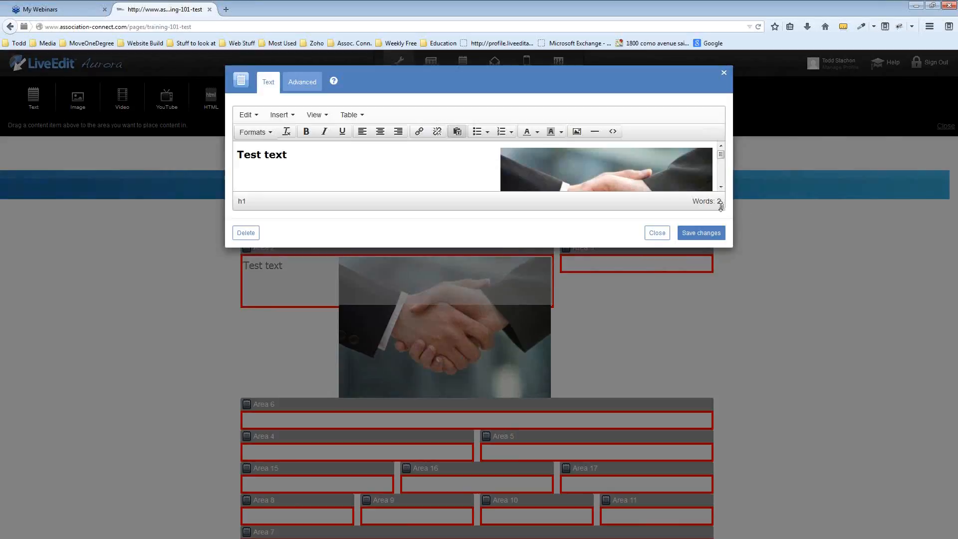
{"action": "left_click_drag", "start_coordinate": [720, 206], "coordinate": [720, 392]}
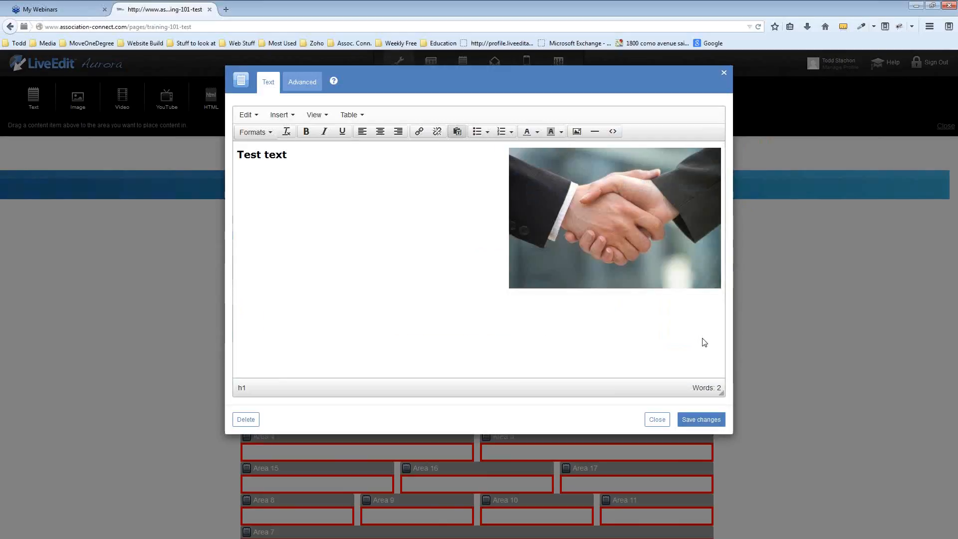
{"action": "left_click", "coordinate": [664, 255]}
{"action": "key", "text": "Delete"}
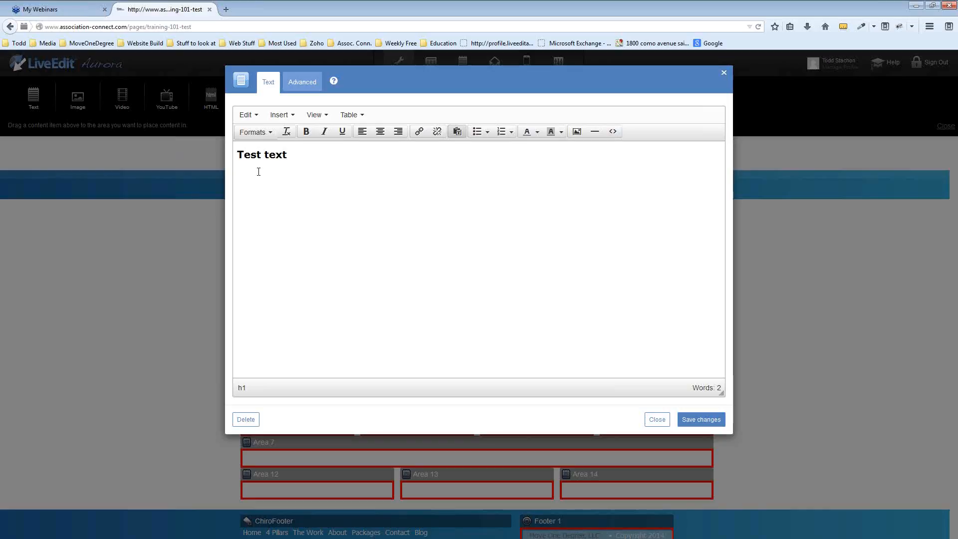
Erase stray typing and apply Edit > Clear formatting to 'Test text'
{"action": "type", "text": "Test"}
{"action": "key", "text": "BackSpace"}
{"action": "key", "text": "BackSpace"}
{"action": "key", "text": "BackSpace"}
{"action": "key", "text": "BackSpace"}
{"action": "left_click_drag", "start_coordinate": [236, 159], "coordinate": [287, 156]}
{"action": "left_click", "coordinate": [271, 132]}
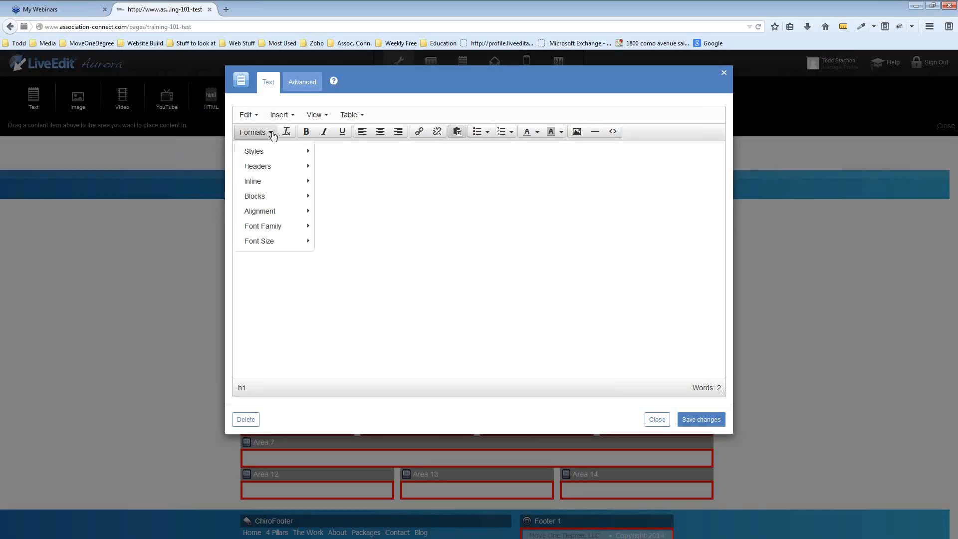
{"action": "left_click", "coordinate": [275, 97]}
{"action": "left_click", "coordinate": [259, 116]}
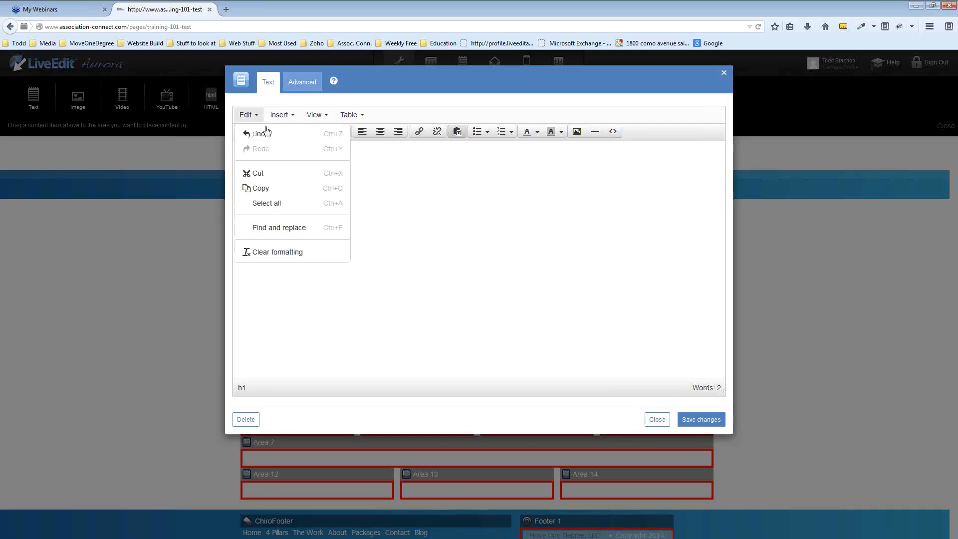
{"action": "left_click", "coordinate": [273, 255]}
Toggle Header 1 off so 'Test text' becomes plain paragraph text
{"action": "left_click", "coordinate": [303, 155]}
{"action": "left_click_drag", "start_coordinate": [304, 155], "coordinate": [243, 145]}
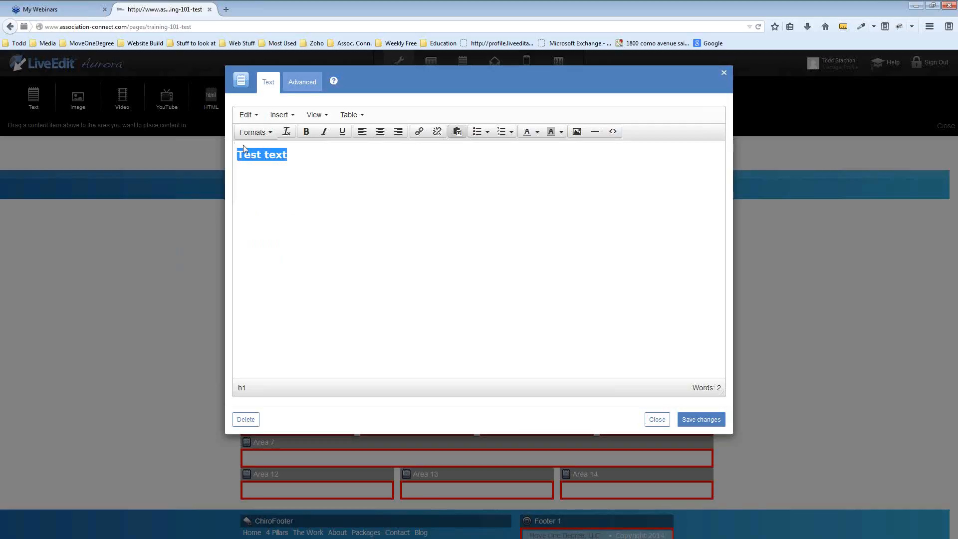
{"action": "left_click", "coordinate": [265, 132]}
{"action": "mouse_move", "coordinate": [261, 166]}
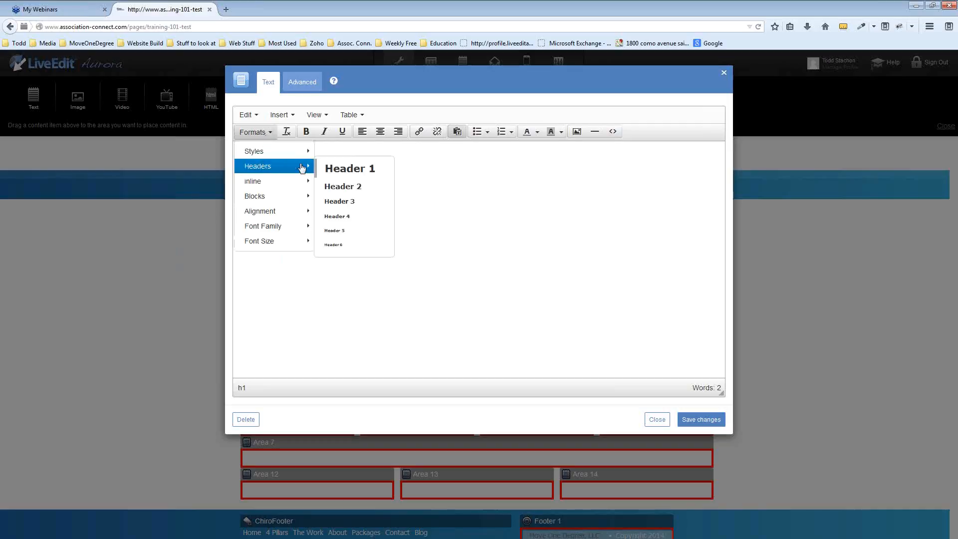
{"action": "left_click", "coordinate": [339, 170]}
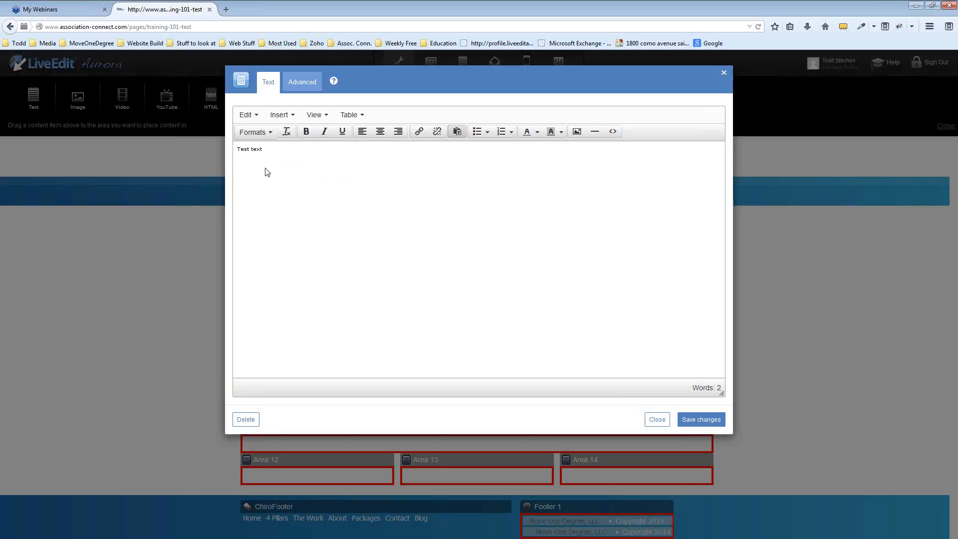
Type 'Link To another page here' on the second line, fix the typo, and select 'here'
{"action": "type", "text": "Link To anbther page here"}
{"action": "left_click", "coordinate": [271, 160]}
{"action": "key", "text": "BackSpace"}
{"action": "type", "text": "o"}
{"action": "triple_click", "coordinate": [312, 161]}
{"action": "double_click", "coordinate": [308, 164]}
Link 'here' to pages/about-us, leaving Target and Class at None
{"action": "left_click", "coordinate": [419, 132]}
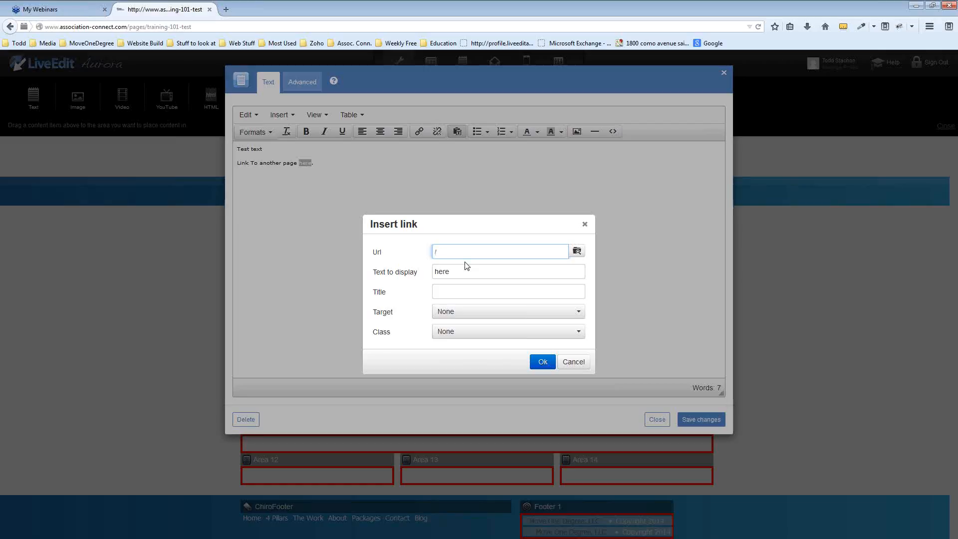
{"action": "type", "text": "pages/about-us"}
{"action": "left_click", "coordinate": [462, 273]}
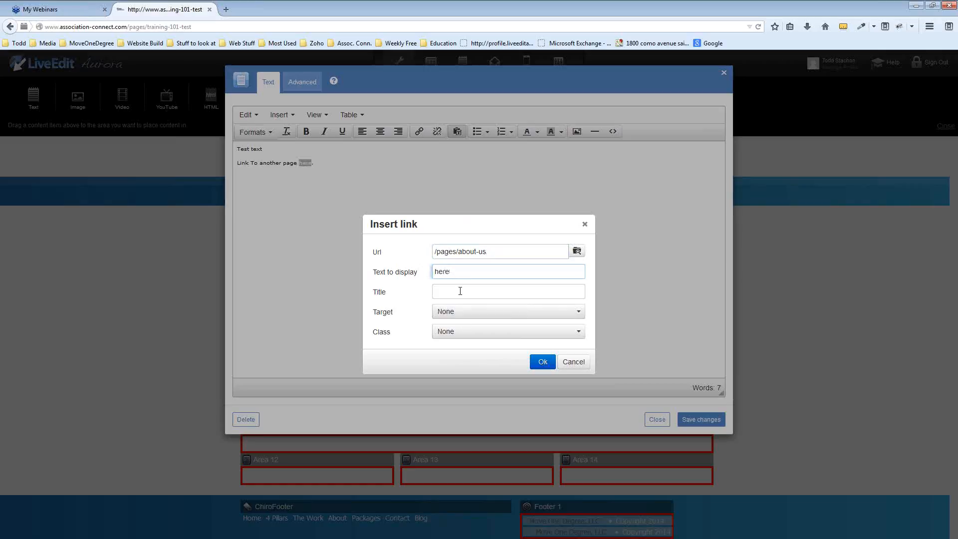
{"action": "left_click", "coordinate": [467, 318]}
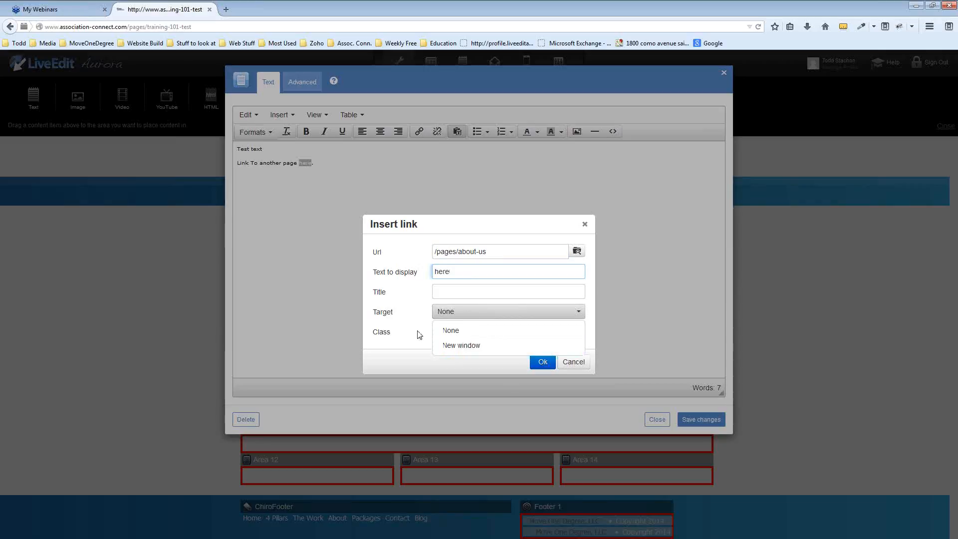
{"action": "left_click", "coordinate": [467, 330]}
{"action": "left_click", "coordinate": [471, 339]}
{"action": "left_click", "coordinate": [439, 345]}
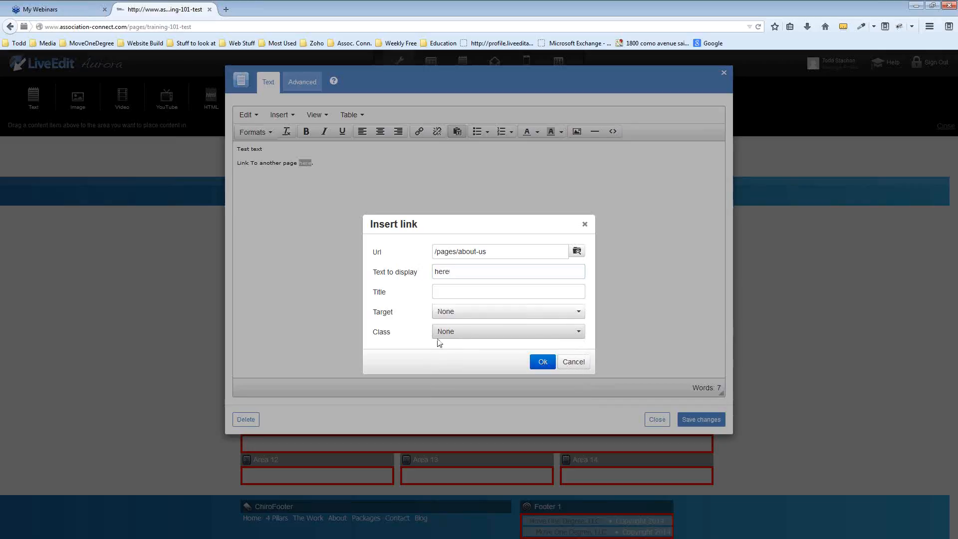
{"action": "left_click", "coordinate": [545, 363]}
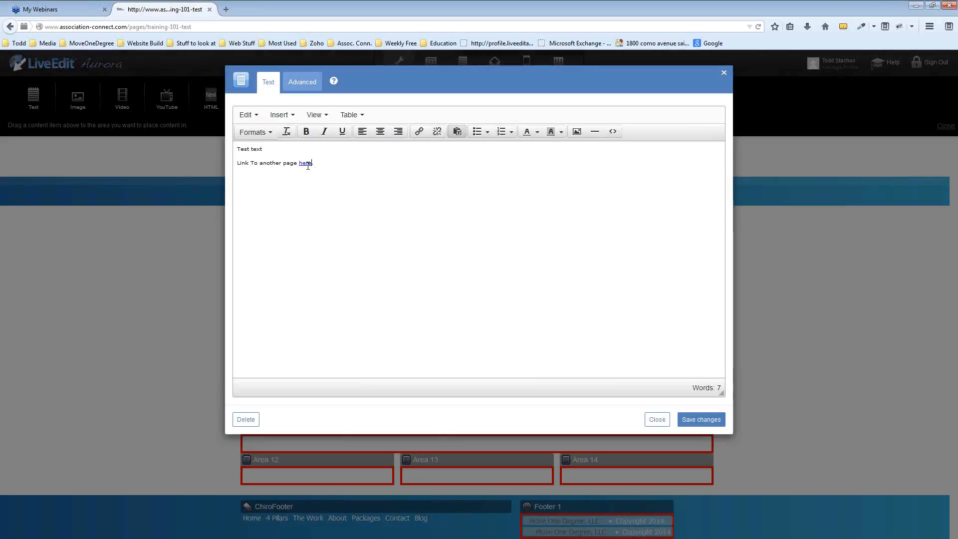
Save the linked text, test the here link (Page Not Found), then return to edit mode
{"action": "left_click", "coordinate": [716, 422]}
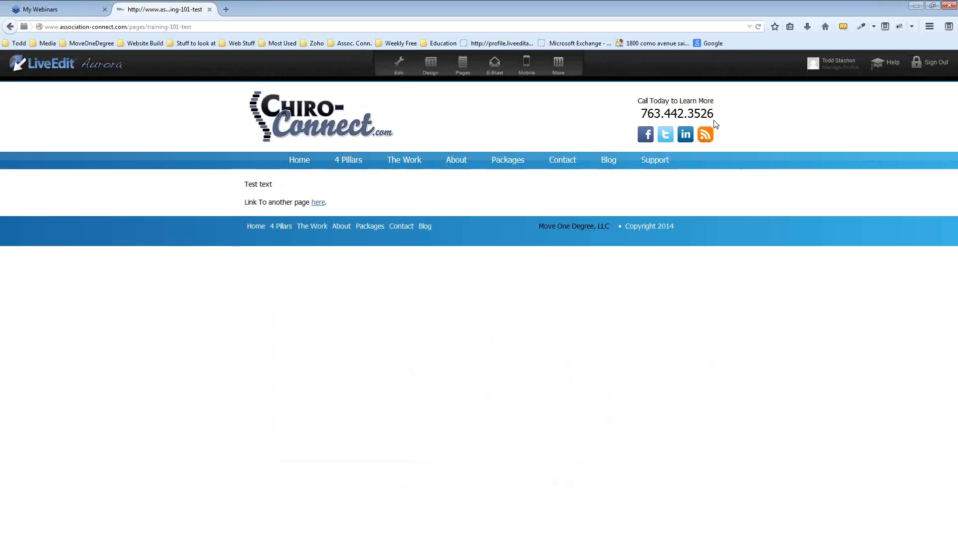
{"action": "left_click", "coordinate": [318, 197]}
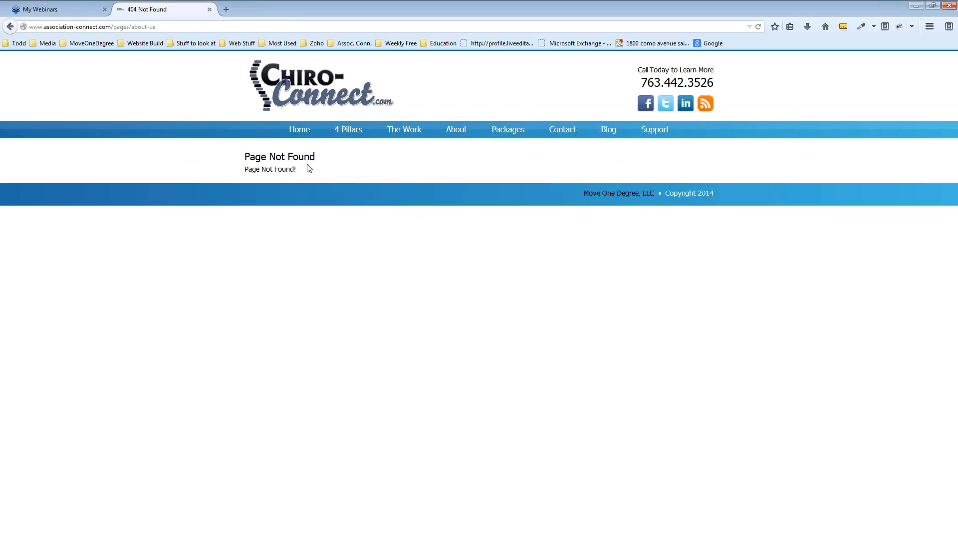
{"action": "left_click", "coordinate": [9, 26]}
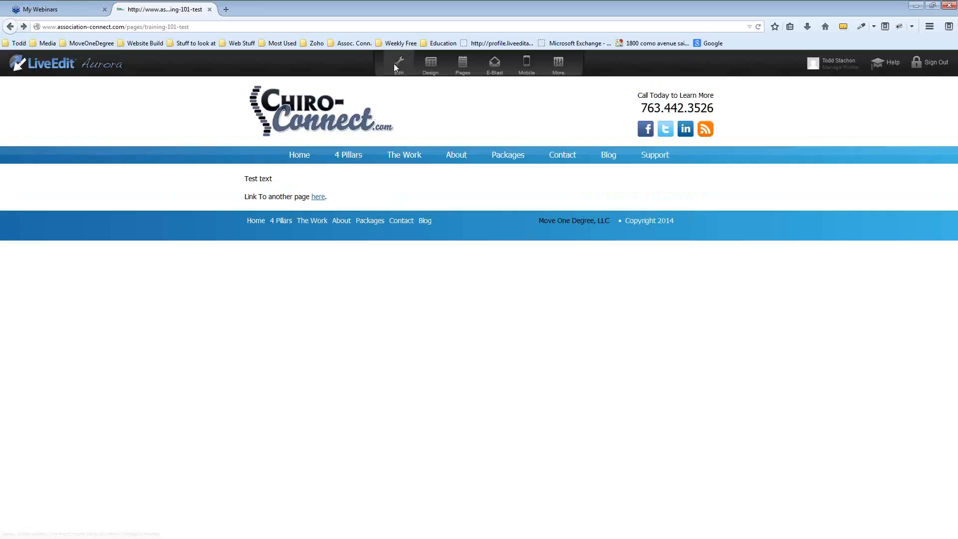
{"action": "left_click", "coordinate": [398, 65]}
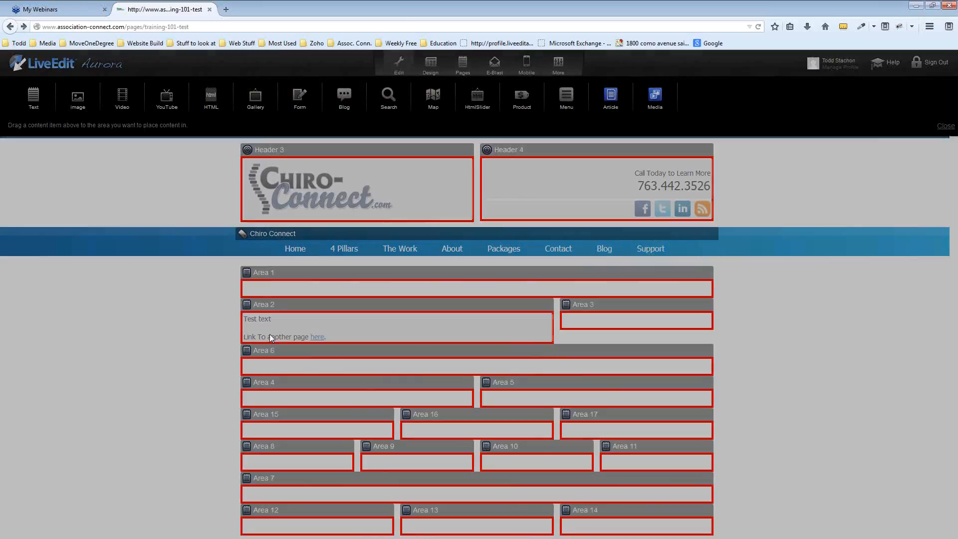
Remove the existing about-us link from the word here in Area 2
{"action": "left_click", "coordinate": [270, 338]}
{"action": "left_click_drag", "start_coordinate": [312, 164], "coordinate": [299, 163]}
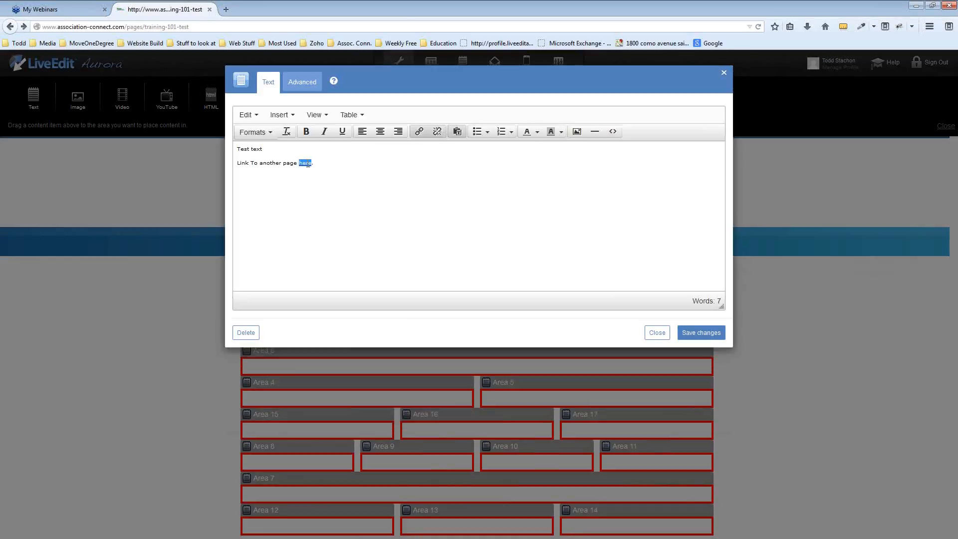
{"action": "left_click", "coordinate": [439, 134]}
{"action": "left_click", "coordinate": [378, 220]}
{"action": "double_click", "coordinate": [307, 163]}
{"action": "left_click", "coordinate": [419, 133]}
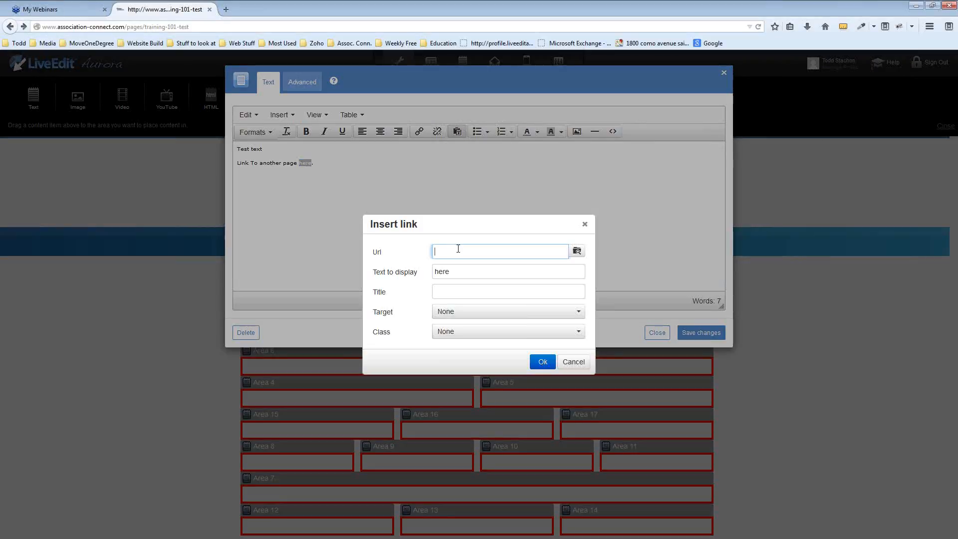
{"action": "type", "text": "www"}
{"action": "type", "text": "bar"}
{"action": "key", "text": "BackSpace"}
{"action": "key", "text": "BackSpace"}
{"action": "key", "text": "BackSpace"}
{"action": "type", "text": "barnesvillechiro.com"}
{"action": "key", "text": "ctrl+a"}
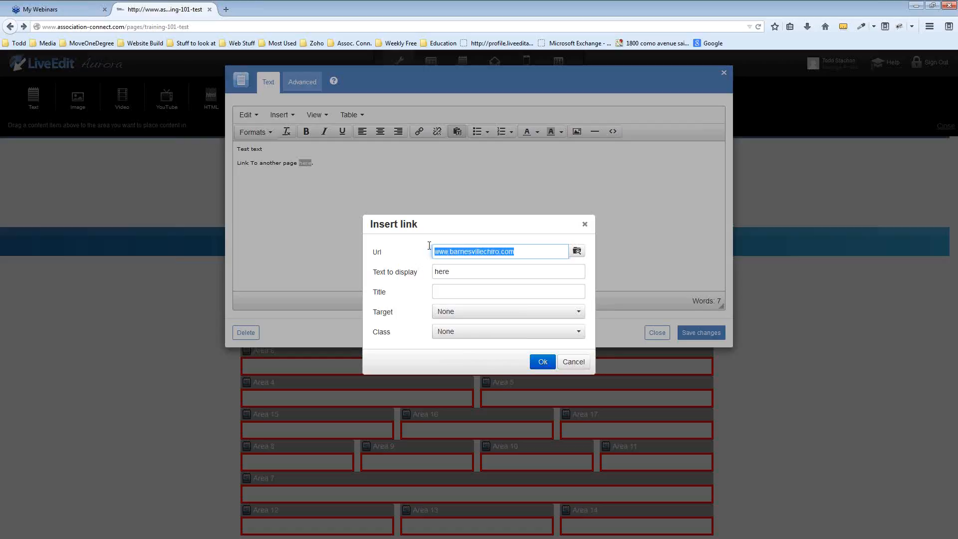
{"action": "left_click", "coordinate": [479, 259]}
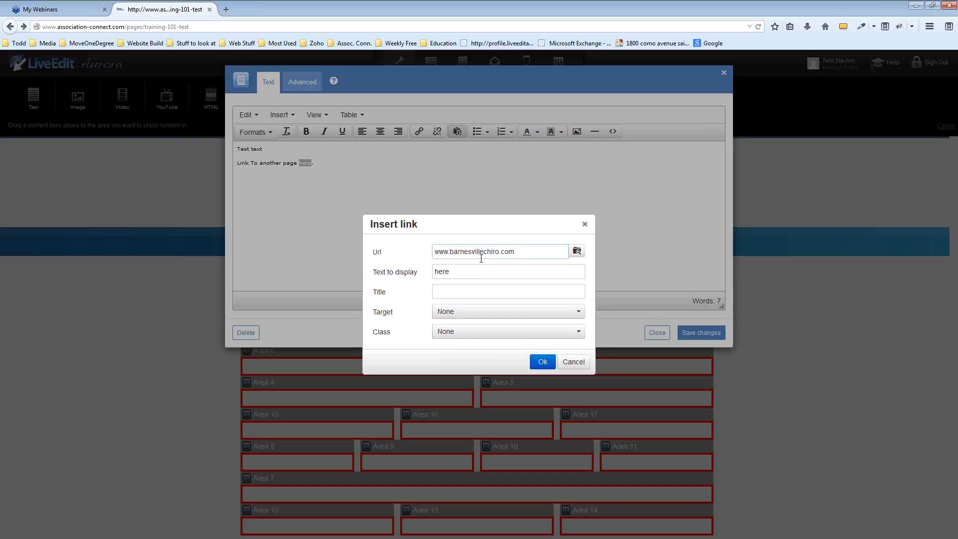
{"action": "left_click", "coordinate": [450, 314]}
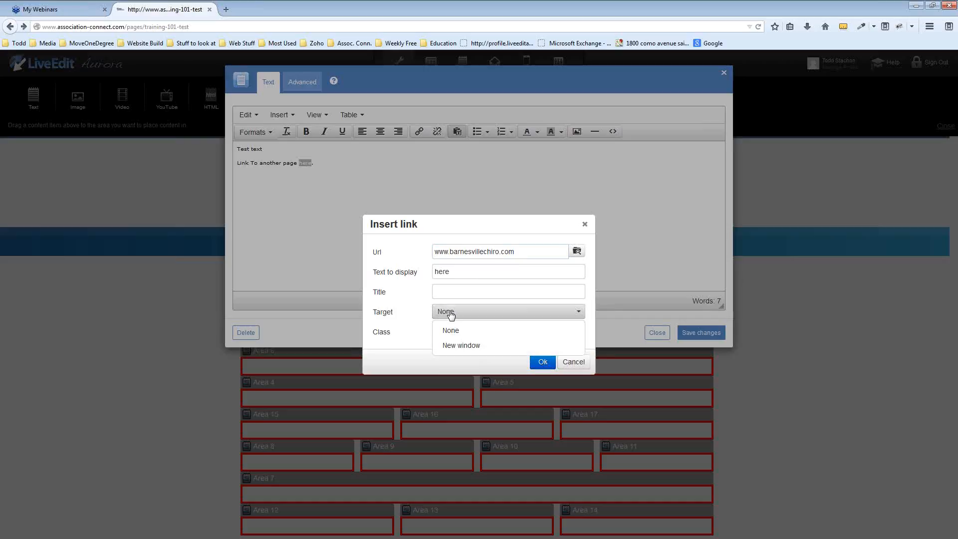
{"action": "left_click", "coordinate": [459, 345]}
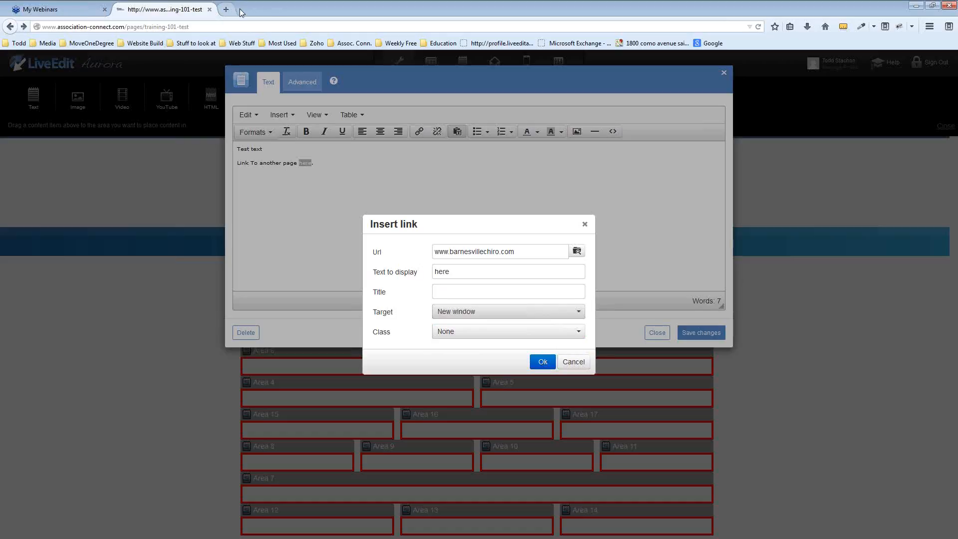
{"action": "left_click", "coordinate": [543, 364]}
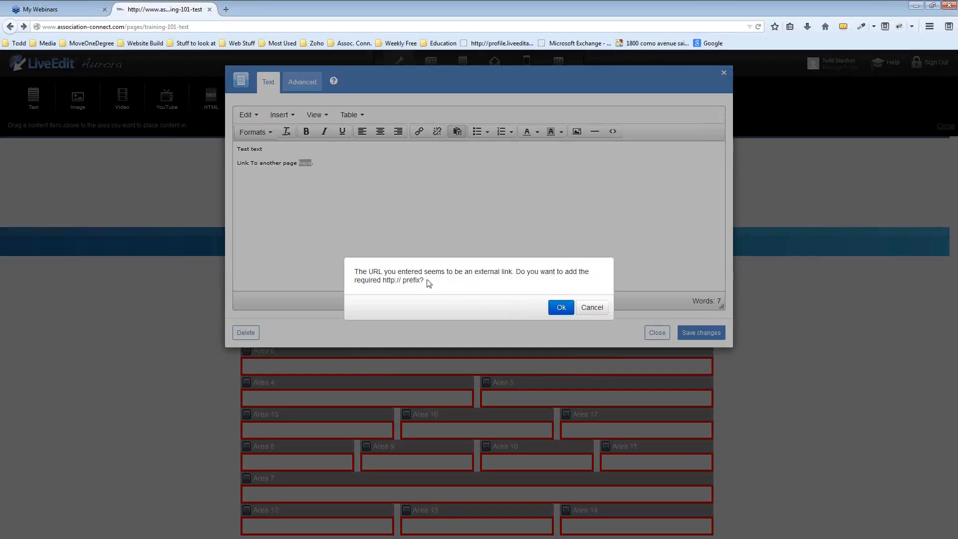
{"action": "left_click_drag", "start_coordinate": [401, 280], "coordinate": [382, 281]}
{"action": "left_click", "coordinate": [399, 288]}
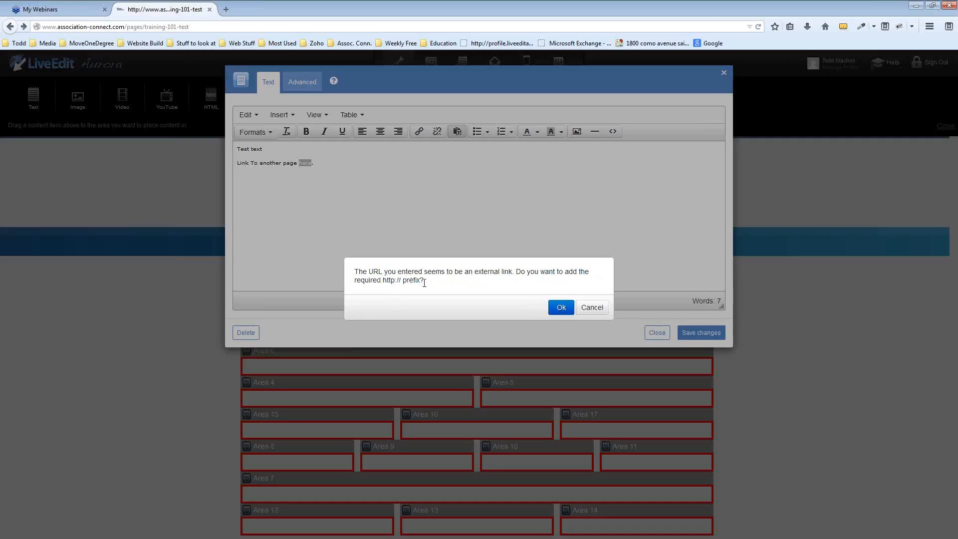
{"action": "left_click", "coordinate": [561, 308]}
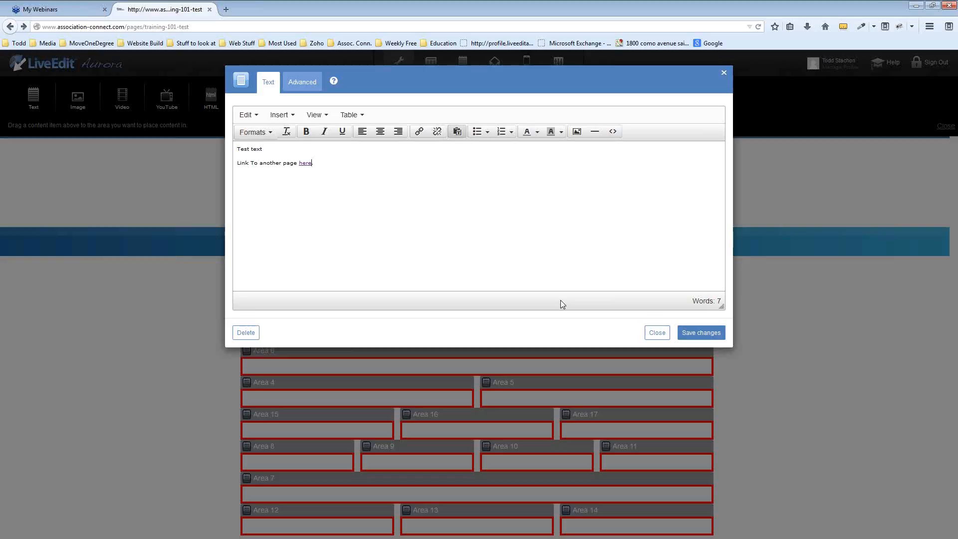
{"action": "left_click", "coordinate": [702, 333]}
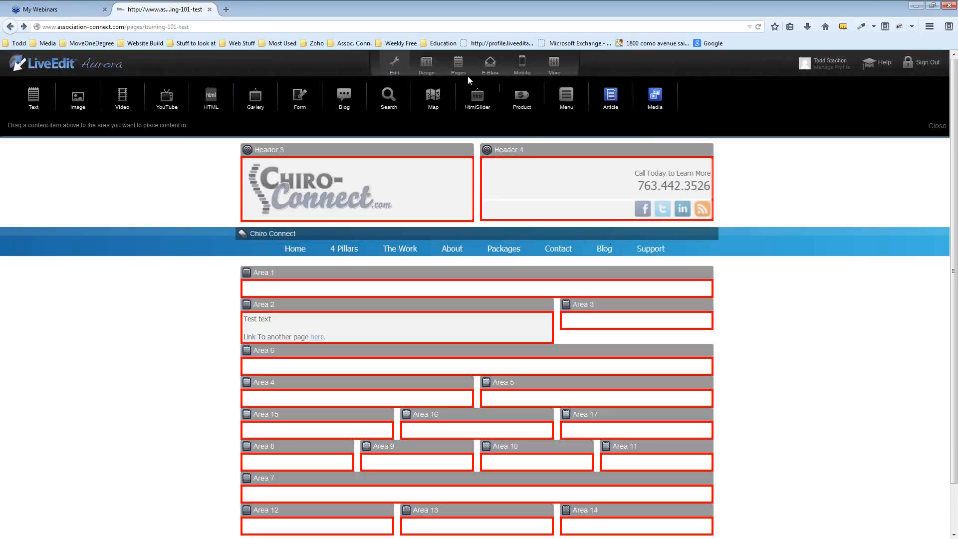
{"action": "left_click", "coordinate": [398, 64]}
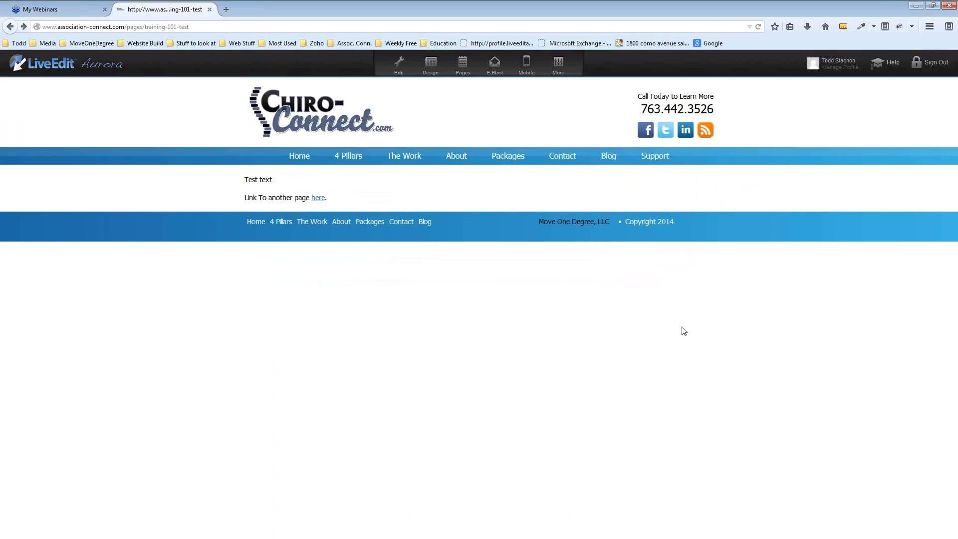
{"action": "left_click", "coordinate": [320, 198]}
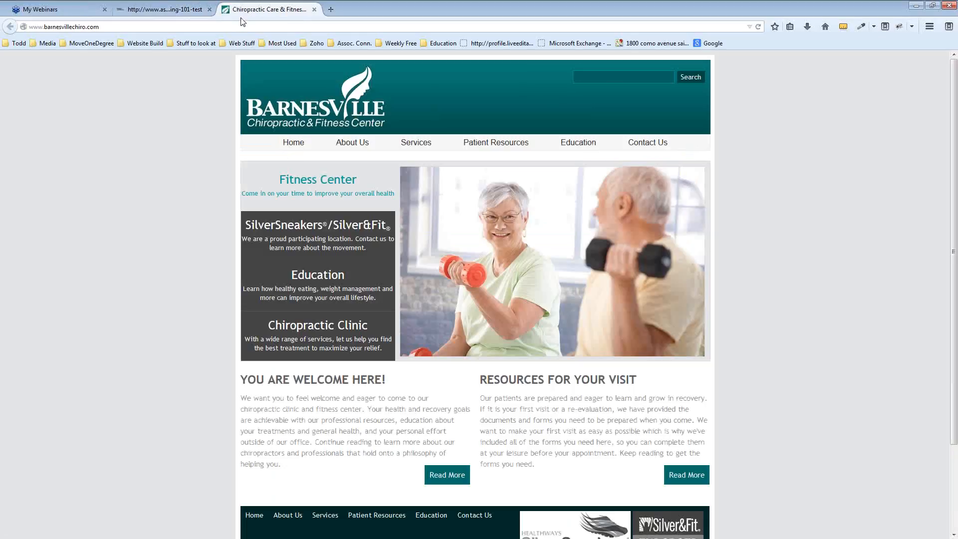
{"action": "left_click", "coordinate": [314, 10]}
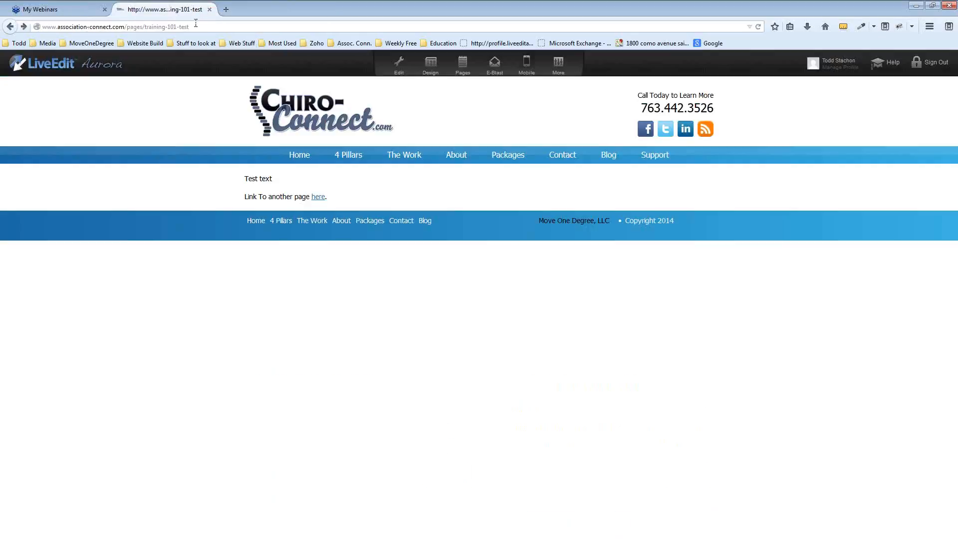
{"action": "left_click", "coordinate": [399, 64]}
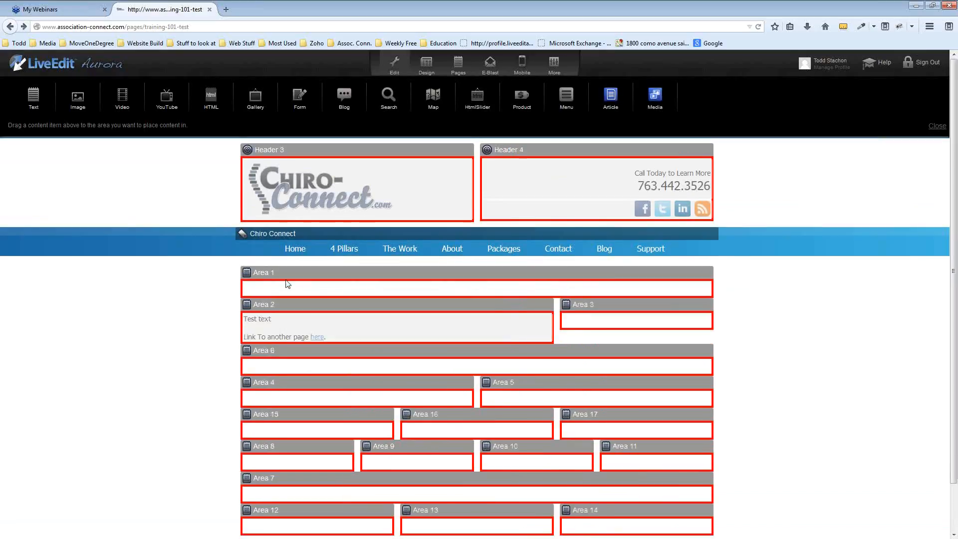
Unlink the word here, add an empty paragraph after that line, and save Area 2
{"action": "left_click", "coordinate": [287, 325]}
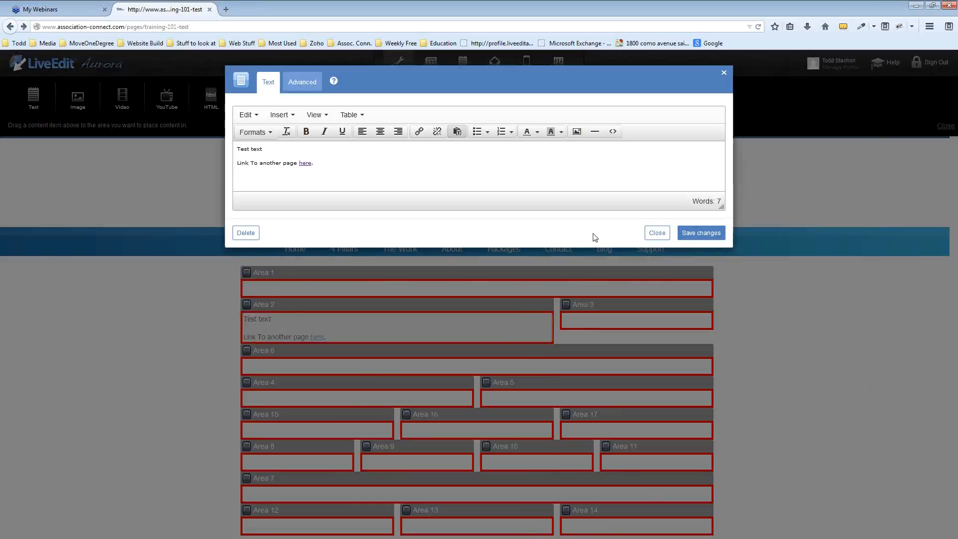
{"action": "double_click", "coordinate": [304, 163]}
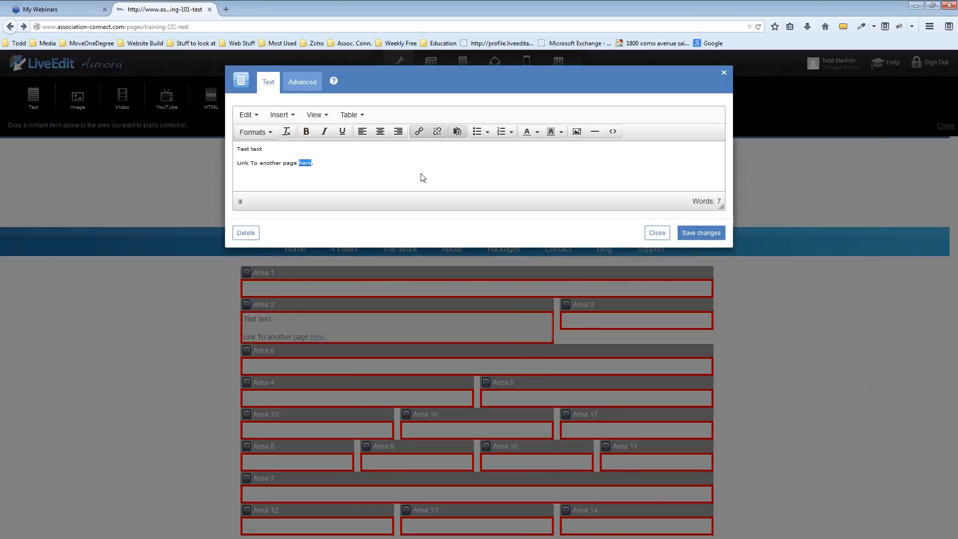
{"action": "left_click", "coordinate": [439, 133]}
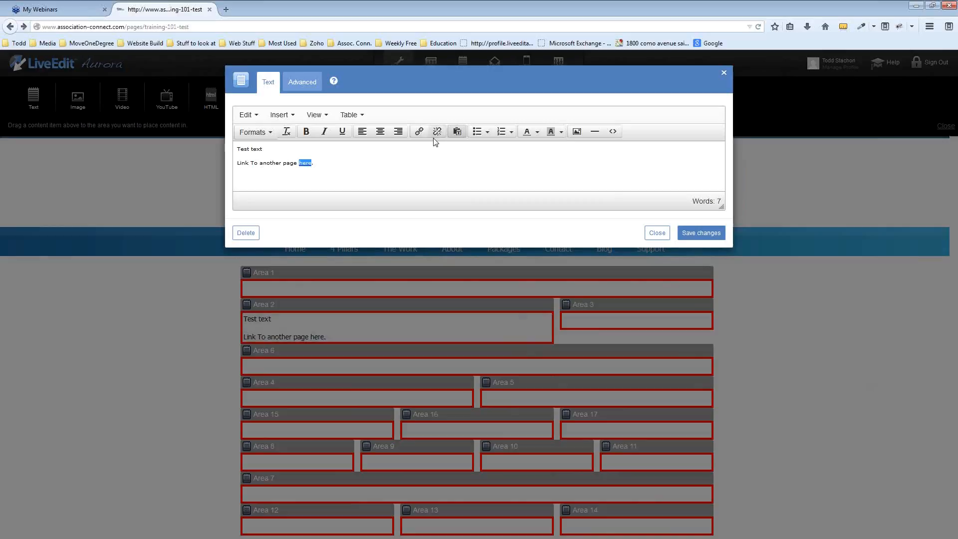
{"action": "left_click", "coordinate": [322, 163]}
{"action": "key", "text": "Return"}
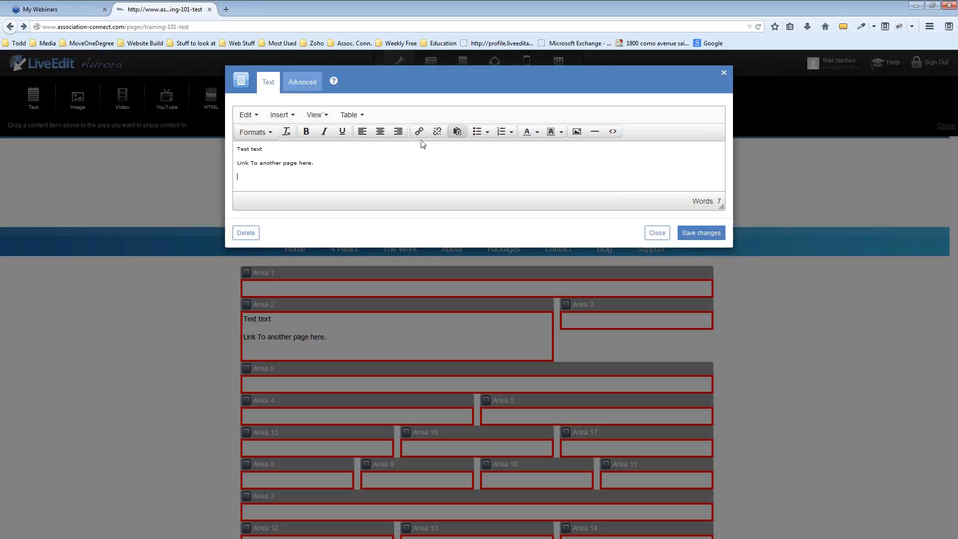
{"action": "left_click", "coordinate": [715, 240]}
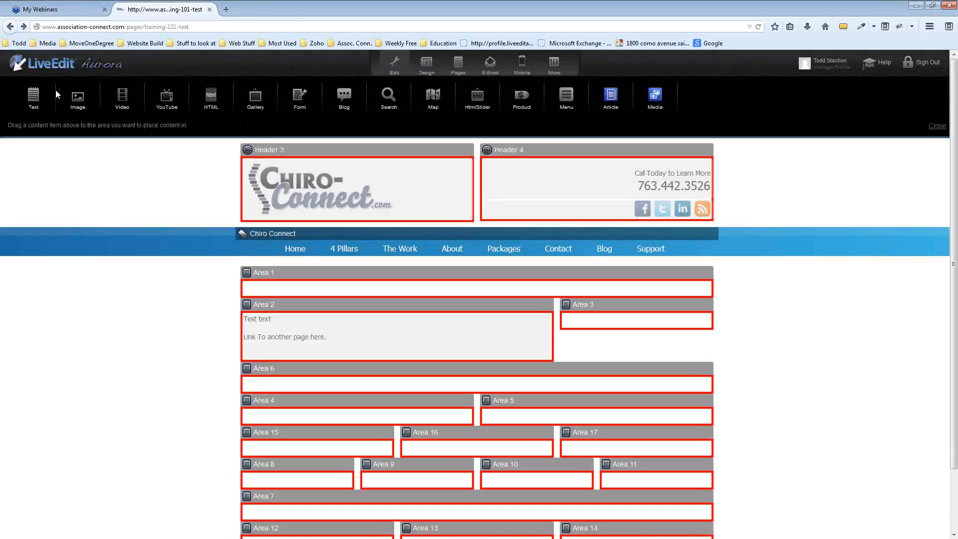
Drop an Image block into Area 3 and pick the Hand on mouse photo from the library
{"action": "left_click_drag", "start_coordinate": [78, 102], "coordinate": [623, 332]}
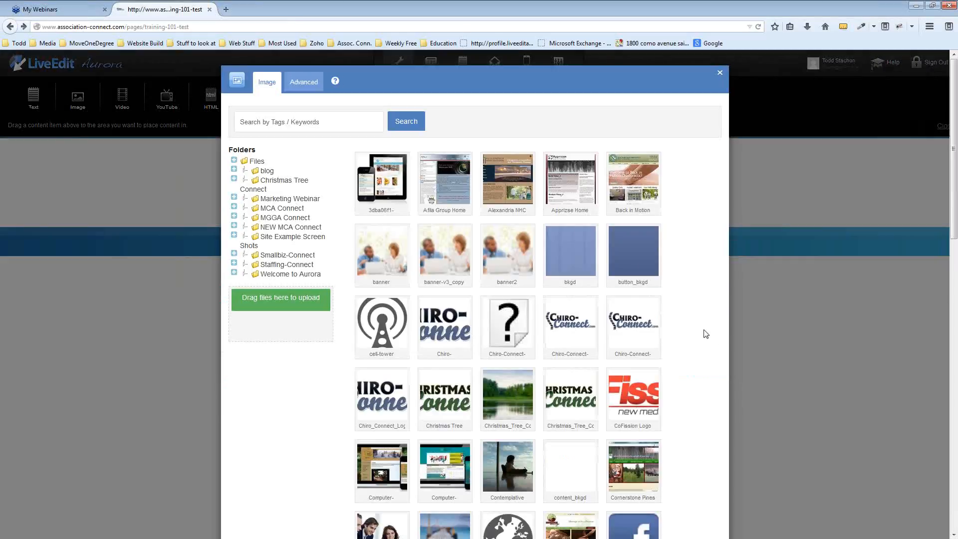
{"action": "scroll", "coordinate": [689, 213], "scroll_direction": "down", "scroll_amount": 2}
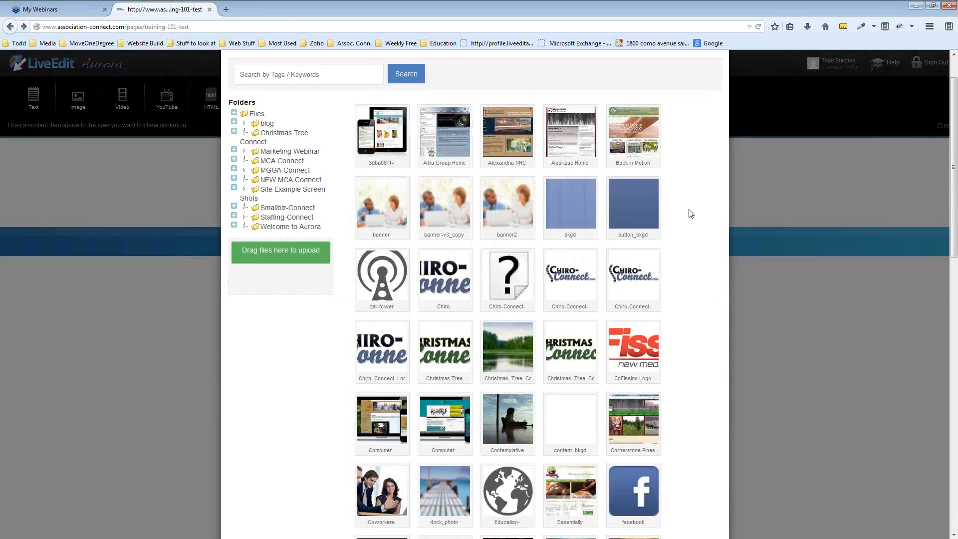
{"action": "scroll", "coordinate": [690, 213], "scroll_direction": "down", "scroll_amount": 8}
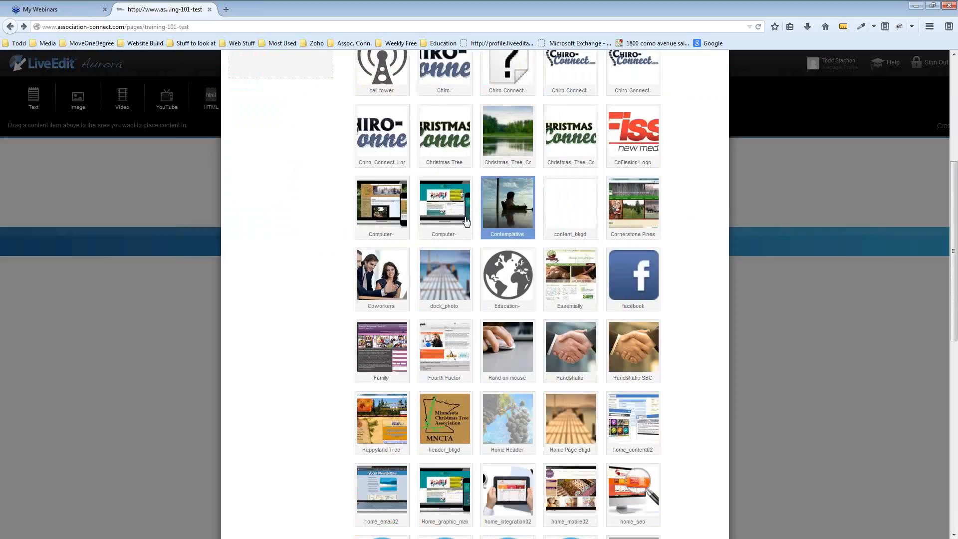
{"action": "scroll", "coordinate": [297, 402], "scroll_direction": "down", "scroll_amount": 2}
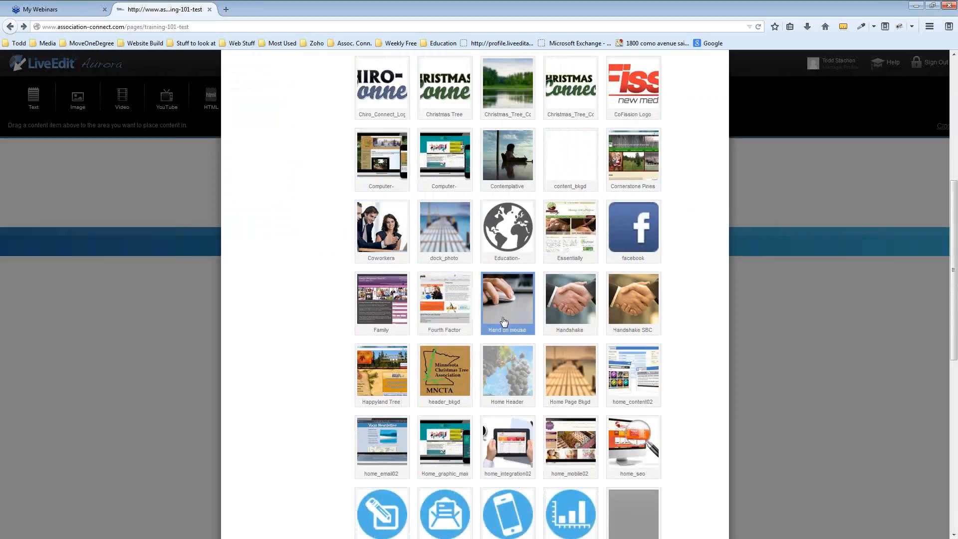
{"action": "left_click", "coordinate": [506, 298]}
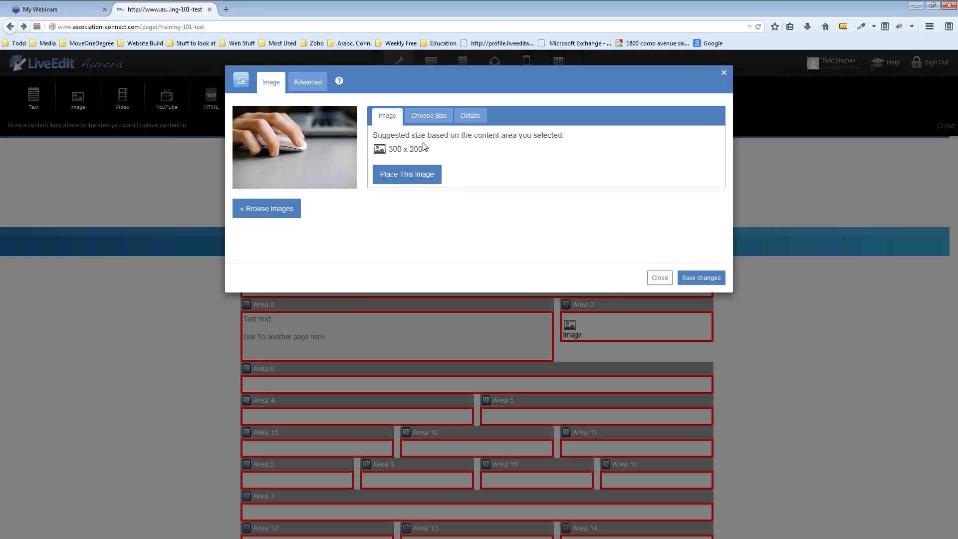
{"action": "left_click", "coordinate": [308, 83]}
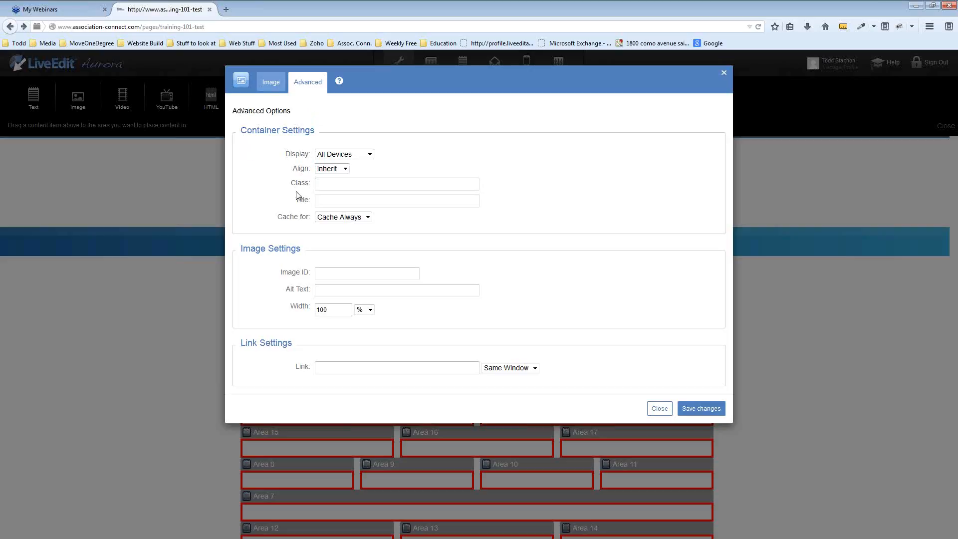
{"action": "left_click", "coordinate": [355, 369]}
{"action": "type", "text": "/pages/about-us"}
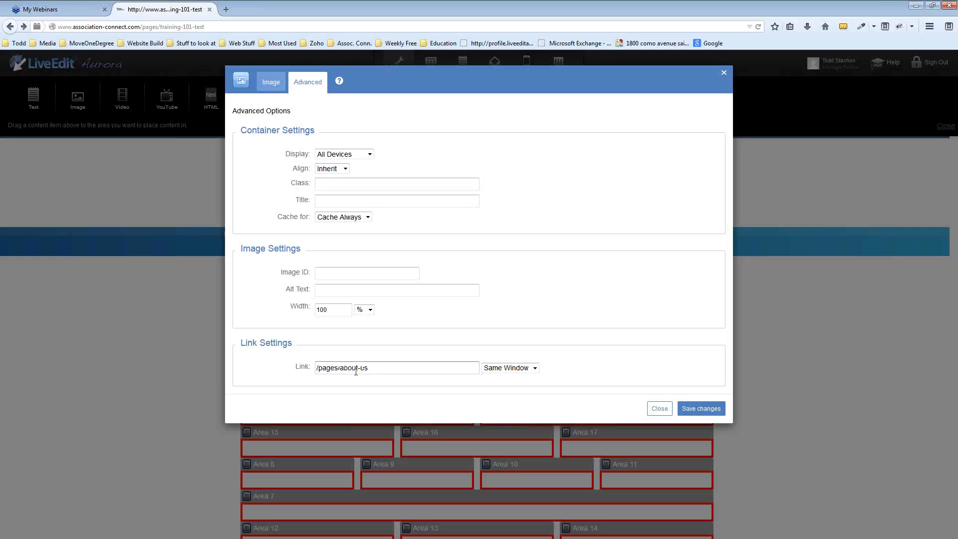
{"action": "left_click_drag", "start_coordinate": [378, 367], "coordinate": [315, 365]}
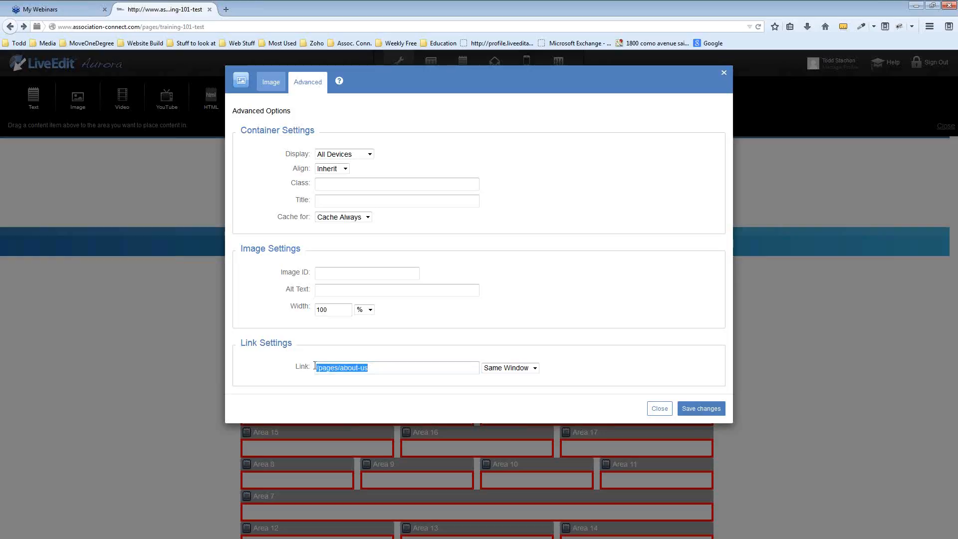
{"action": "type", "text": "www.barnesvillechir"}
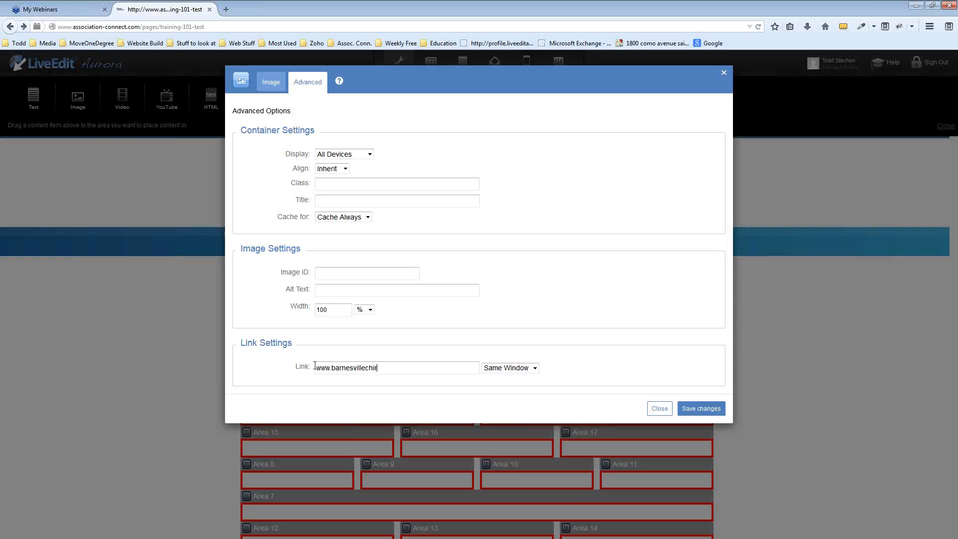
{"action": "type", "text": "o.com"}
{"action": "left_click", "coordinate": [534, 368]}
{"action": "left_click", "coordinate": [508, 388]}
{"action": "left_click", "coordinate": [533, 368]}
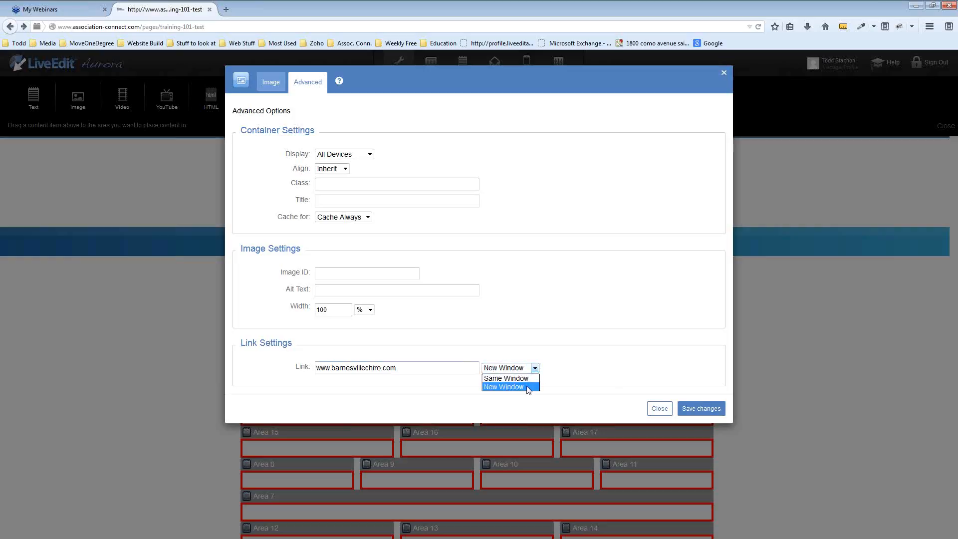
{"action": "left_click", "coordinate": [506, 387]}
{"action": "left_click", "coordinate": [705, 409]}
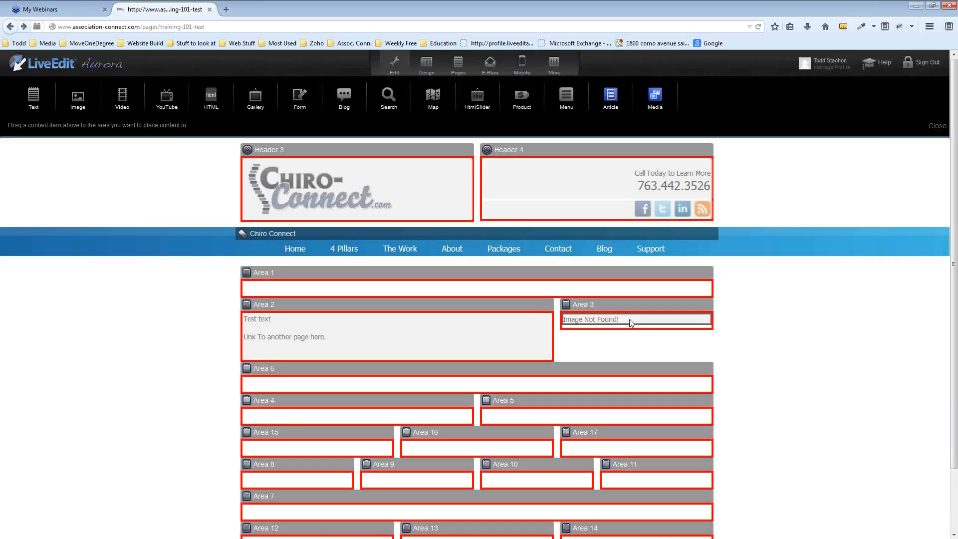
Reselect the Hand on mouse photo for Area 3 and place it so it displays
{"action": "left_click", "coordinate": [641, 318]}
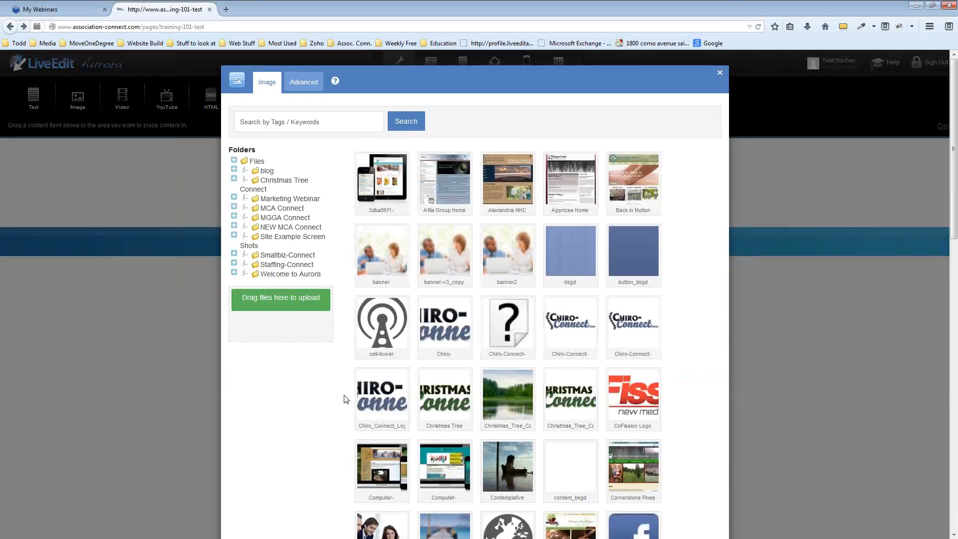
{"action": "scroll", "coordinate": [628, 327], "scroll_direction": "down", "scroll_amount": 3}
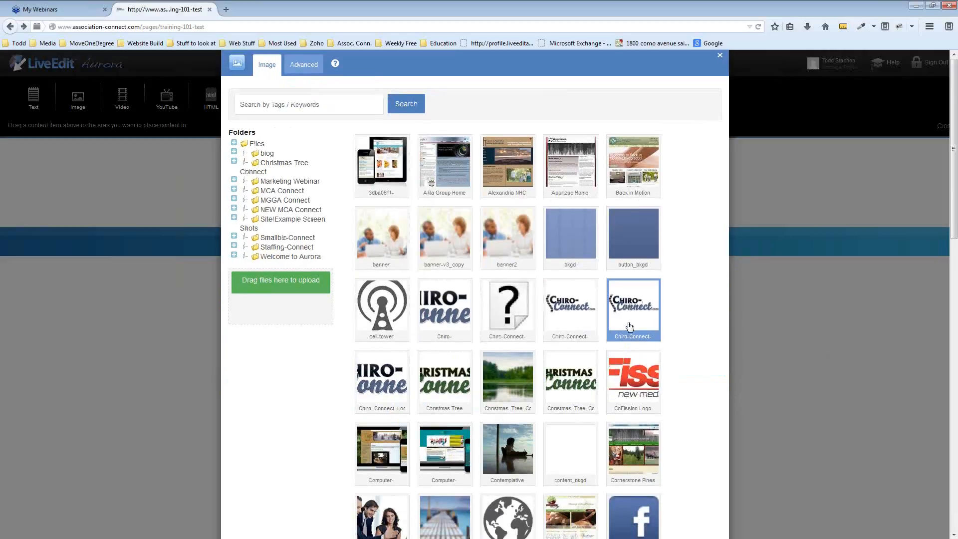
{"action": "scroll", "coordinate": [628, 327], "scroll_direction": "down", "scroll_amount": 4}
{"action": "left_click", "coordinate": [513, 394]}
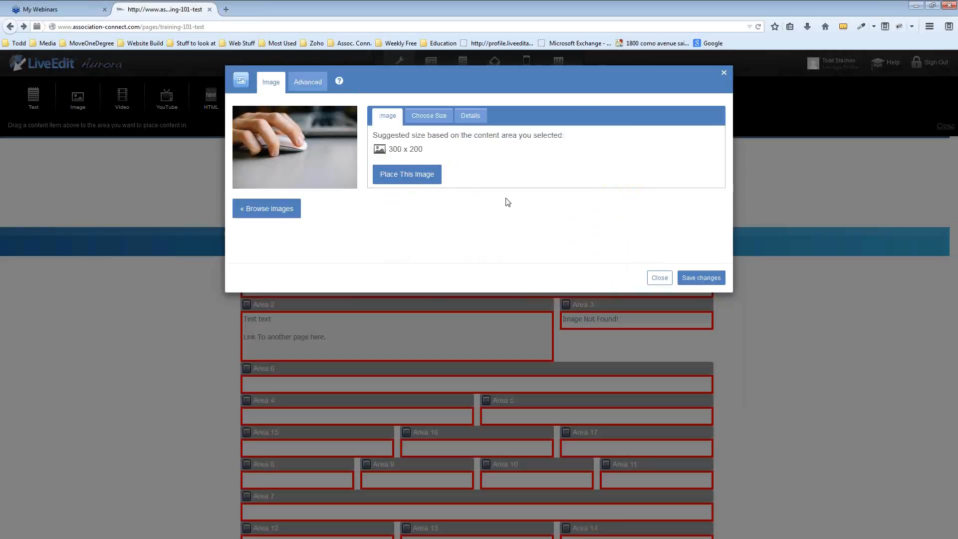
{"action": "left_click", "coordinate": [413, 175]}
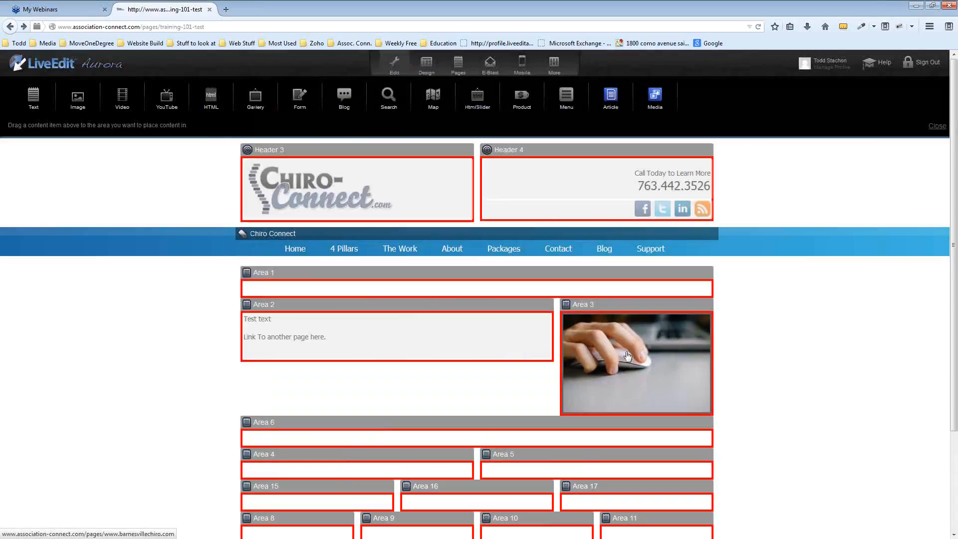
Preview the page, test the image link to Page Not Found, close that tab, and resume editing
{"action": "left_click", "coordinate": [937, 125]}
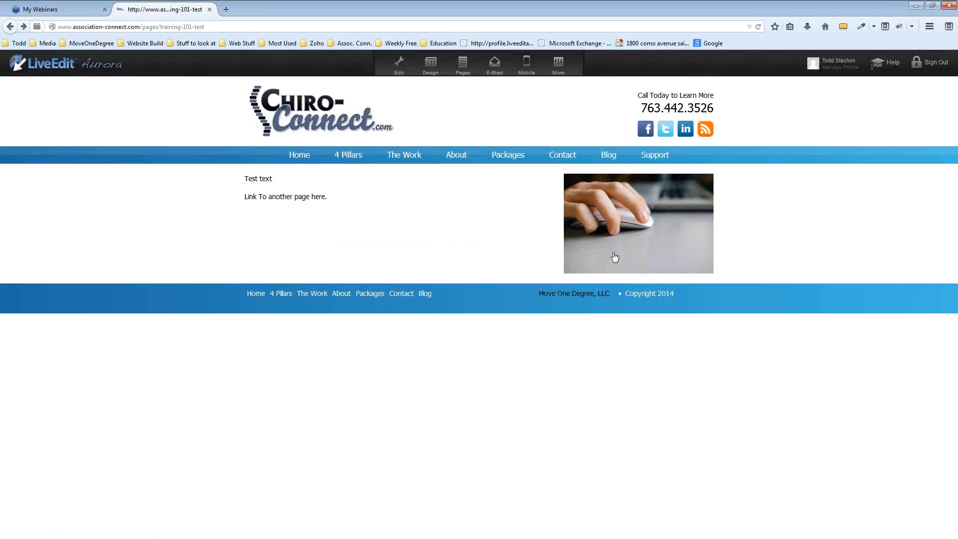
{"action": "left_click", "coordinate": [637, 233]}
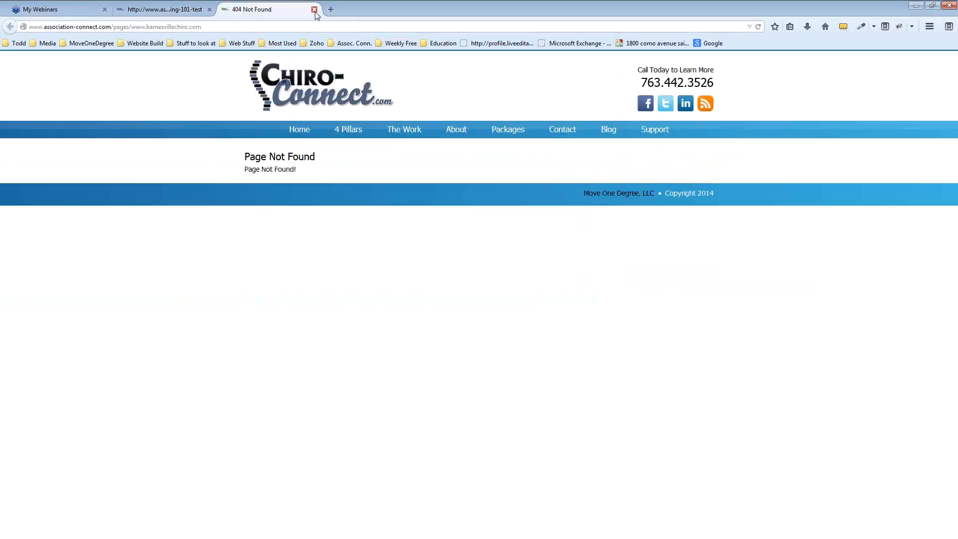
{"action": "left_click", "coordinate": [314, 10]}
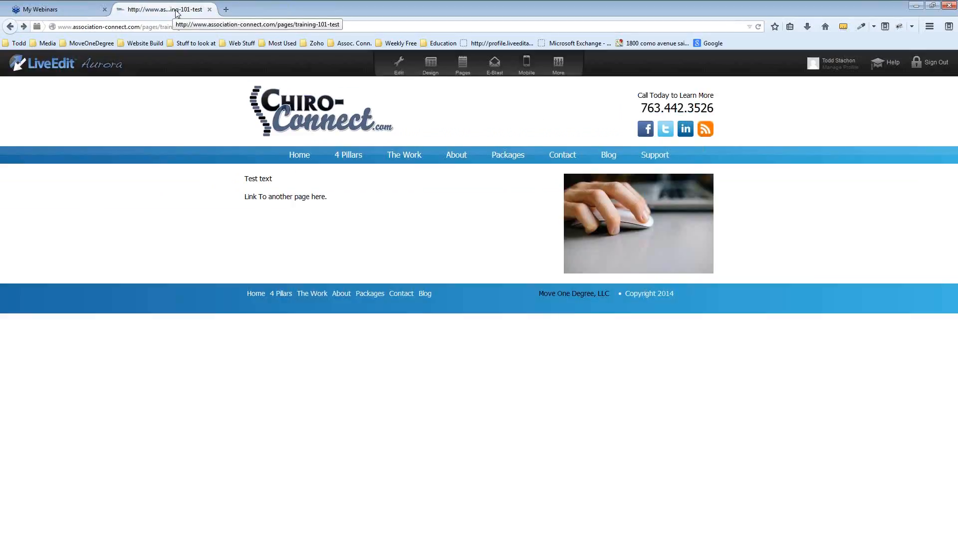
{"action": "left_click", "coordinate": [400, 57]}
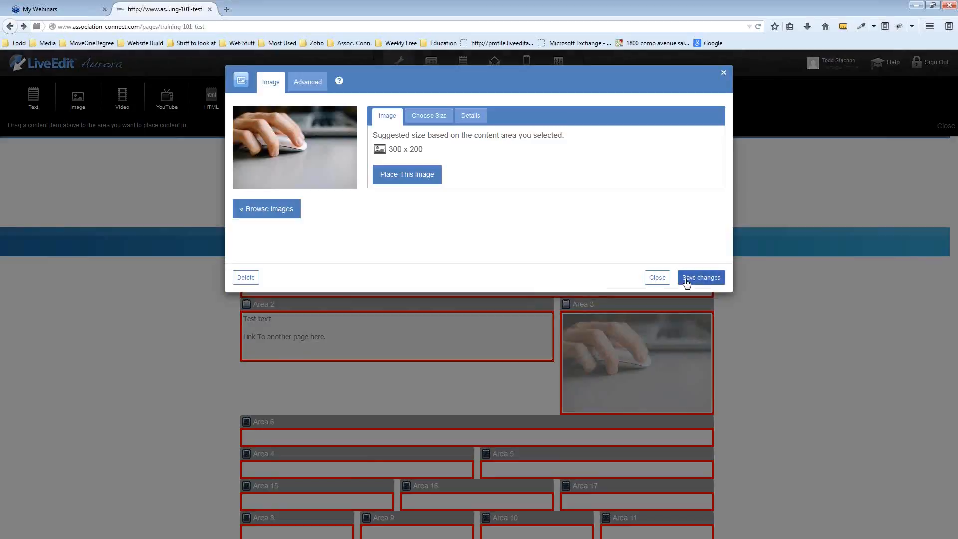
{"action": "left_click", "coordinate": [657, 279]}
Drag the photo and text blocks between areas until text is in Area 1, photo in Area 2
{"action": "scroll", "coordinate": [806, 291], "scroll_direction": "down", "scroll_amount": 3}
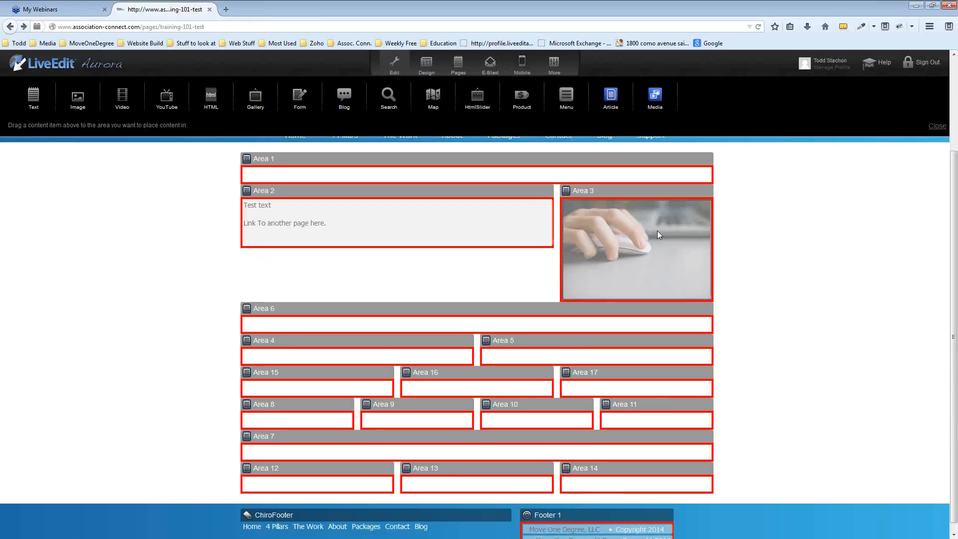
{"action": "scroll", "coordinate": [812, 269], "scroll_direction": "up", "scroll_amount": 2}
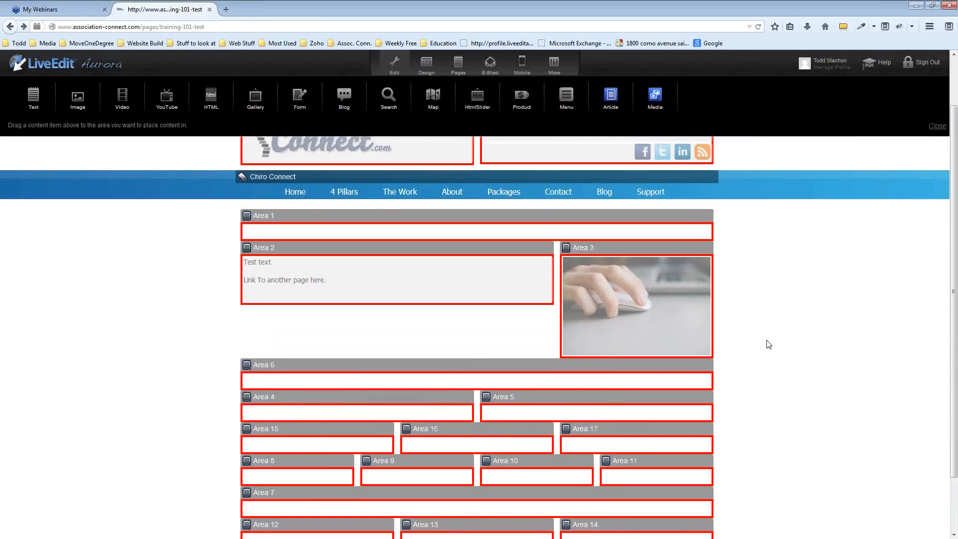
{"action": "left_click_drag", "start_coordinate": [644, 306], "coordinate": [307, 273]}
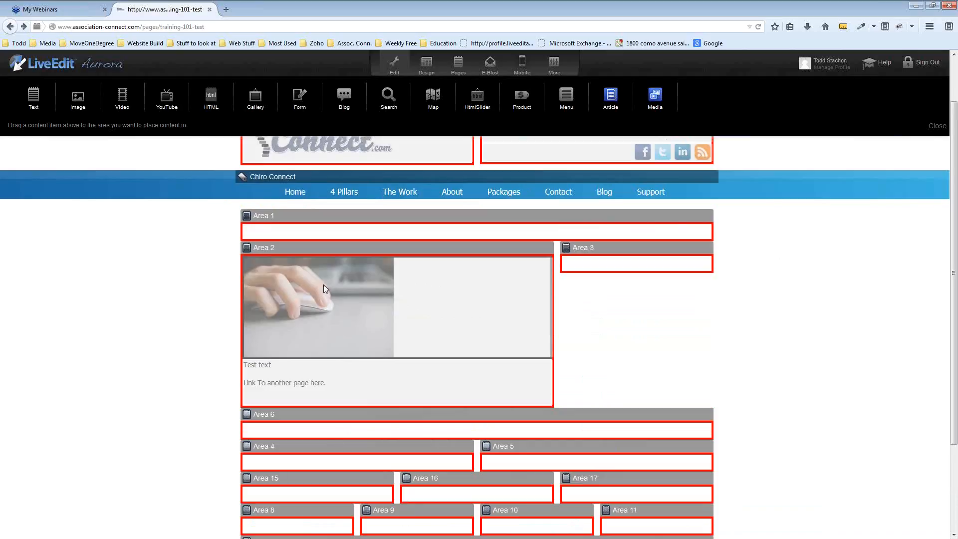
{"action": "left_click_drag", "start_coordinate": [449, 297], "coordinate": [535, 244]}
{"action": "left_click_drag", "start_coordinate": [369, 317], "coordinate": [368, 237]}
{"action": "scroll", "coordinate": [496, 316], "scroll_direction": "down", "scroll_amount": 4}
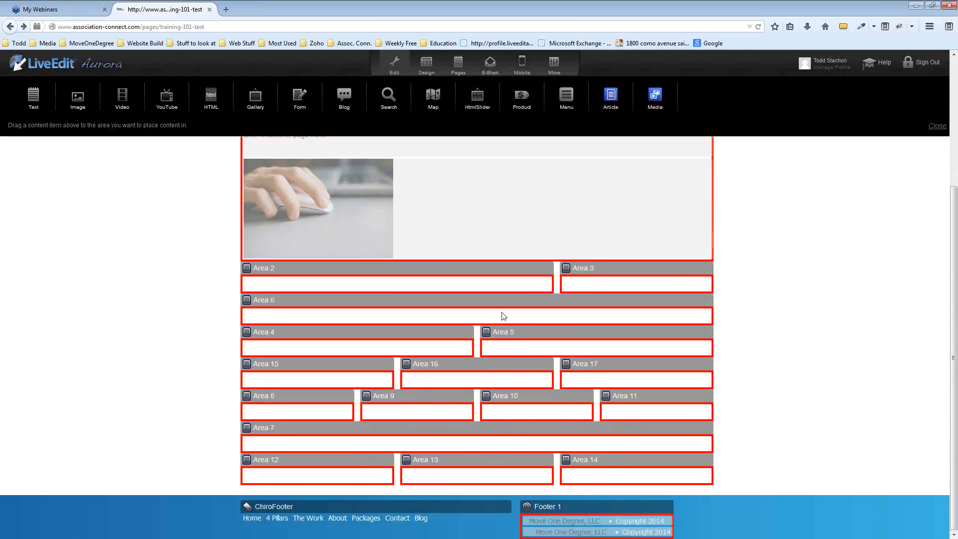
{"action": "left_click_drag", "start_coordinate": [513, 223], "coordinate": [284, 276]}
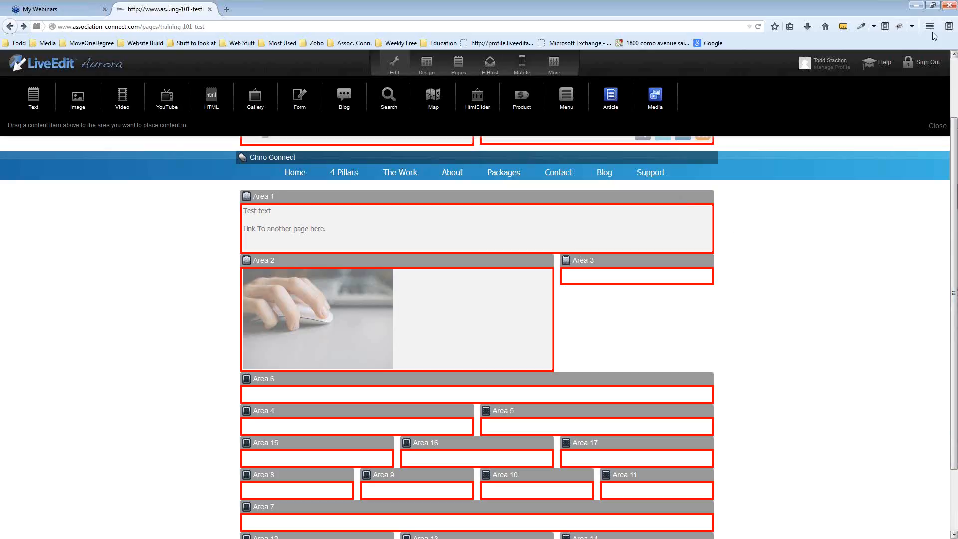
Open youtube.com in a new tab, play Delta's 80's In-Flight Safety Video, and pause it
{"action": "left_click", "coordinate": [226, 9]}
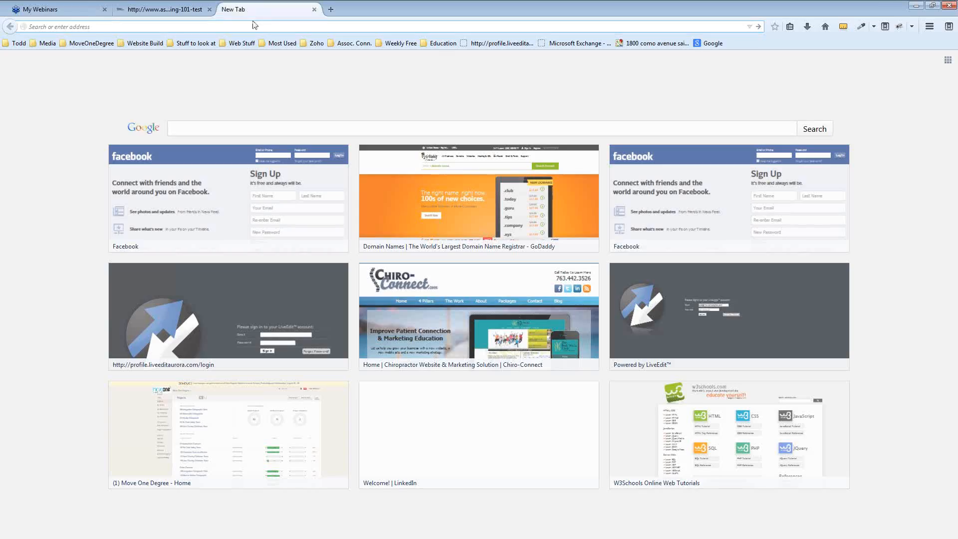
{"action": "type", "text": "youtube.com"}
{"action": "key", "text": "Return"}
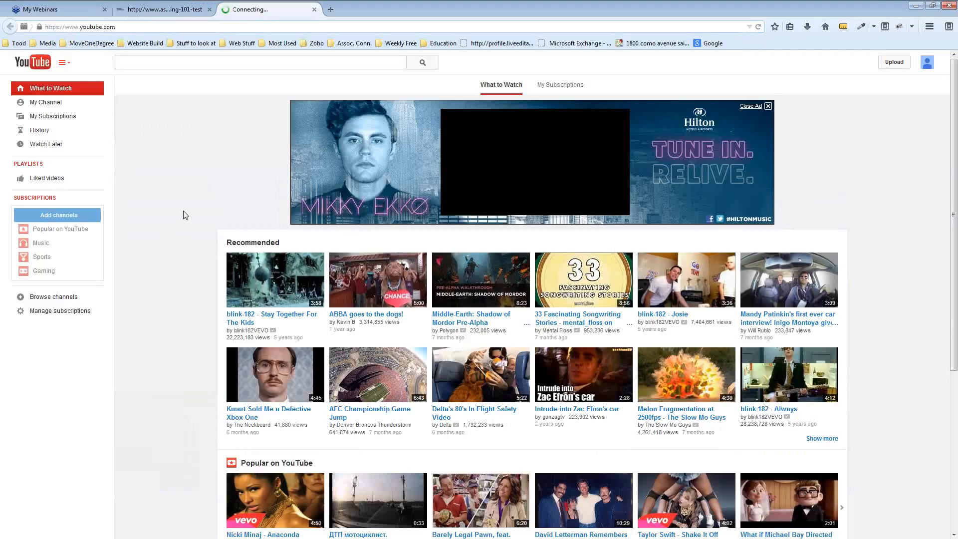
{"action": "scroll", "coordinate": [185, 214], "scroll_direction": "down", "scroll_amount": 3}
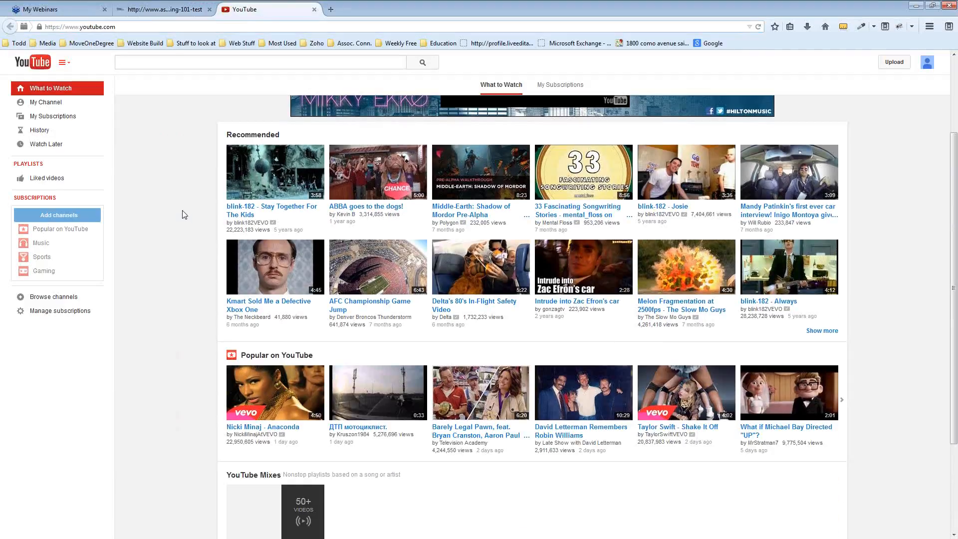
{"action": "left_click", "coordinate": [447, 300]}
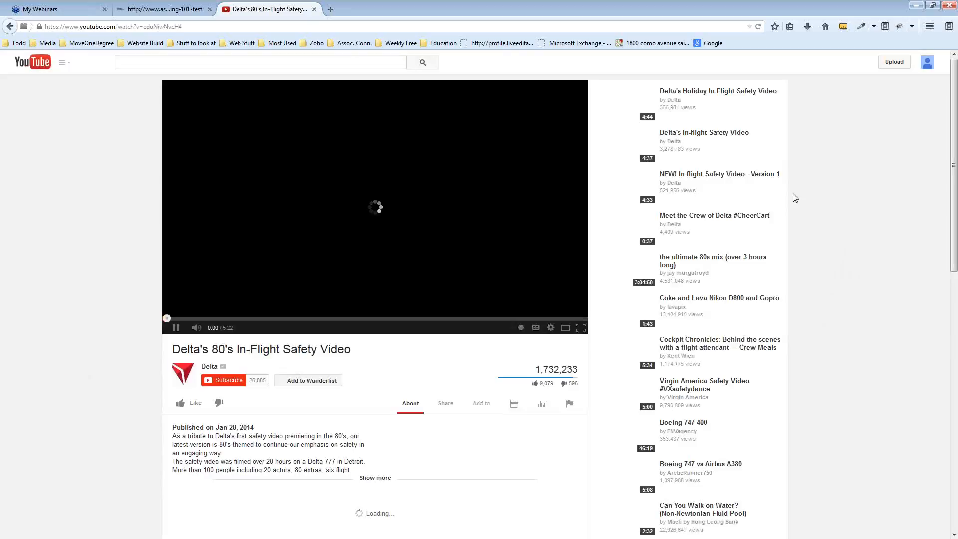
{"action": "mouse_move", "coordinate": [198, 334]}
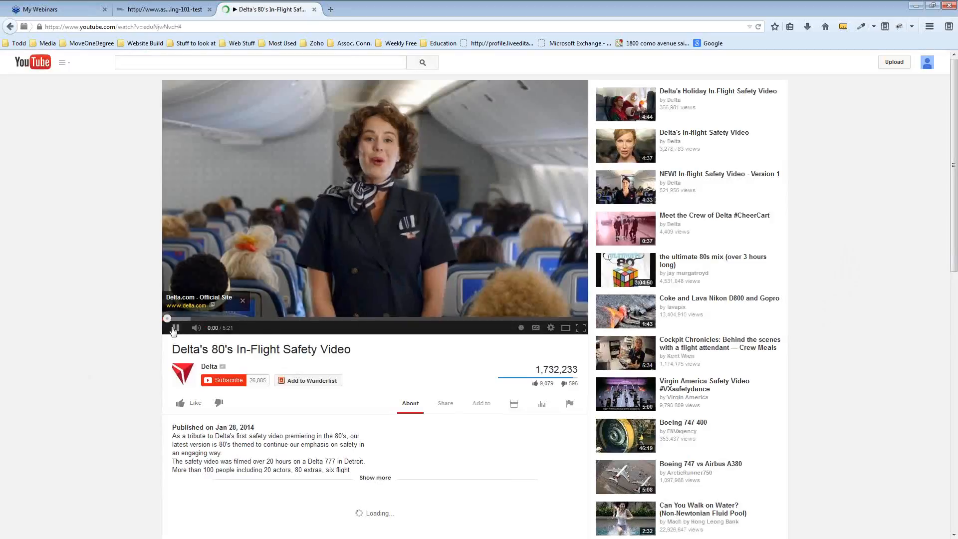
{"action": "left_click", "coordinate": [174, 328]}
Copy the video's youtu.be short share link and switch back to the LiveEdit tab
{"action": "scroll", "coordinate": [121, 289], "scroll_direction": "down", "scroll_amount": 2}
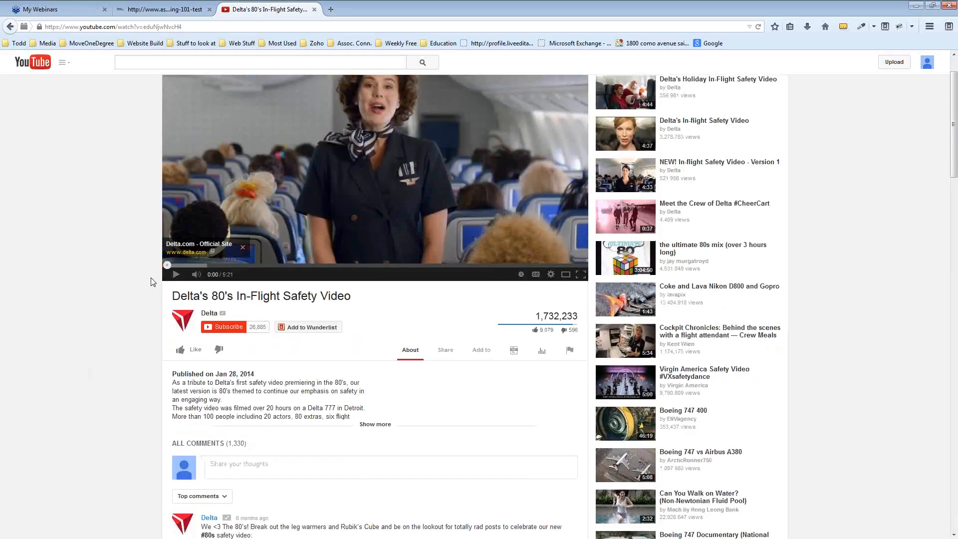
{"action": "scroll", "coordinate": [99, 317], "scroll_direction": "up", "scroll_amount": 2}
{"action": "scroll", "coordinate": [99, 321], "scroll_direction": "down", "scroll_amount": 2}
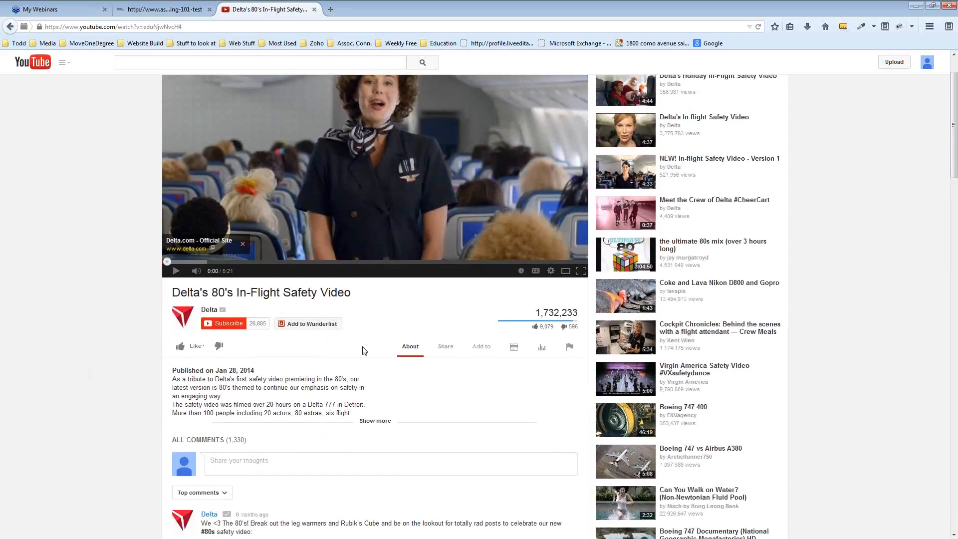
{"action": "scroll", "coordinate": [445, 295], "scroll_direction": "down", "scroll_amount": 2}
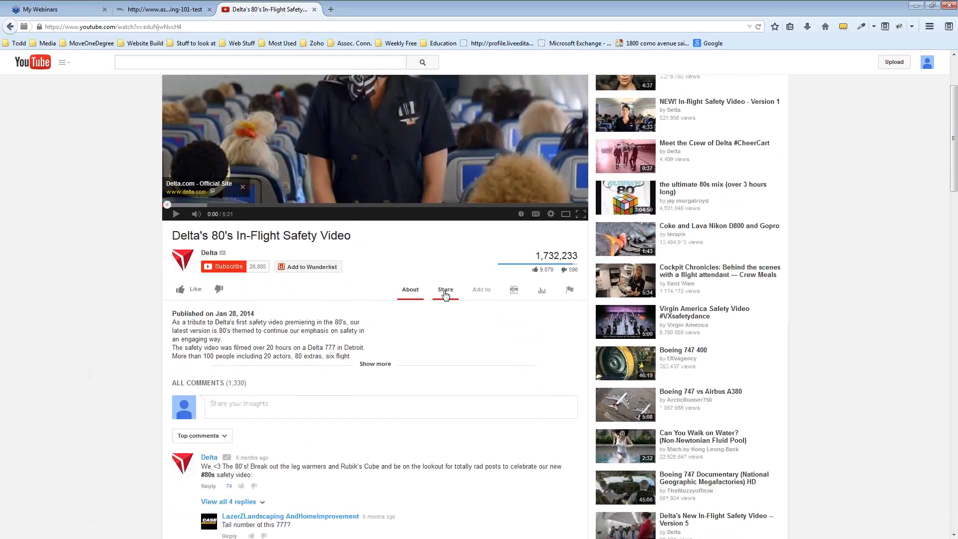
{"action": "left_click", "coordinate": [446, 294]}
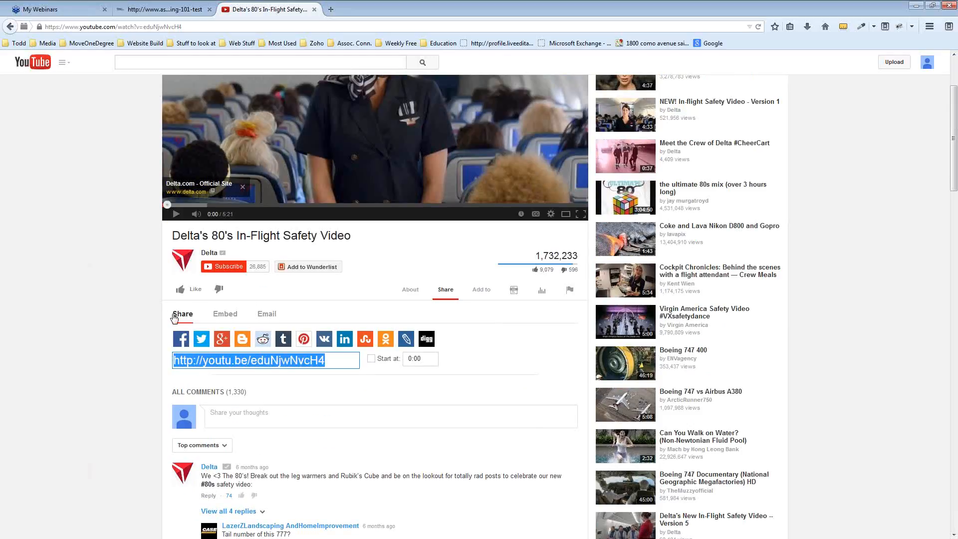
{"action": "left_click", "coordinate": [228, 315]}
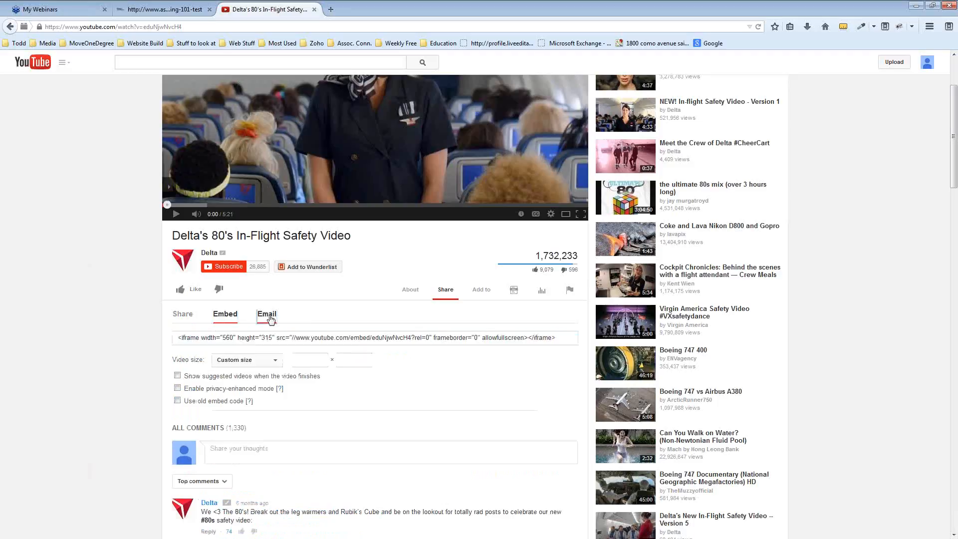
{"action": "left_click", "coordinate": [264, 317]}
{"action": "left_click", "coordinate": [181, 315]}
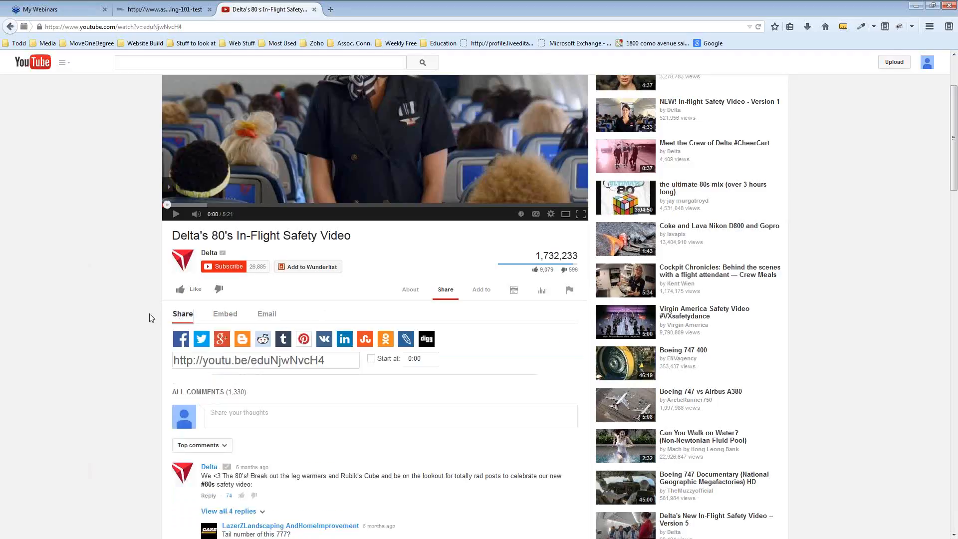
{"action": "left_click_drag", "start_coordinate": [327, 361], "coordinate": [171, 359]}
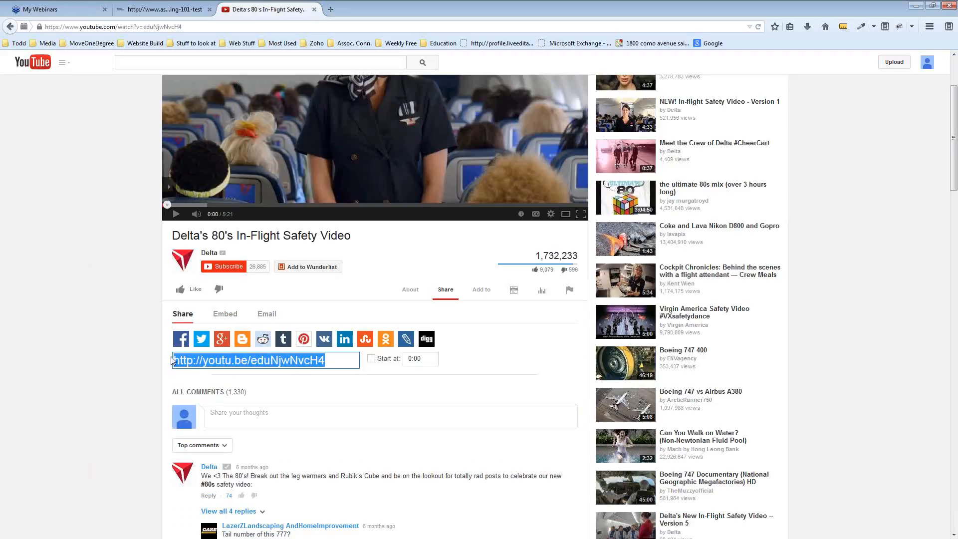
{"action": "right_click", "coordinate": [225, 352]}
{"action": "left_click", "coordinate": [249, 386]}
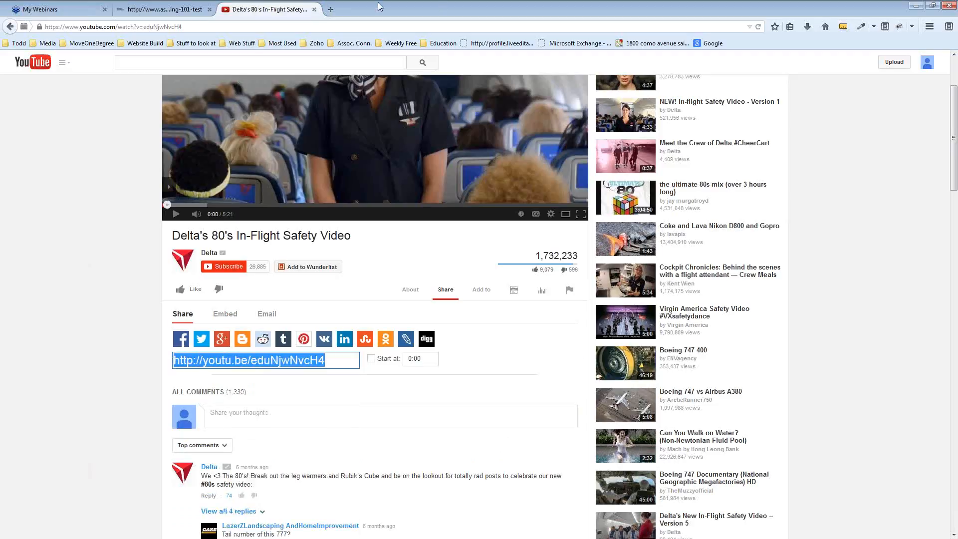
{"action": "left_click", "coordinate": [167, 11]}
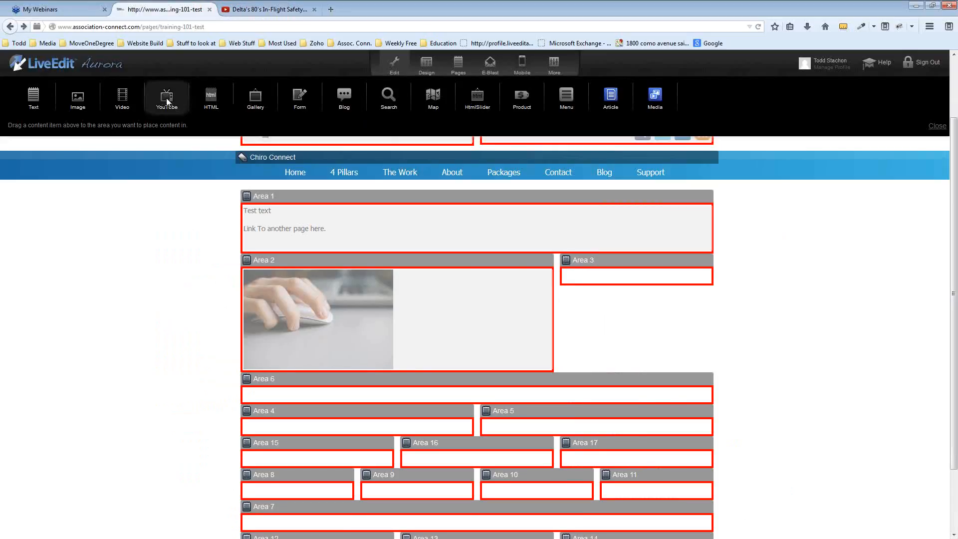
Add a YouTube block to Area 4 with the Delta safety video's short link and save it
{"action": "left_click_drag", "start_coordinate": [168, 105], "coordinate": [335, 427]}
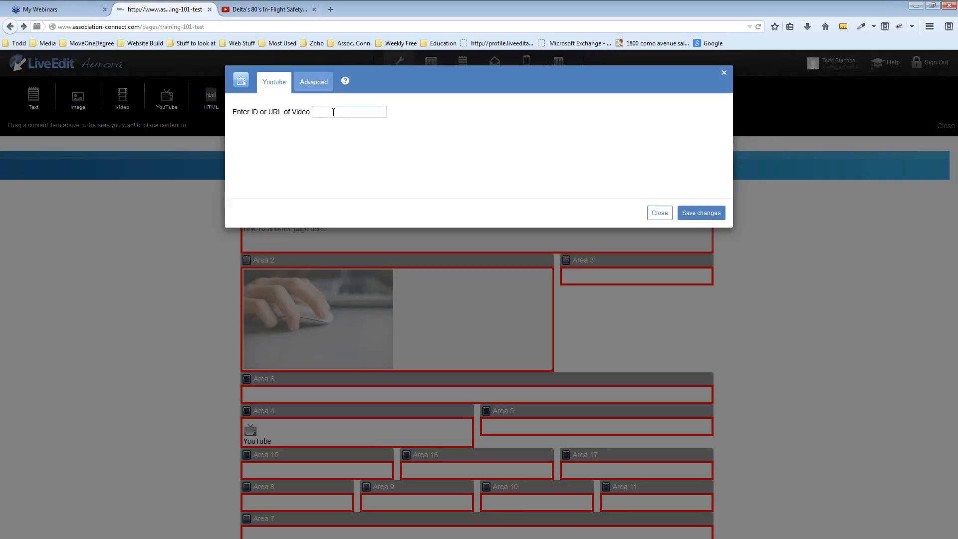
{"action": "type", "text": "youtu.be/eduNjwNvcH4"}
{"action": "left_click", "coordinate": [702, 215]}
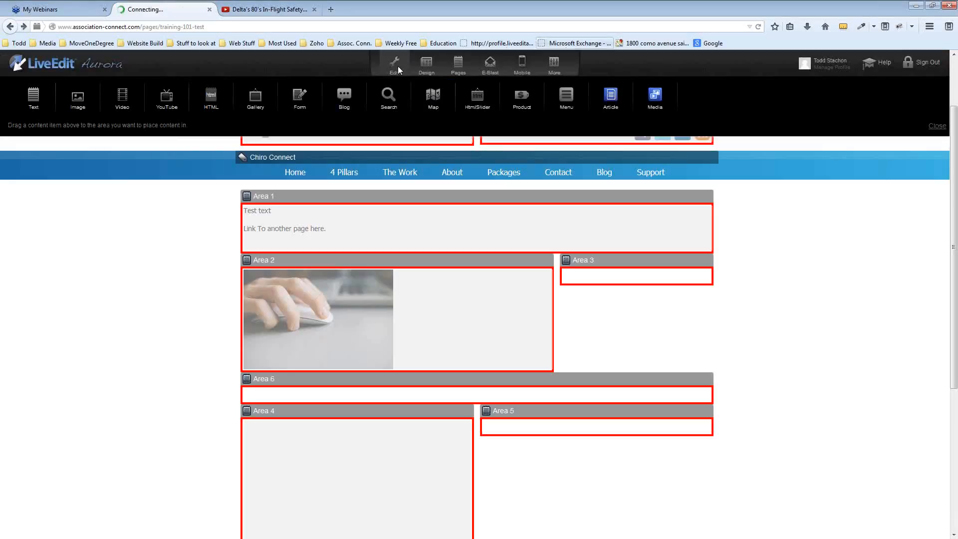
{"action": "scroll", "coordinate": [621, 357], "scroll_direction": "down", "scroll_amount": 2}
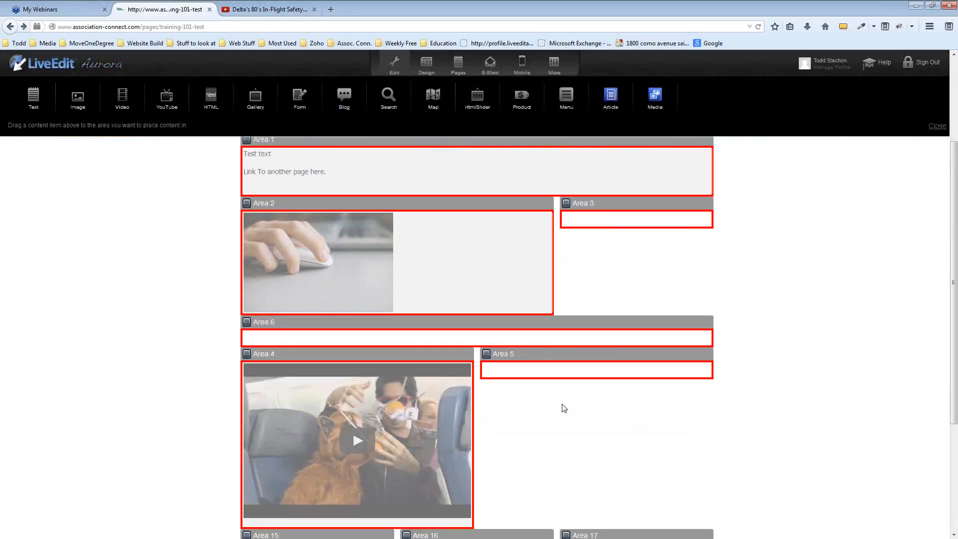
Preview the page and test the embedded video by playing and pausing it
{"action": "left_click", "coordinate": [389, 64]}
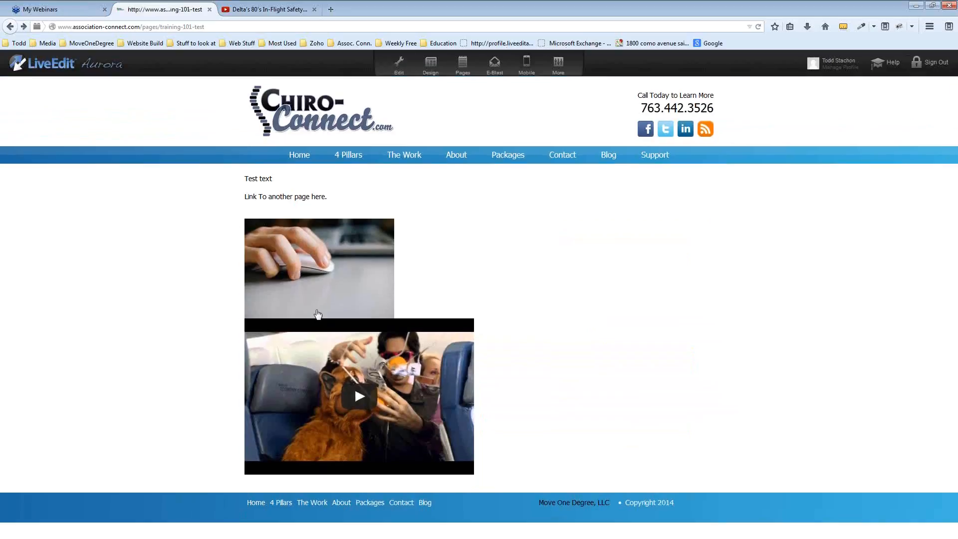
{"action": "left_click", "coordinate": [346, 405]}
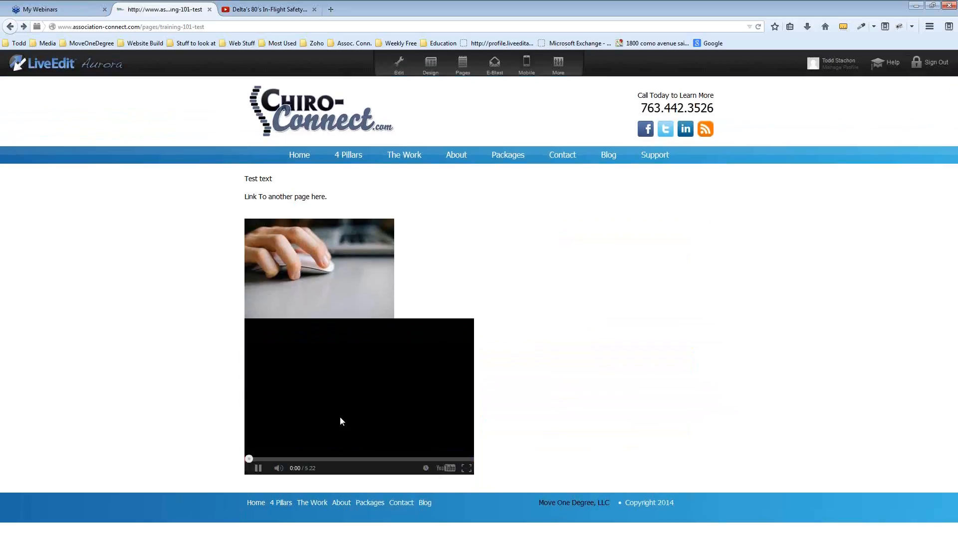
{"action": "left_click", "coordinate": [259, 469]}
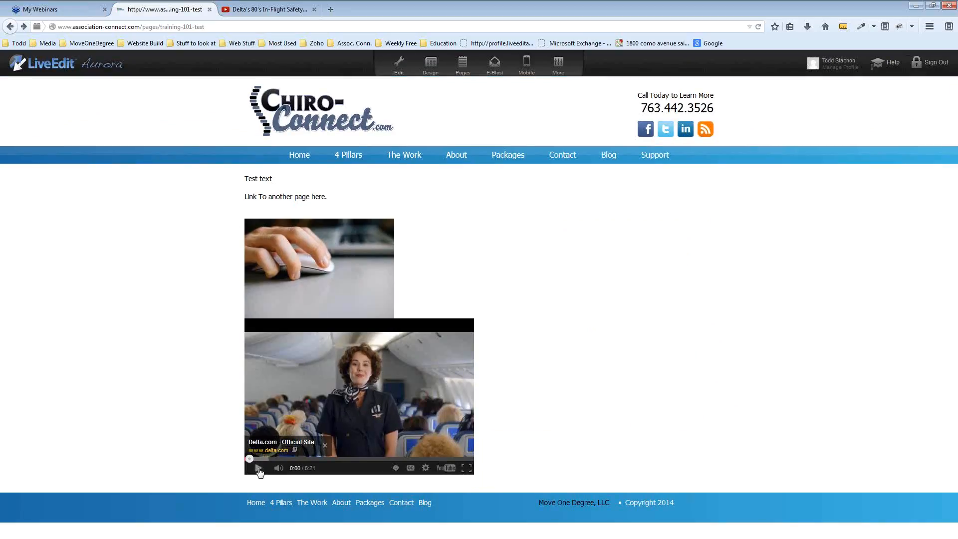
Back in edit mode, move the video block into Area 2 above the hand image
{"action": "left_click", "coordinate": [399, 65]}
{"action": "scroll", "coordinate": [848, 319], "scroll_direction": "down", "scroll_amount": 3}
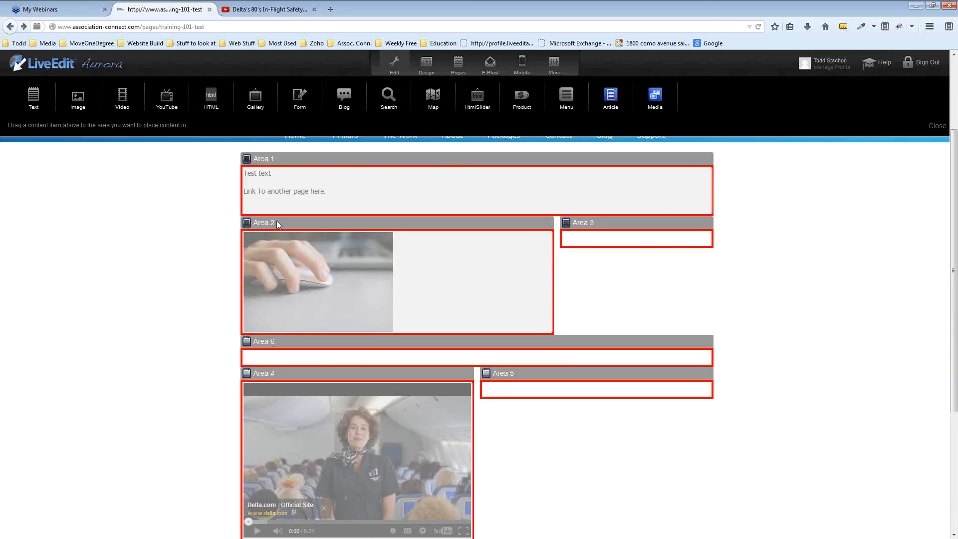
{"action": "left_click_drag", "start_coordinate": [430, 425], "coordinate": [391, 240]}
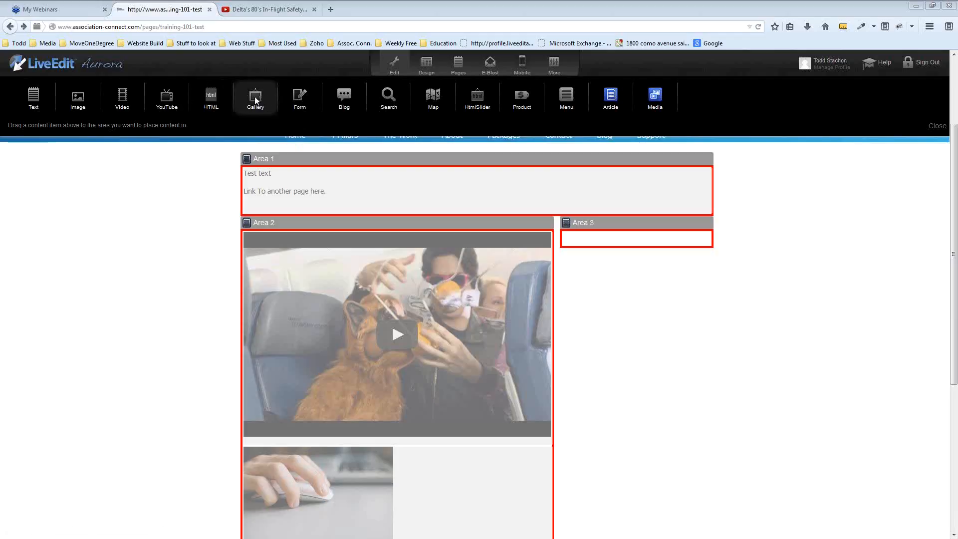
Add a Gallery block and browse the image folders until NEW MCA Connect/Signup Images is selected
{"action": "left_click_drag", "start_coordinate": [255, 99], "coordinate": [313, 246]}
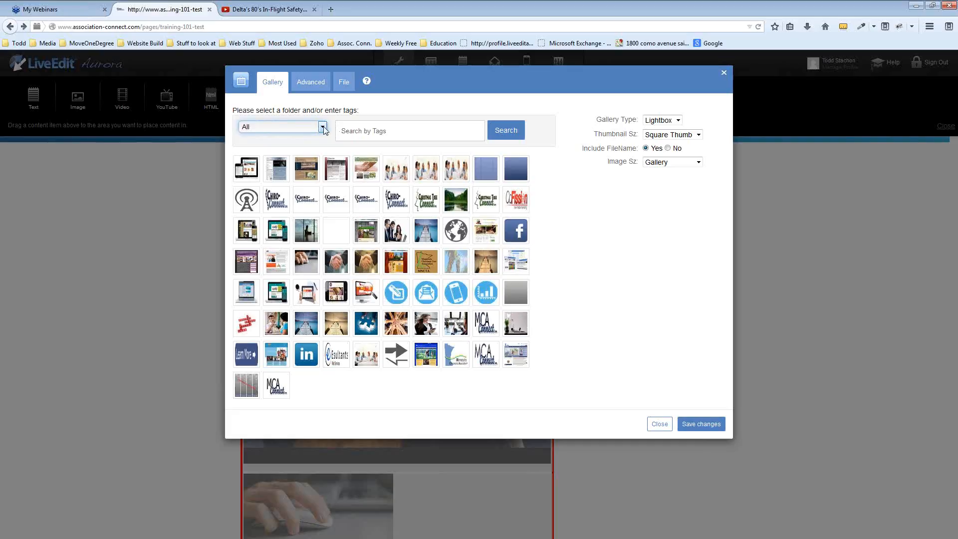
{"action": "left_click", "coordinate": [323, 128]}
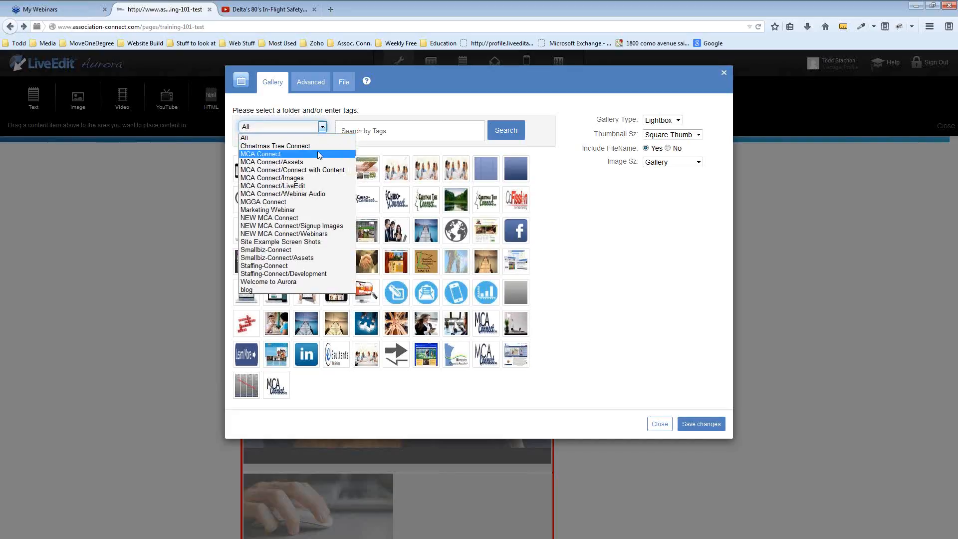
{"action": "left_click", "coordinate": [308, 210]}
{"action": "left_click", "coordinate": [309, 127]}
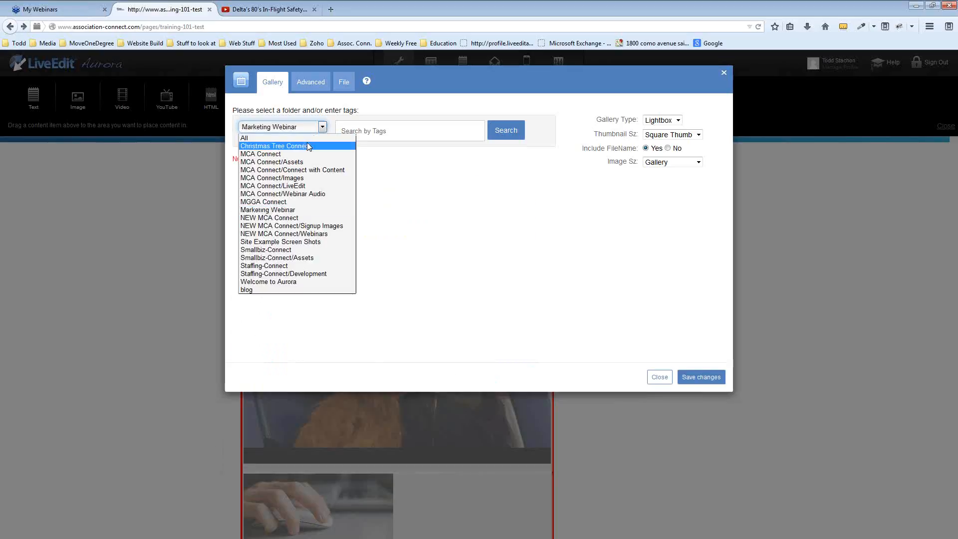
{"action": "left_click", "coordinate": [310, 162]}
{"action": "left_click", "coordinate": [323, 127]}
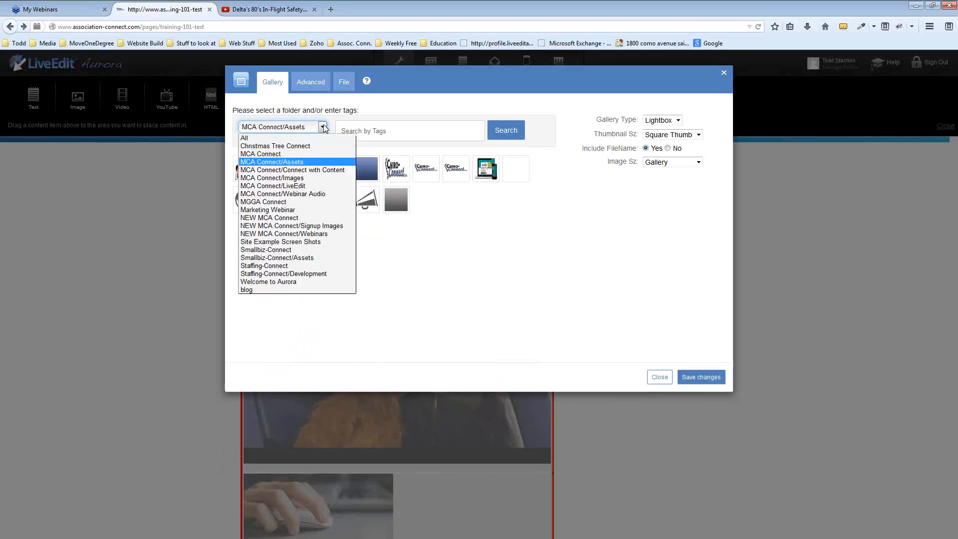
{"action": "left_click", "coordinate": [306, 178]}
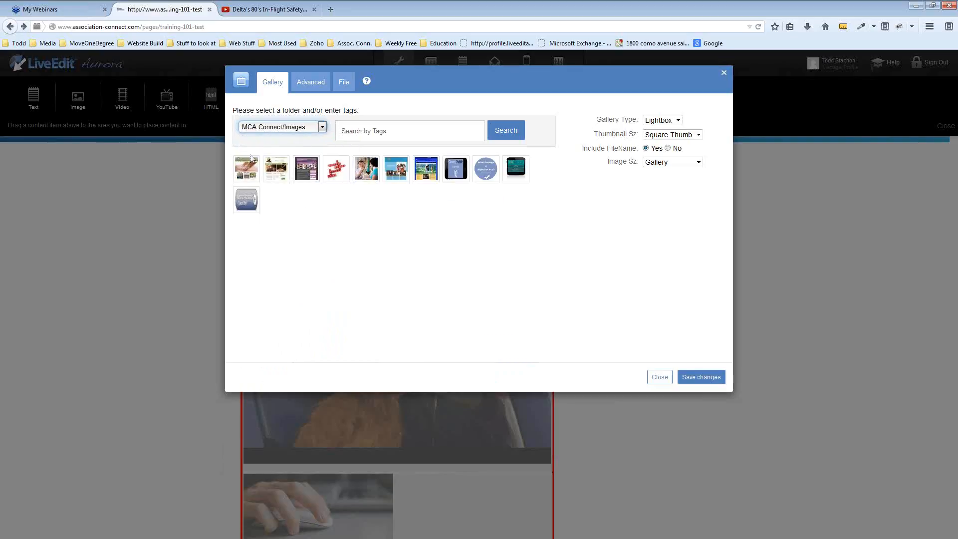
{"action": "left_click", "coordinate": [327, 127]}
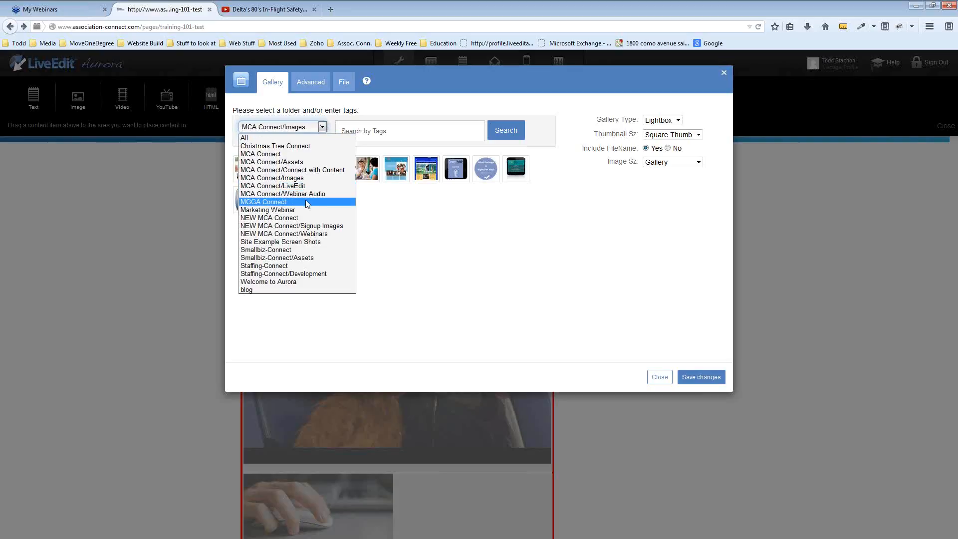
{"action": "left_click", "coordinate": [316, 226]}
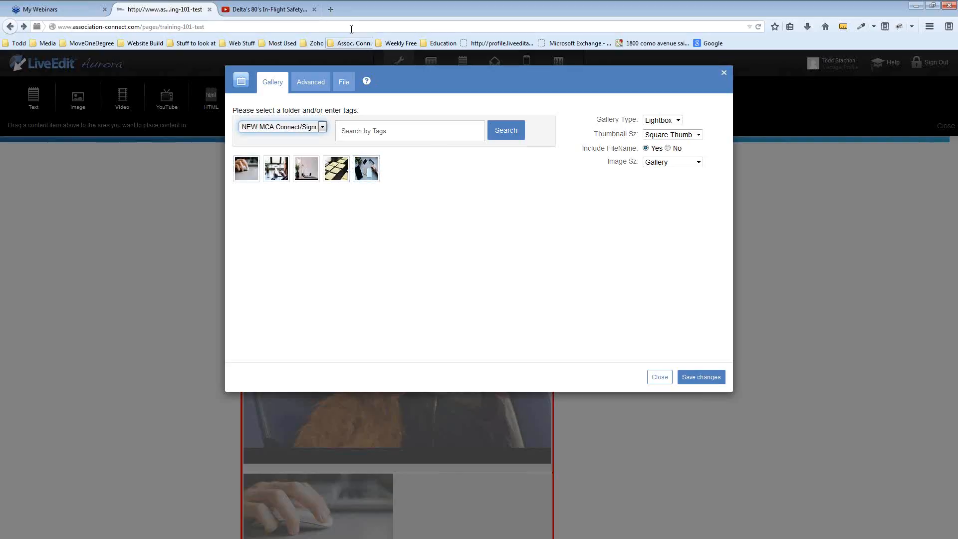
Load association-connect.com/login in a new browser tab
{"action": "left_click", "coordinate": [331, 10]}
{"action": "type", "text": "association-connect.com/"}
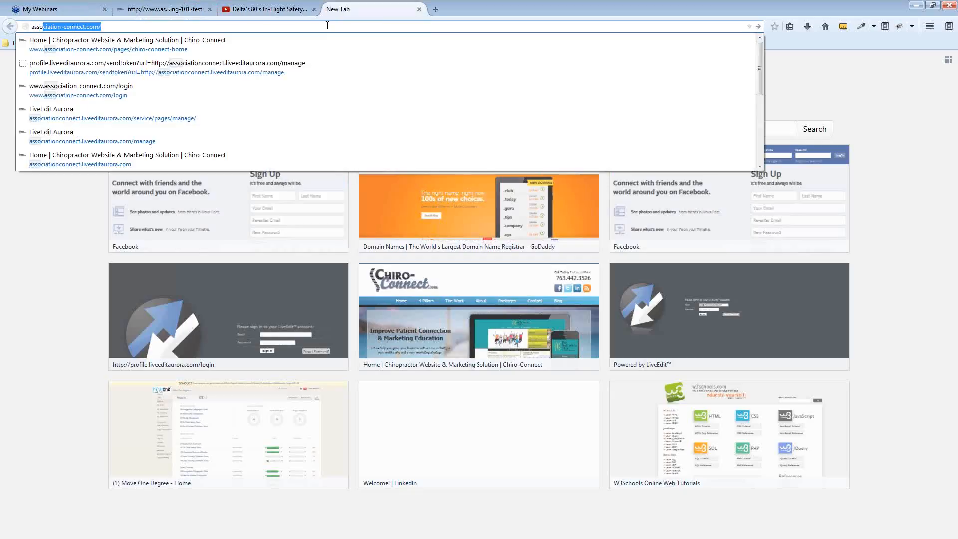
{"action": "key", "text": "Return"}
{"action": "type", "text": "login"}
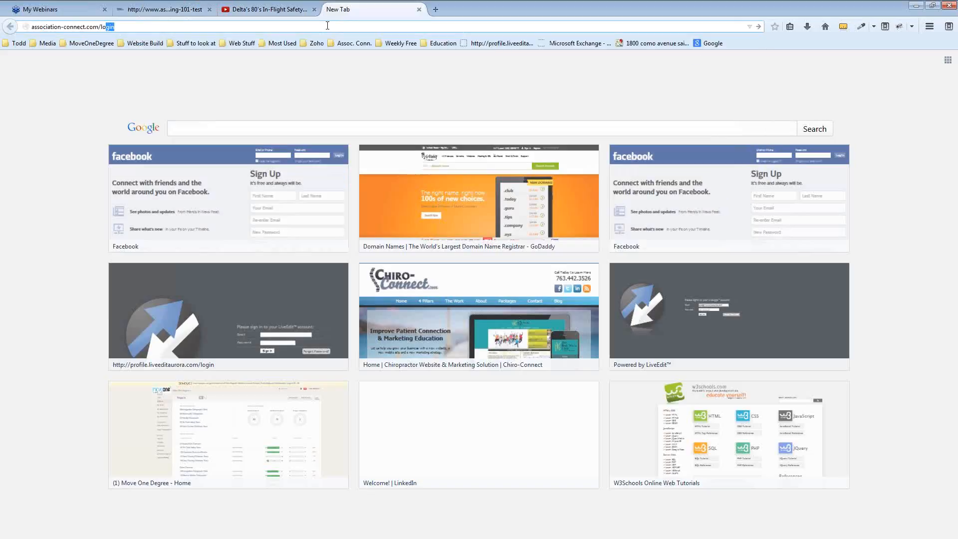
{"action": "key", "text": "Return"}
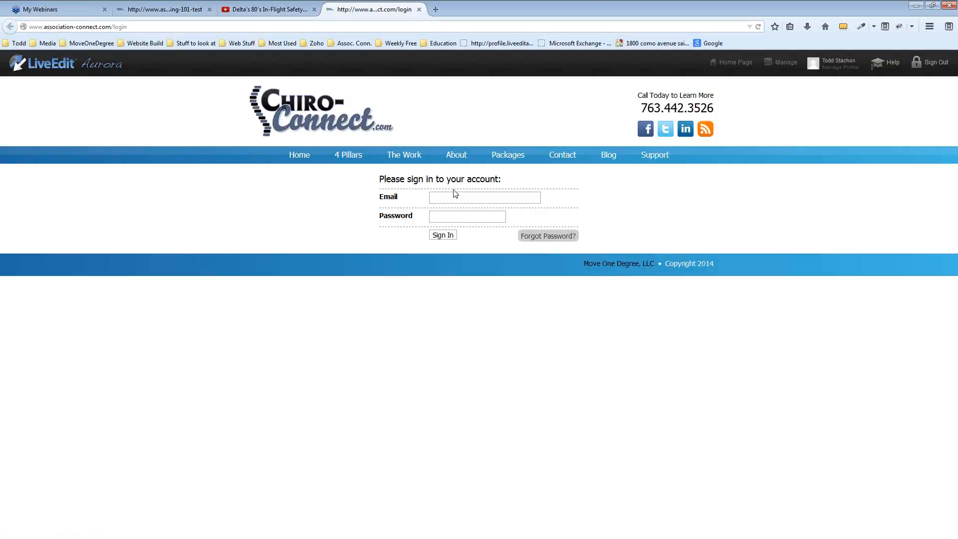
Sign in with the saved login and open the File Manager from the management options
{"action": "left_click", "coordinate": [454, 195]}
{"action": "left_click", "coordinate": [452, 198]}
{"action": "left_click", "coordinate": [452, 208]}
{"action": "left_click", "coordinate": [443, 235]}
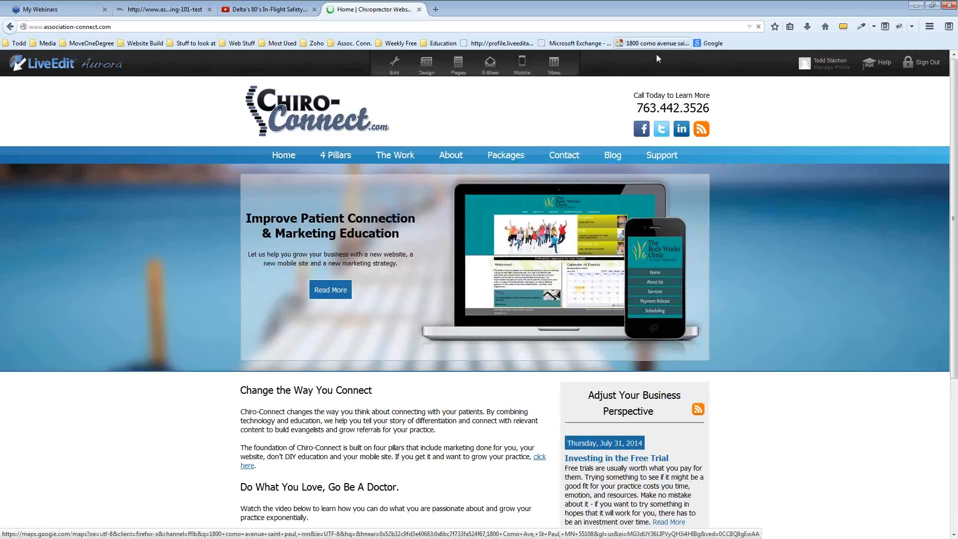
{"action": "left_click", "coordinate": [554, 63]}
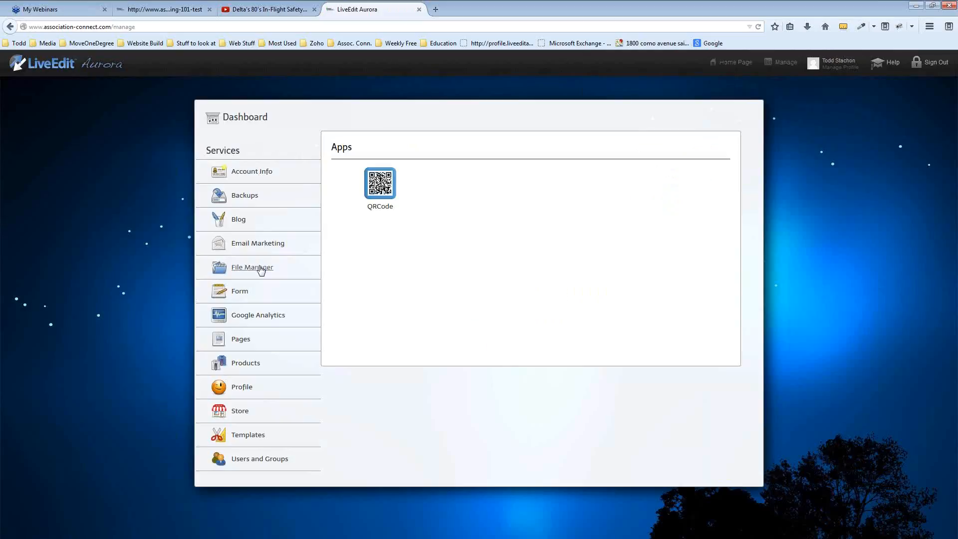
{"action": "left_click", "coordinate": [264, 268]}
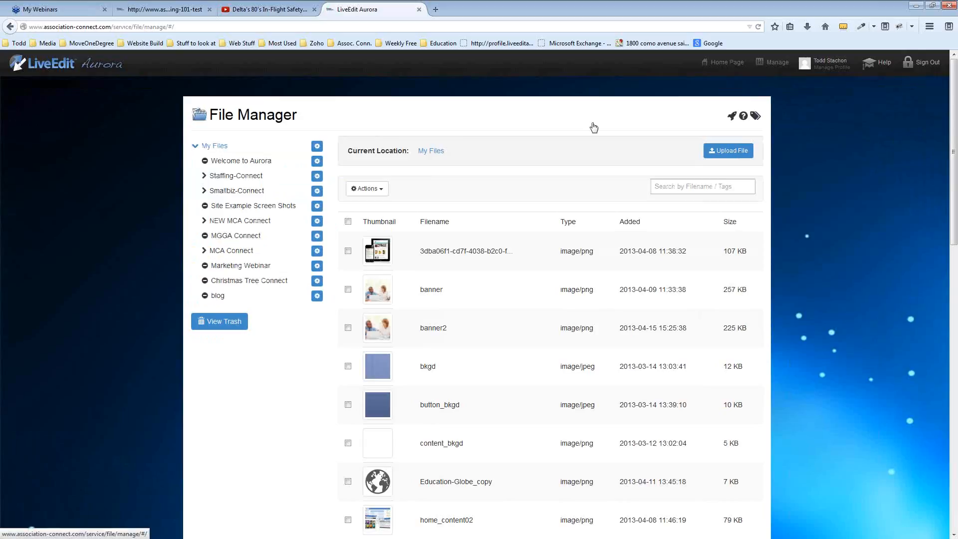
Reorder the training page tab, show the Gallery dialog's file upload view, then return to the File Manager
{"action": "left_click", "coordinate": [180, 11]}
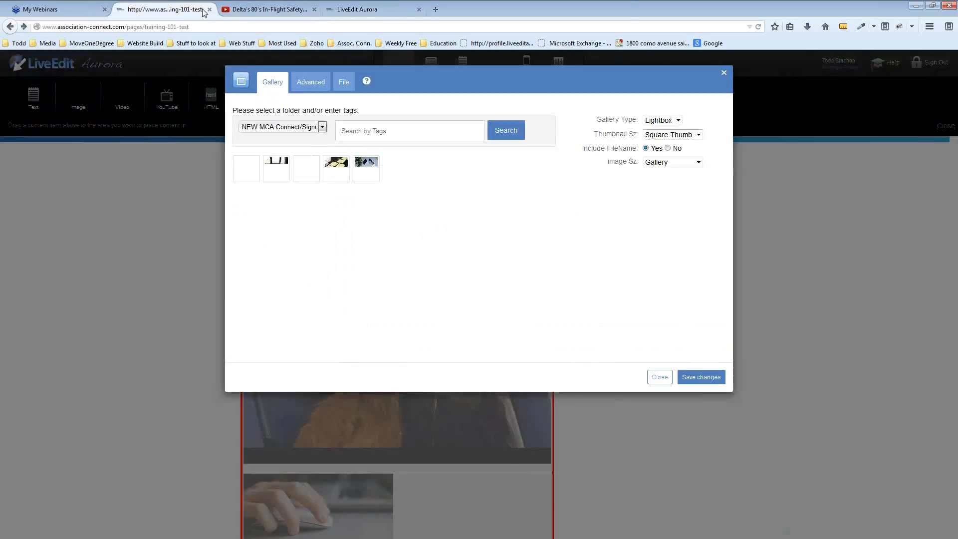
{"action": "left_click_drag", "start_coordinate": [203, 9], "coordinate": [161, 7]}
{"action": "left_click", "coordinate": [269, 11]}
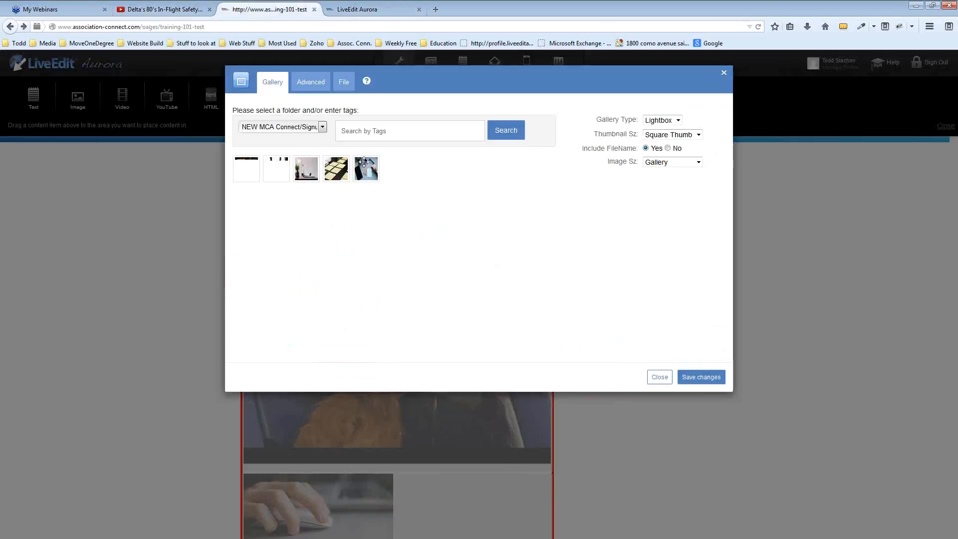
{"action": "left_click", "coordinate": [343, 84]}
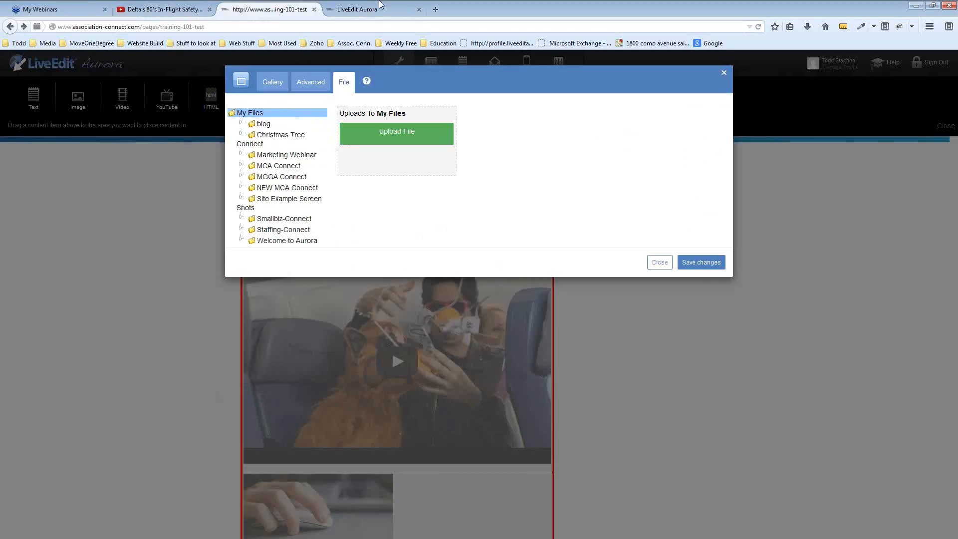
{"action": "left_click", "coordinate": [380, 6]}
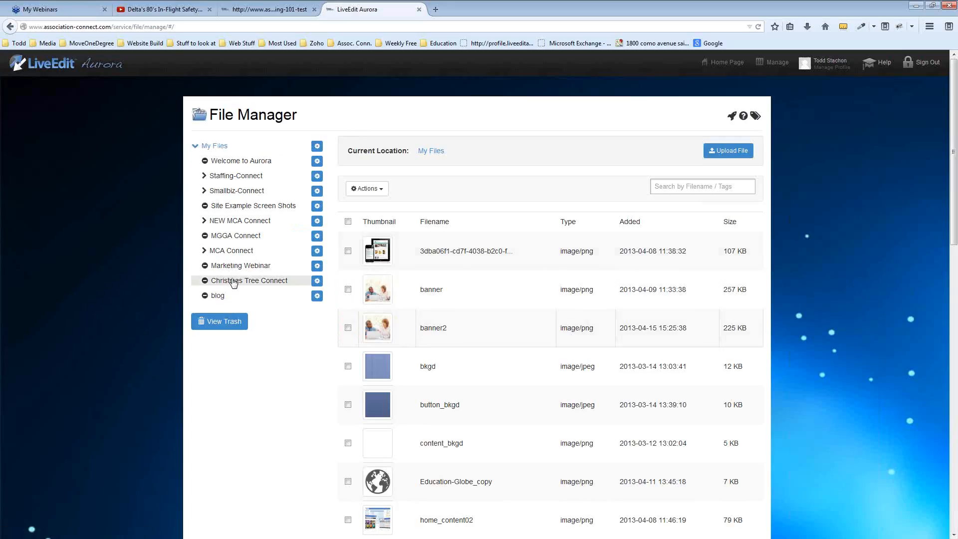
Add a folder named 'Test Folder' under My Files and open it
{"action": "left_click", "coordinate": [317, 147]}
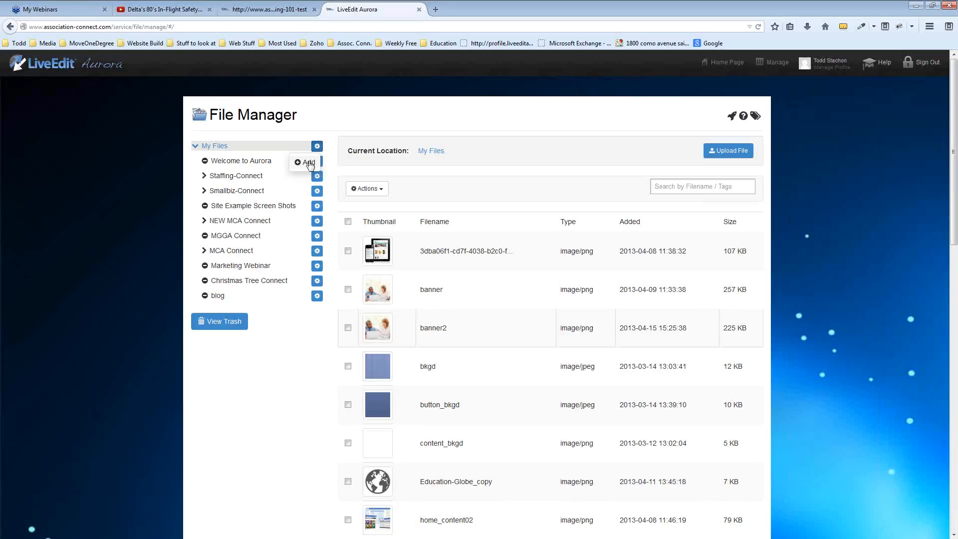
{"action": "left_click", "coordinate": [308, 163]}
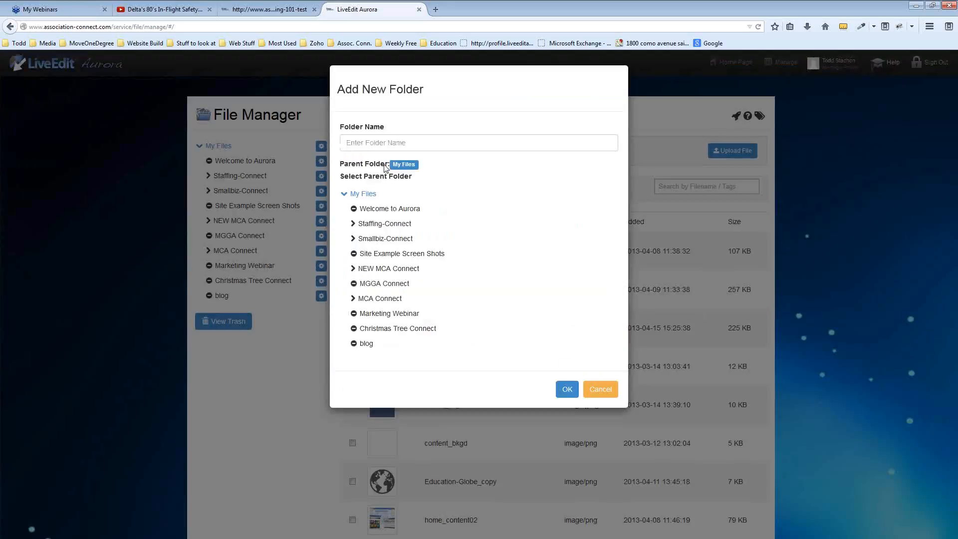
{"action": "left_click", "coordinate": [380, 144]}
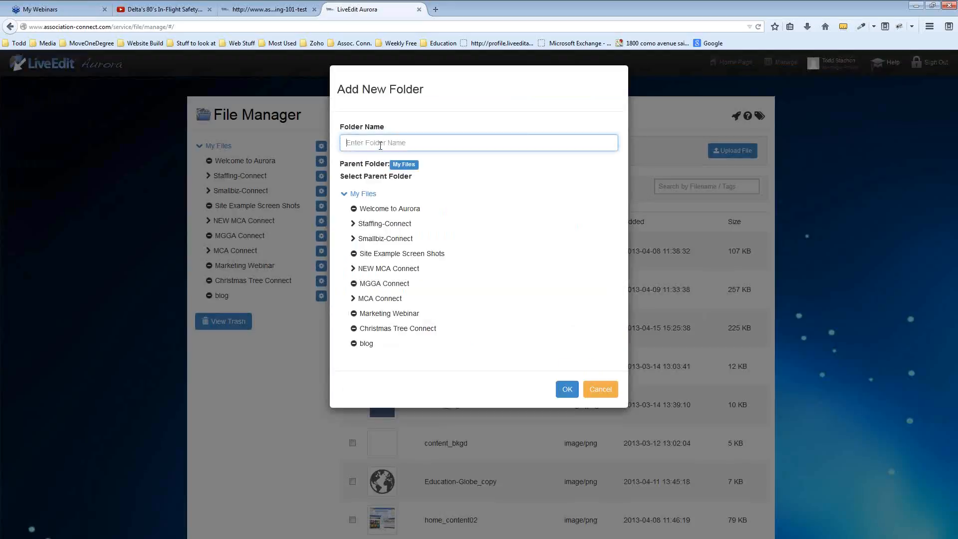
{"action": "type", "text": "Test F"}
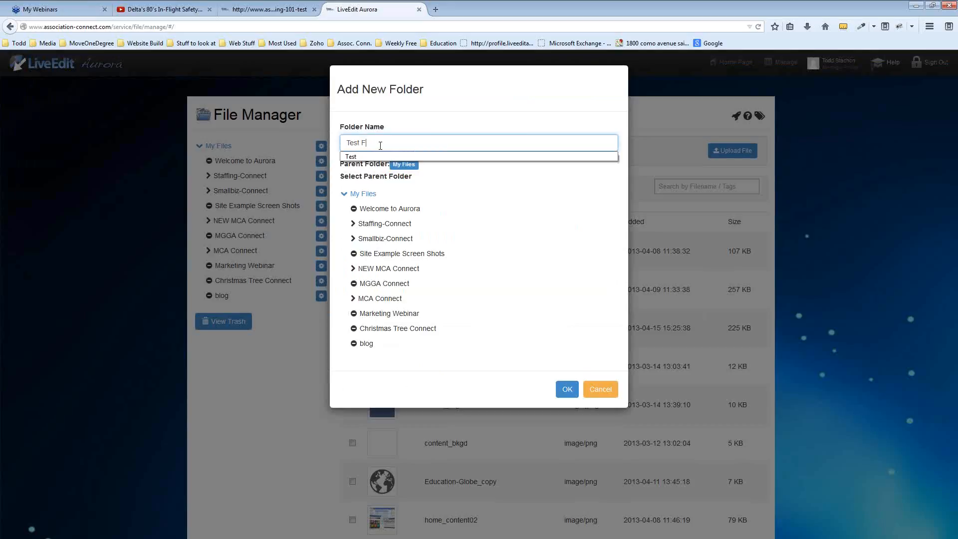
{"action": "type", "text": "older"}
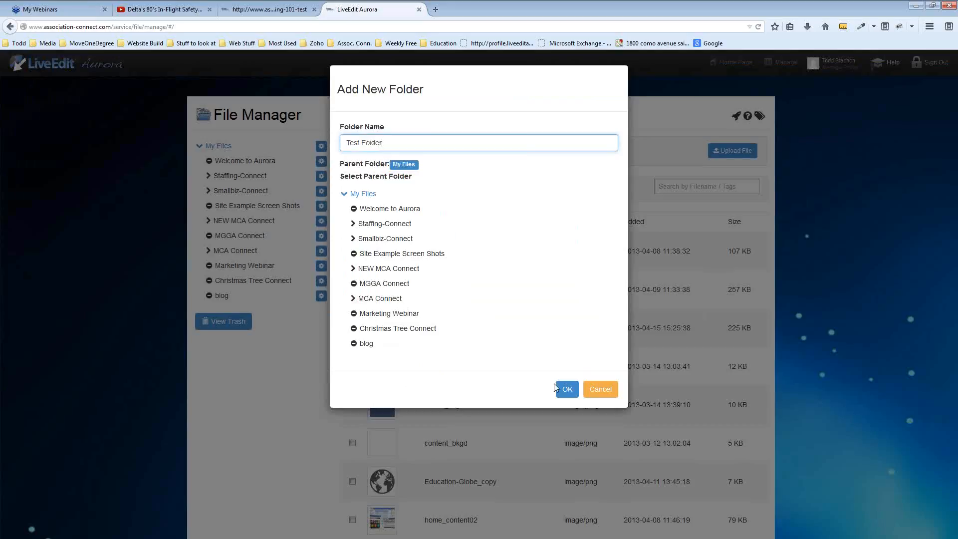
{"action": "left_click", "coordinate": [567, 394]}
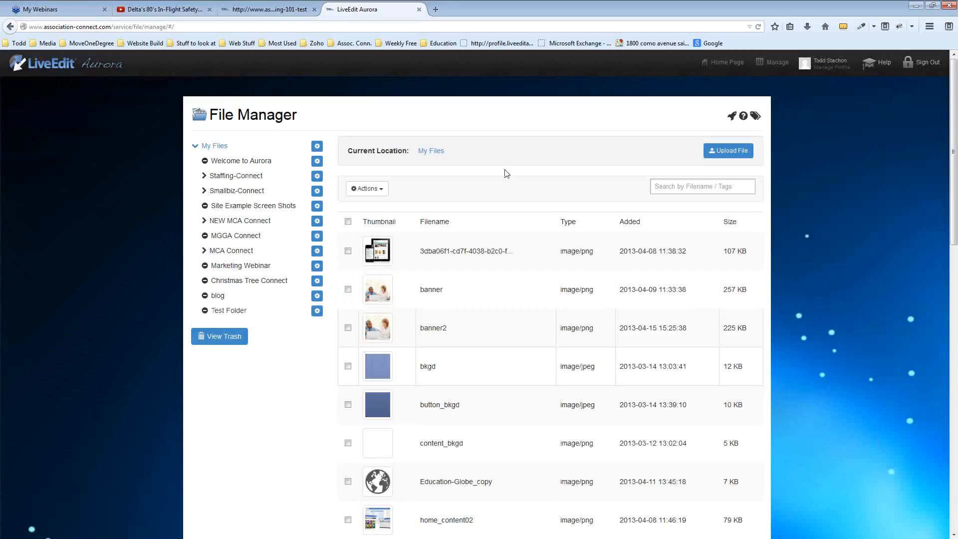
{"action": "left_click", "coordinate": [227, 311]}
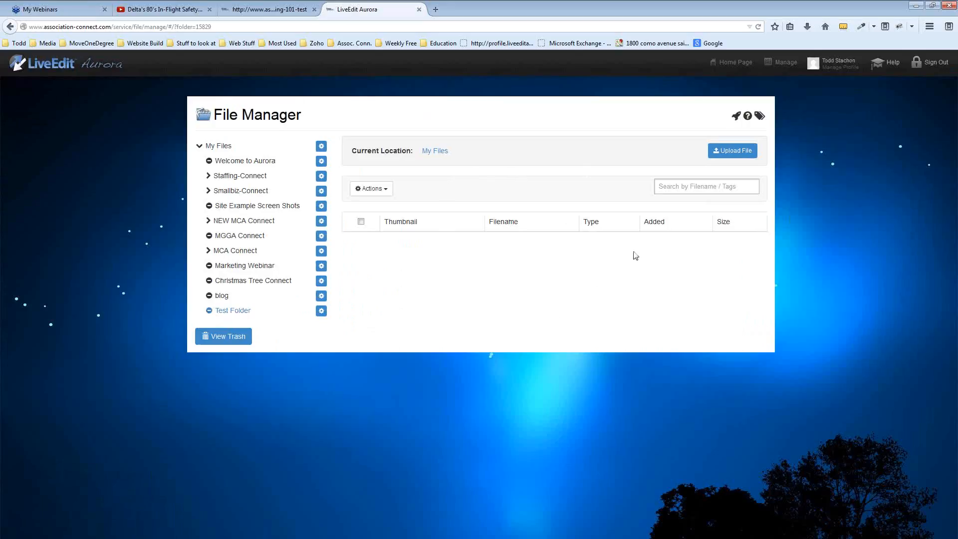
{"action": "left_click", "coordinate": [739, 150]}
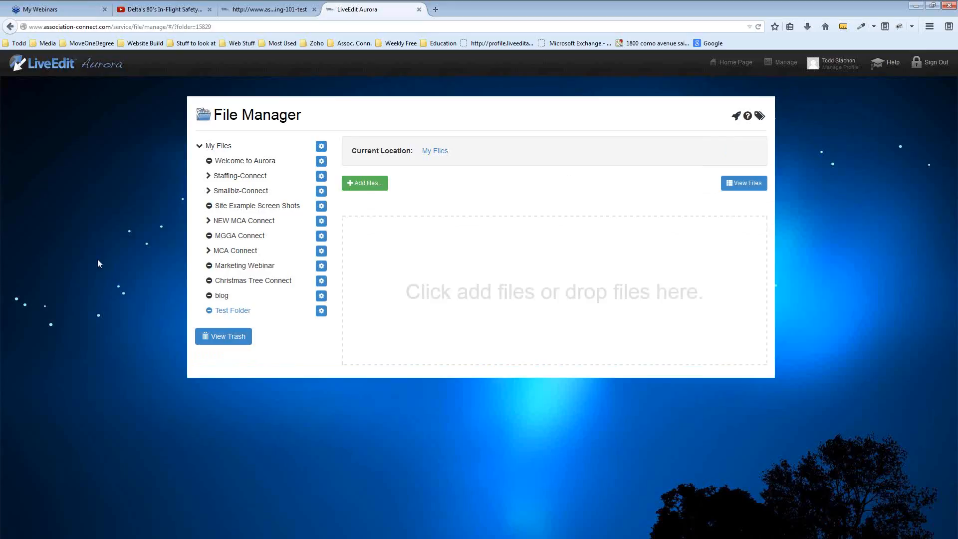
{"action": "key", "text": "alt+Tab"}
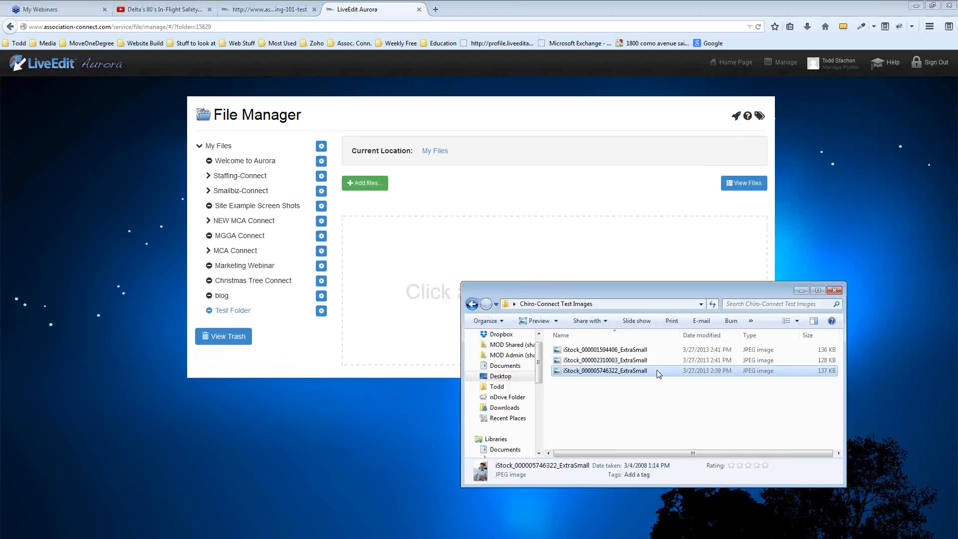
{"action": "left_click_drag", "start_coordinate": [652, 370], "coordinate": [386, 295]}
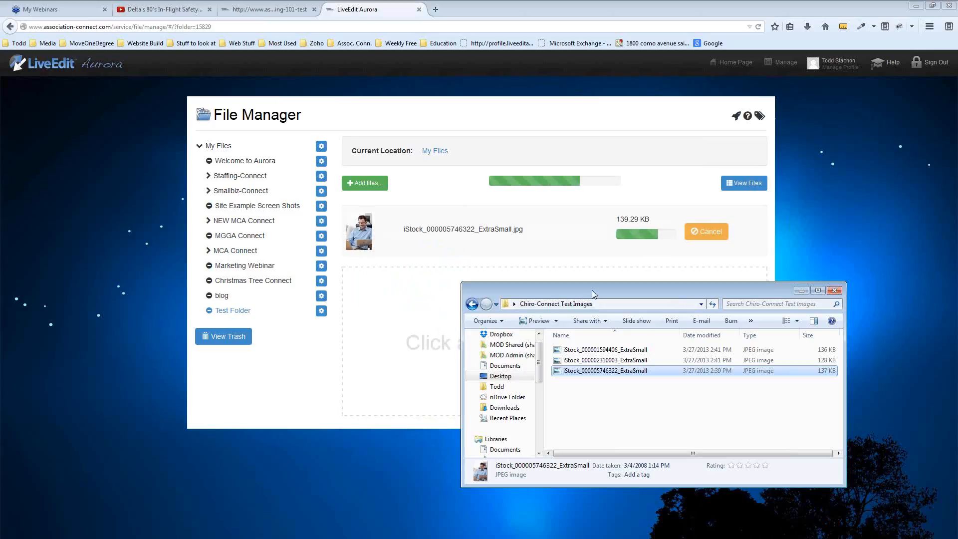
{"action": "left_click_drag", "start_coordinate": [723, 290], "coordinate": [0, 313]}
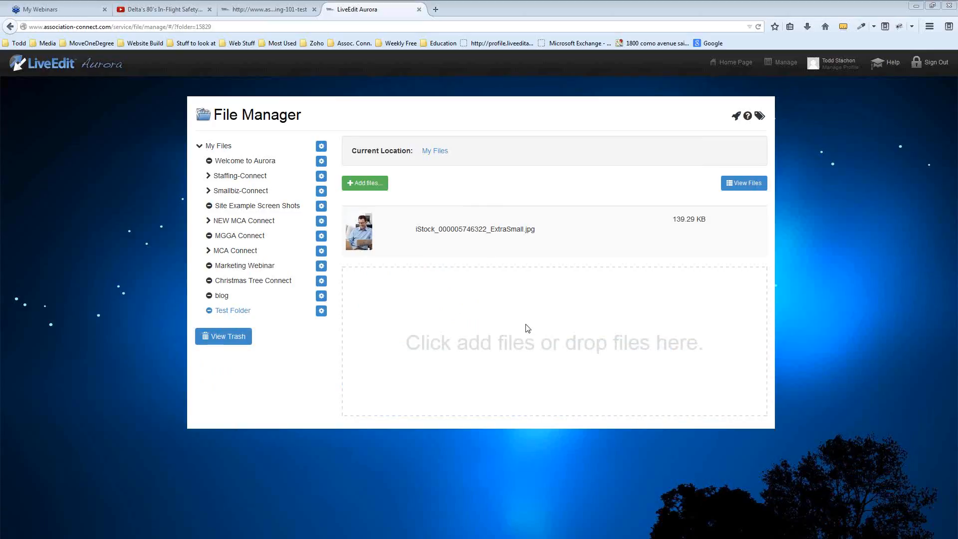
Show the training page's Gallery settings again, keeping Lightbox type, and review the thumbnail sizes
{"action": "left_click", "coordinate": [279, 9]}
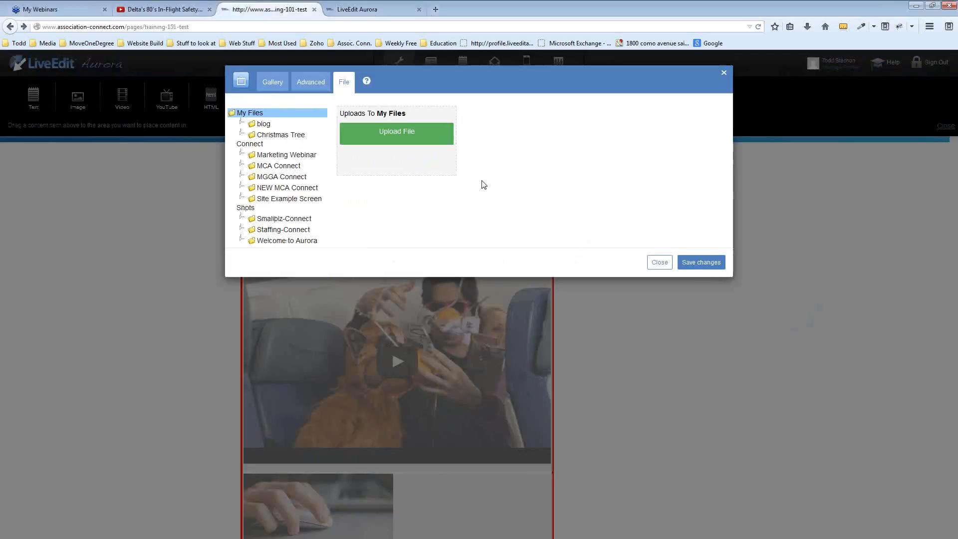
{"action": "left_click", "coordinate": [276, 84]}
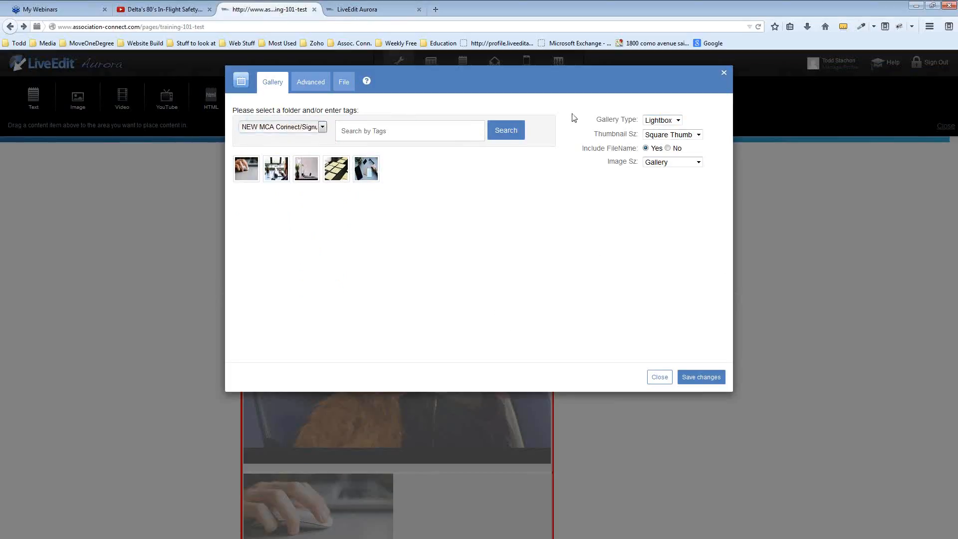
{"action": "left_click", "coordinate": [678, 121]}
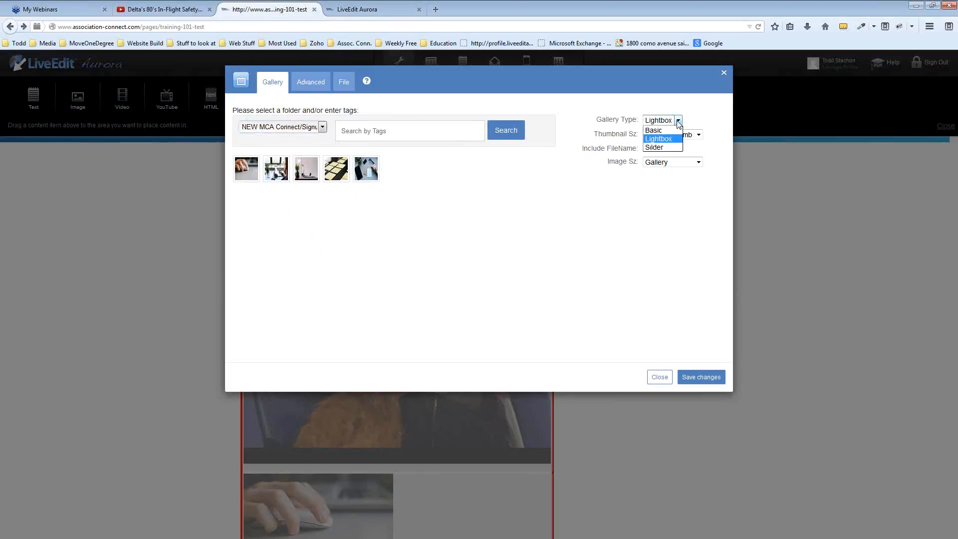
{"action": "left_click", "coordinate": [678, 122]}
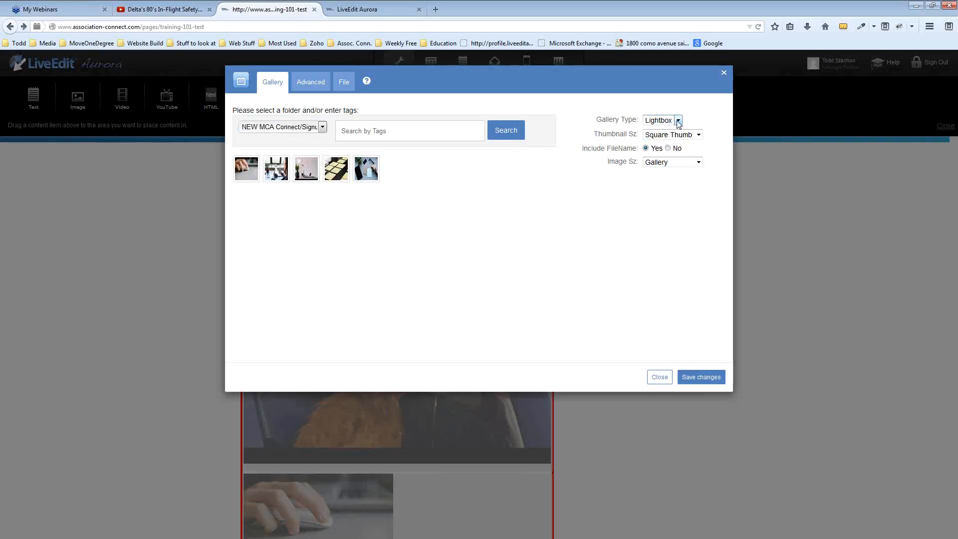
{"action": "left_click", "coordinate": [678, 121]}
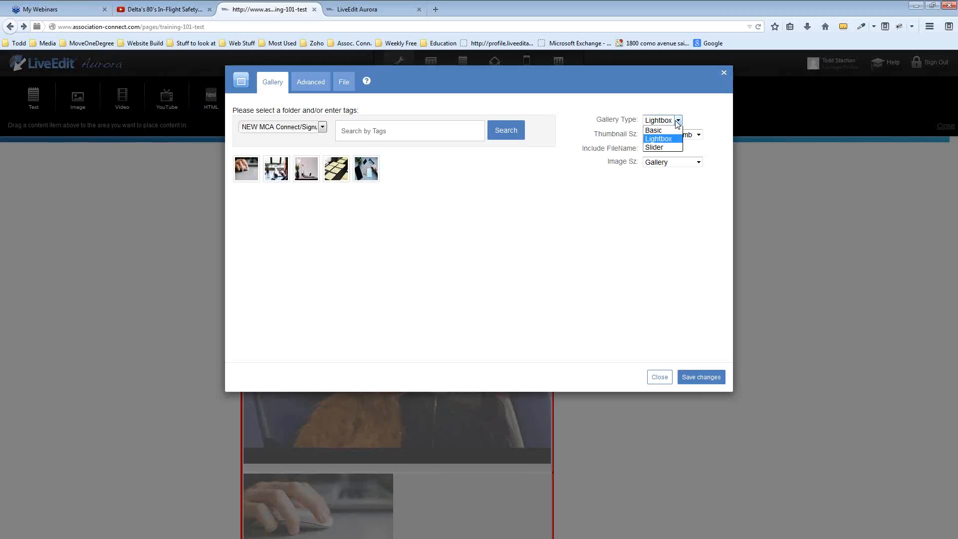
{"action": "left_click", "coordinate": [677, 122]}
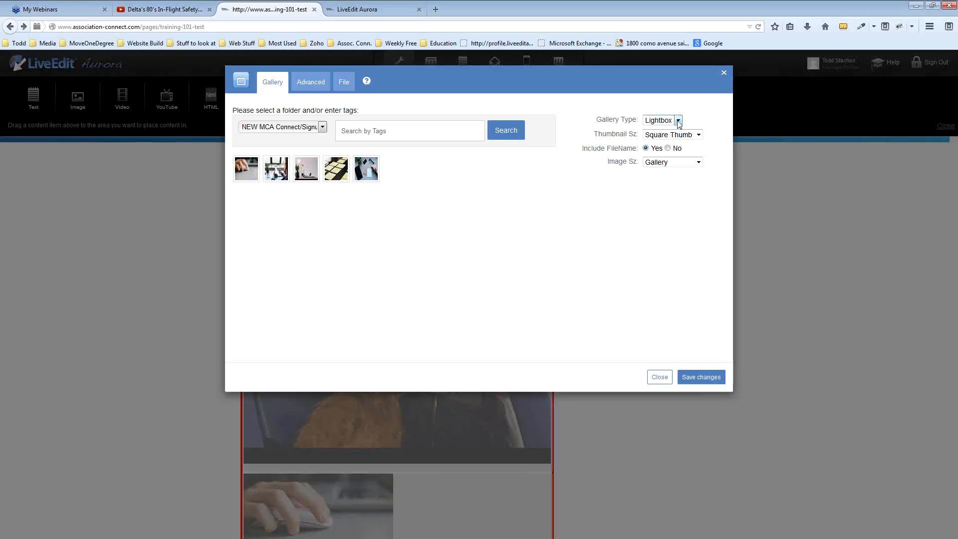
{"action": "left_click", "coordinate": [699, 136]}
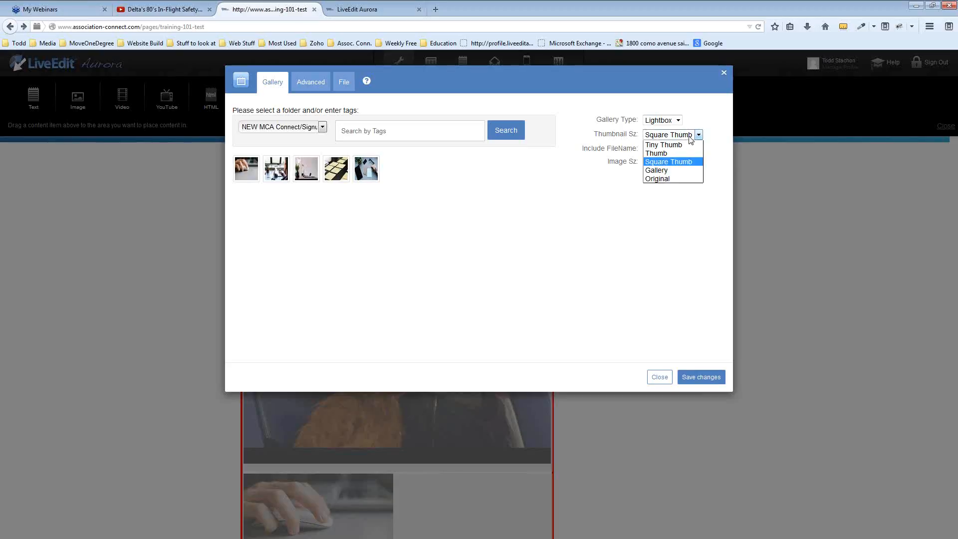
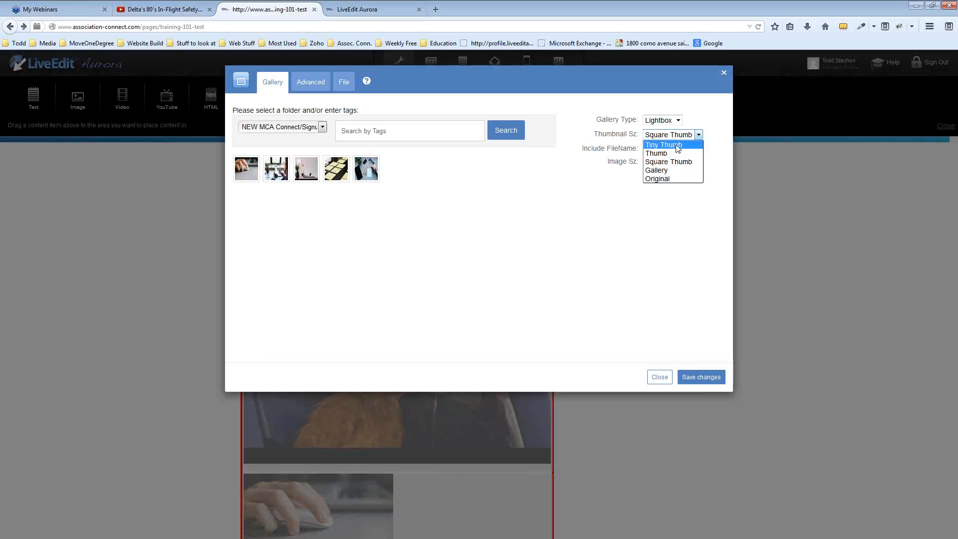
Set the gallery to Tiny Thumb thumbnails with Include FileName set to No, and save
{"action": "left_click", "coordinate": [677, 145]}
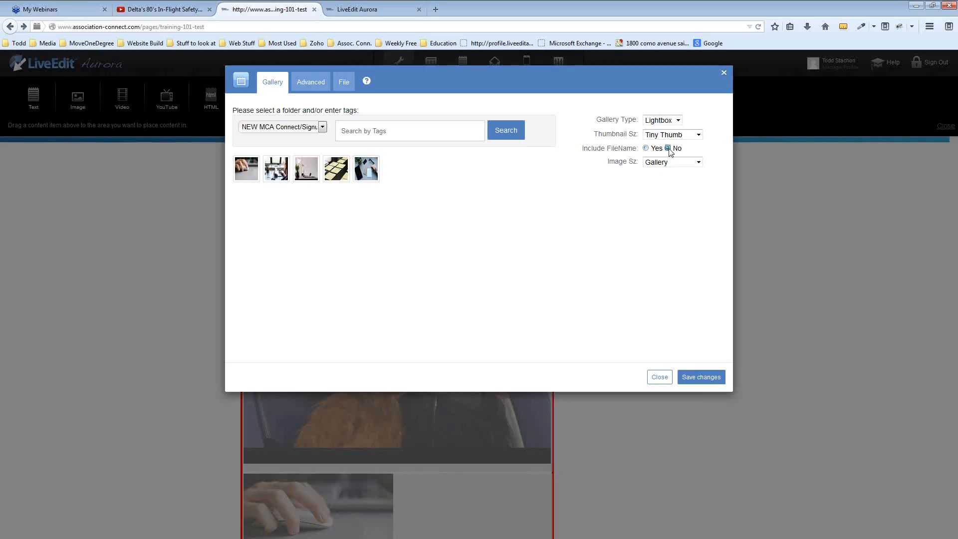
{"action": "left_click", "coordinate": [667, 147]}
{"action": "left_click", "coordinate": [714, 381]}
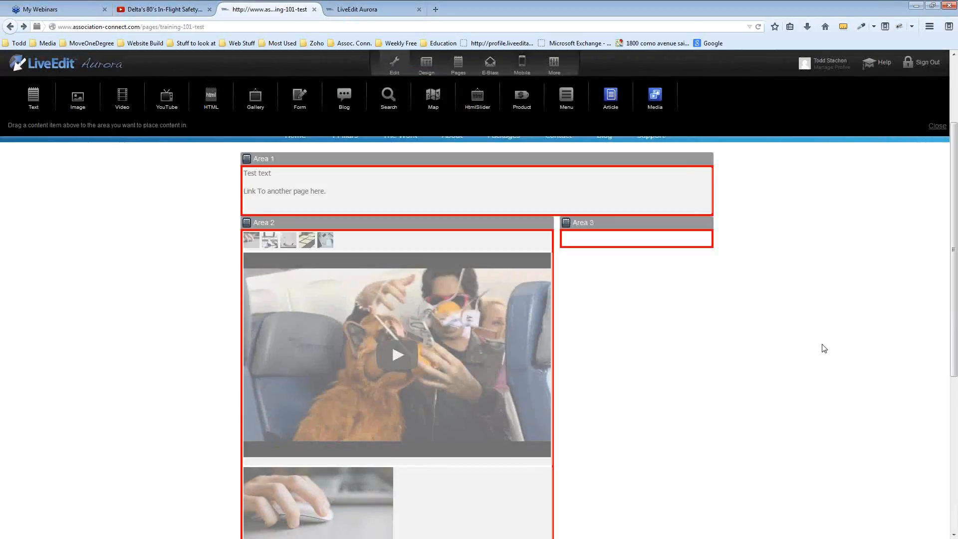
Place a new text block in Area 2, discarding the first misplaced empty block
{"action": "left_click", "coordinate": [395, 64]}
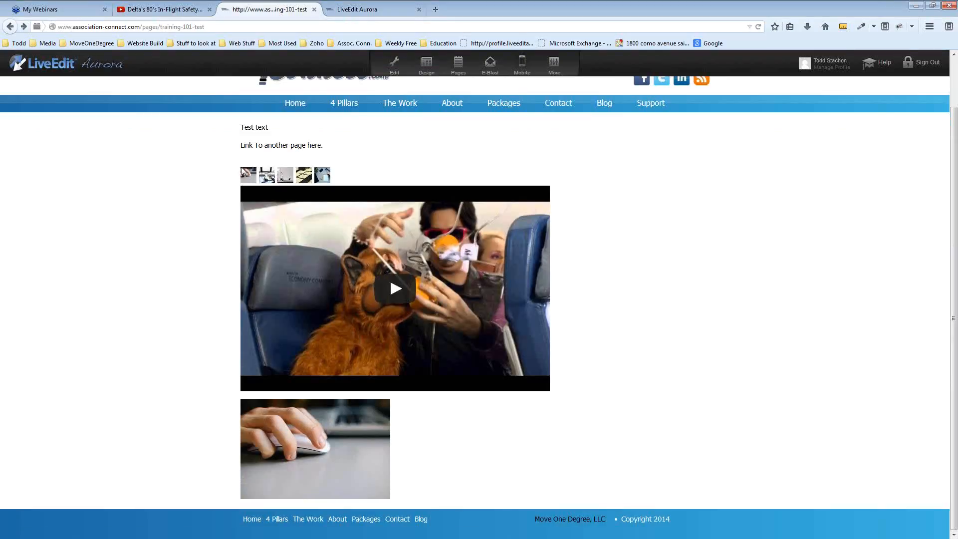
{"action": "left_click", "coordinate": [396, 64]}
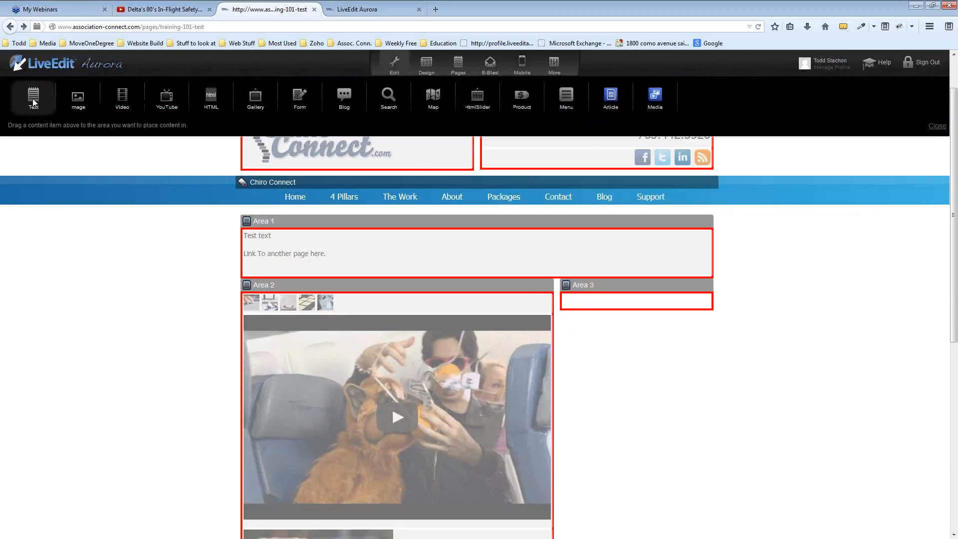
{"action": "left_click_drag", "start_coordinate": [33, 96], "coordinate": [278, 294]}
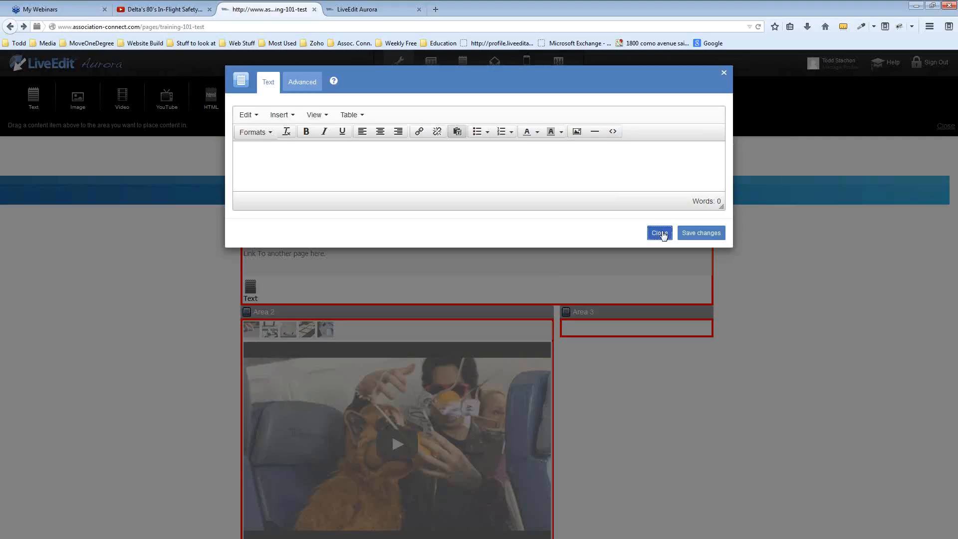
{"action": "left_click", "coordinate": [660, 231]}
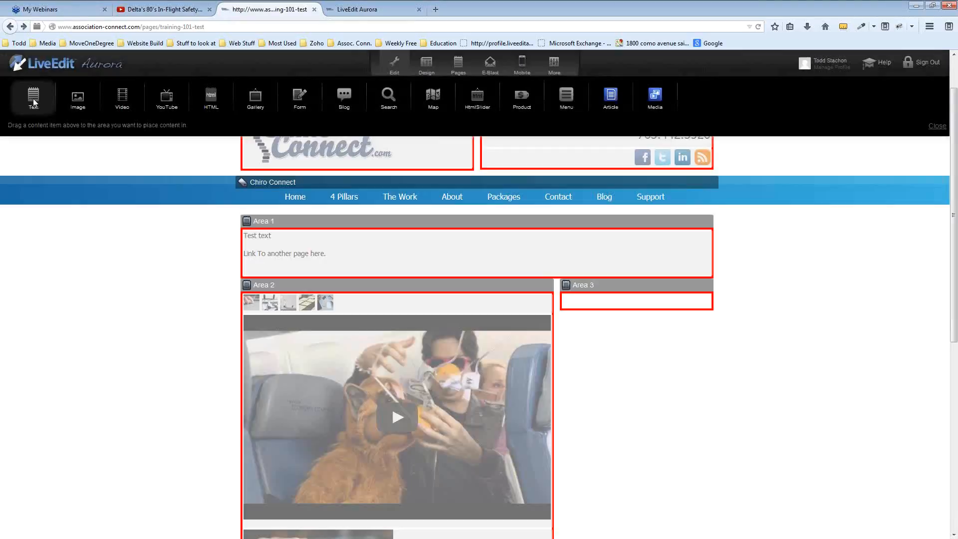
{"action": "left_click_drag", "start_coordinate": [34, 102], "coordinate": [281, 305]}
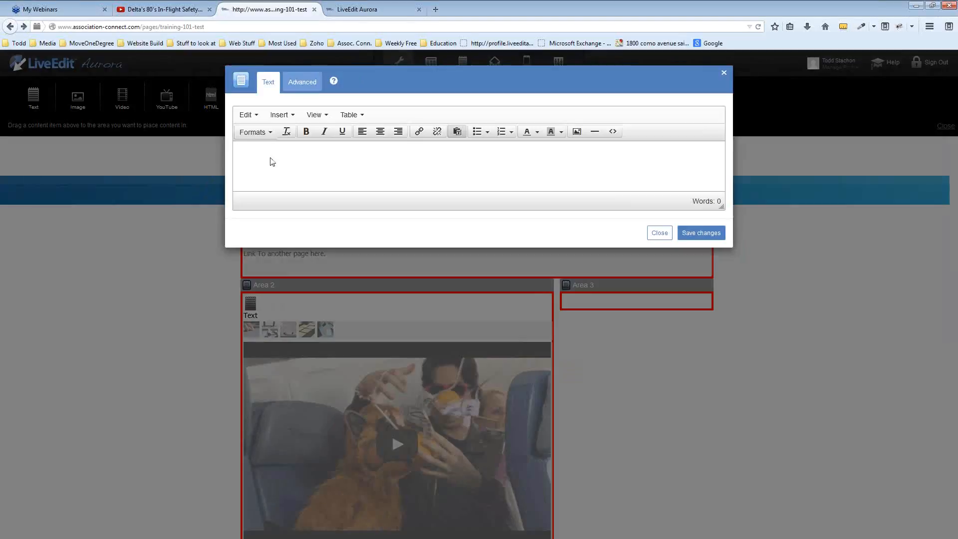
Type 'Gallery' and 'This is our gallery. Please click to view', make Gallery Header 1, and save
{"action": "type", "text": "Gallery"}
{"action": "key", "text": "Return"}
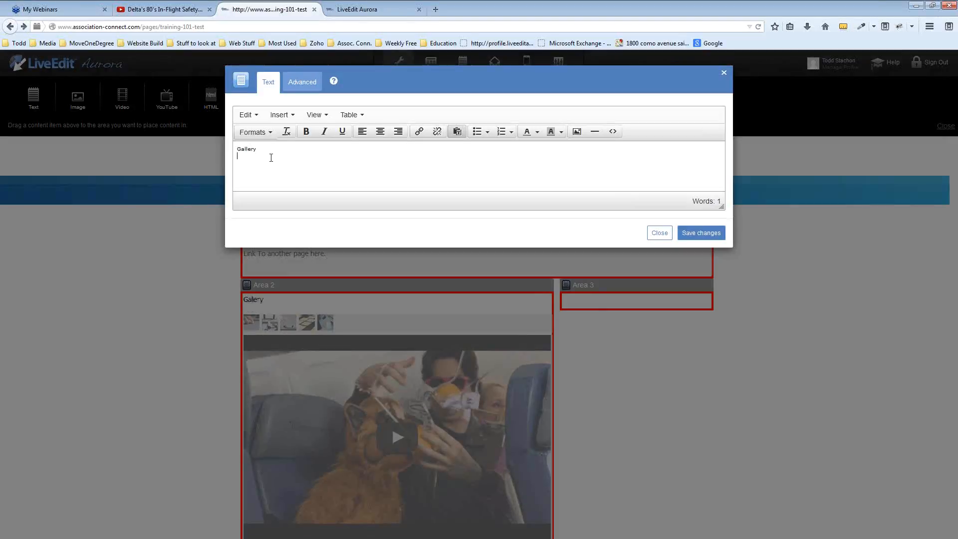
{"action": "key", "text": "Return"}
{"action": "type", "text": "This "}
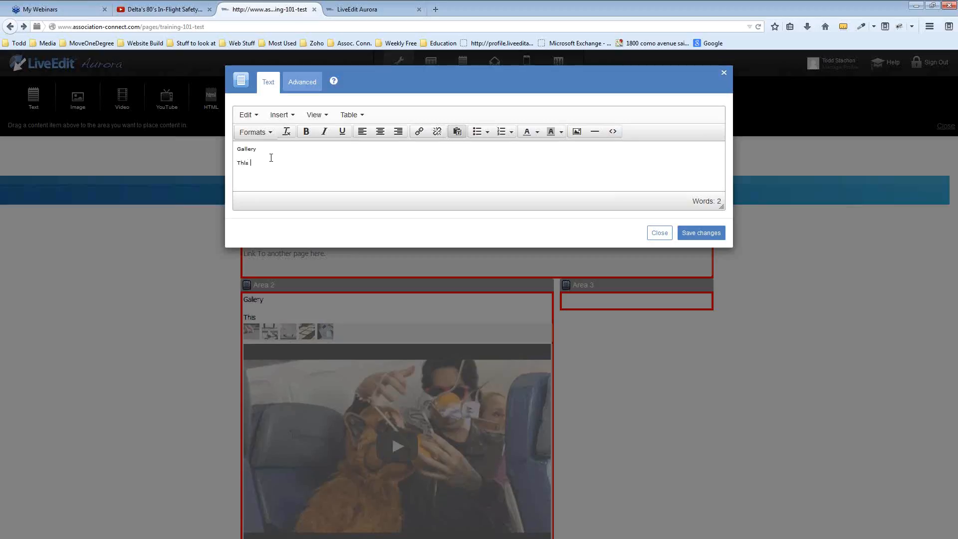
{"action": "type", "text": "is our gallery. Please click to view!"}
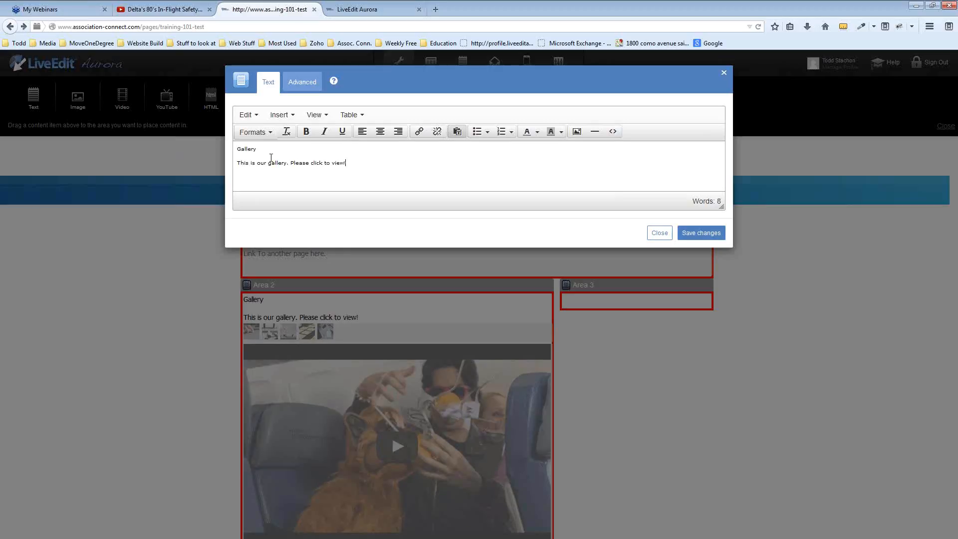
{"action": "double_click", "coordinate": [248, 148]}
{"action": "left_click", "coordinate": [254, 131]}
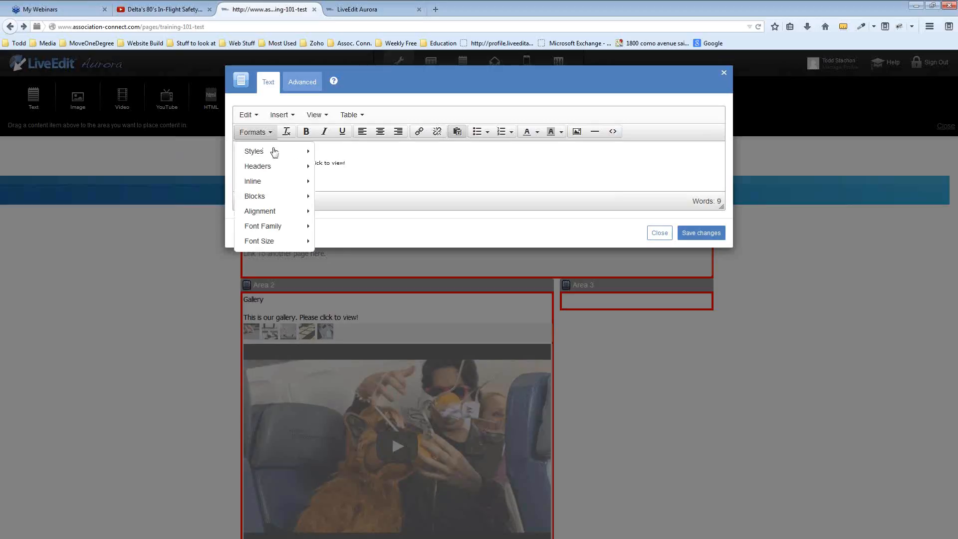
{"action": "mouse_move", "coordinate": [274, 166]}
{"action": "left_click", "coordinate": [328, 171]}
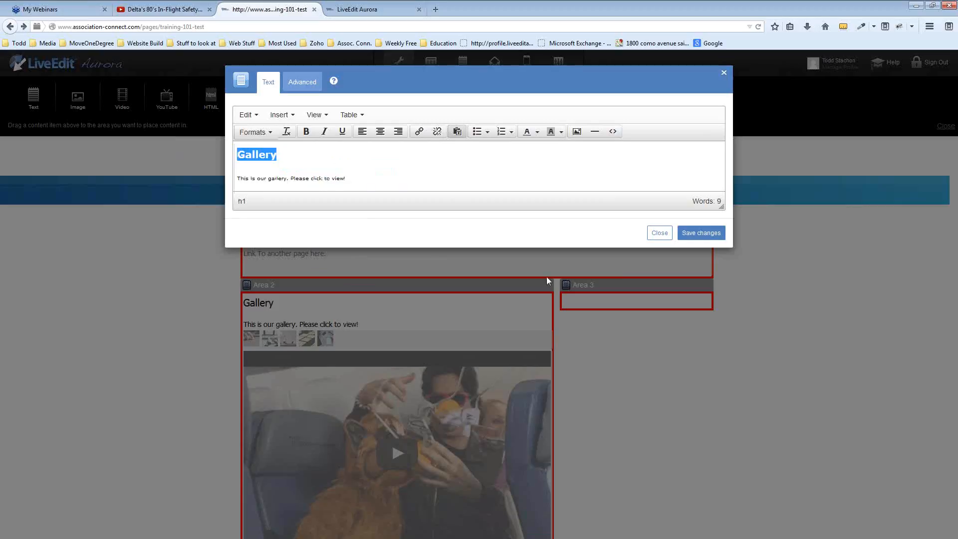
{"action": "left_click", "coordinate": [701, 233]}
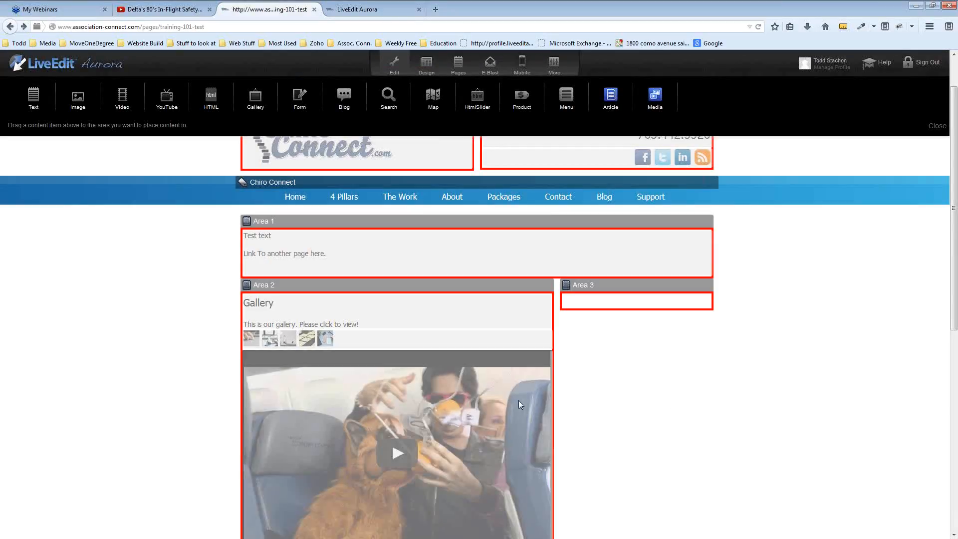
Delete the YouTube video and the hand-on-mouse photo from Area 2
{"action": "left_click", "coordinate": [519, 399]}
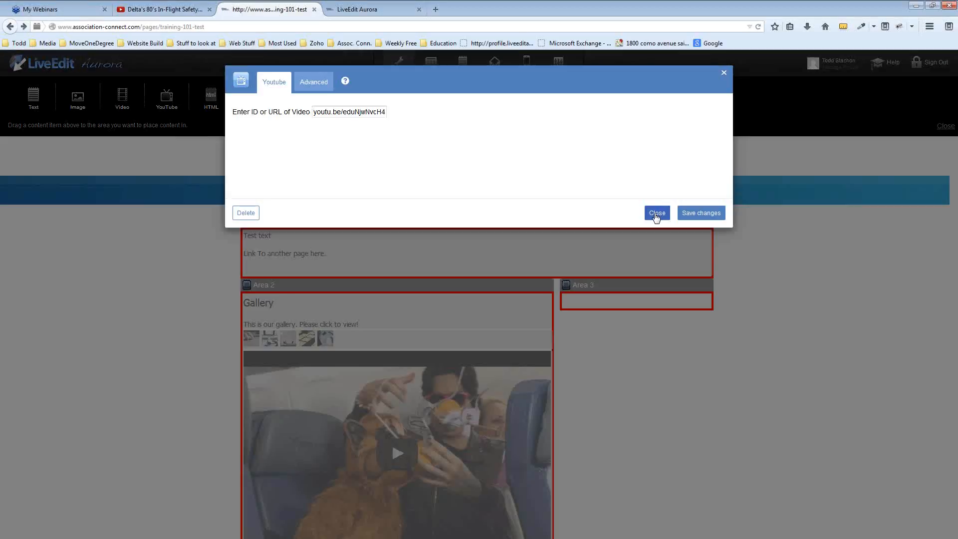
{"action": "left_click", "coordinate": [255, 213]}
{"action": "left_click", "coordinate": [475, 396]}
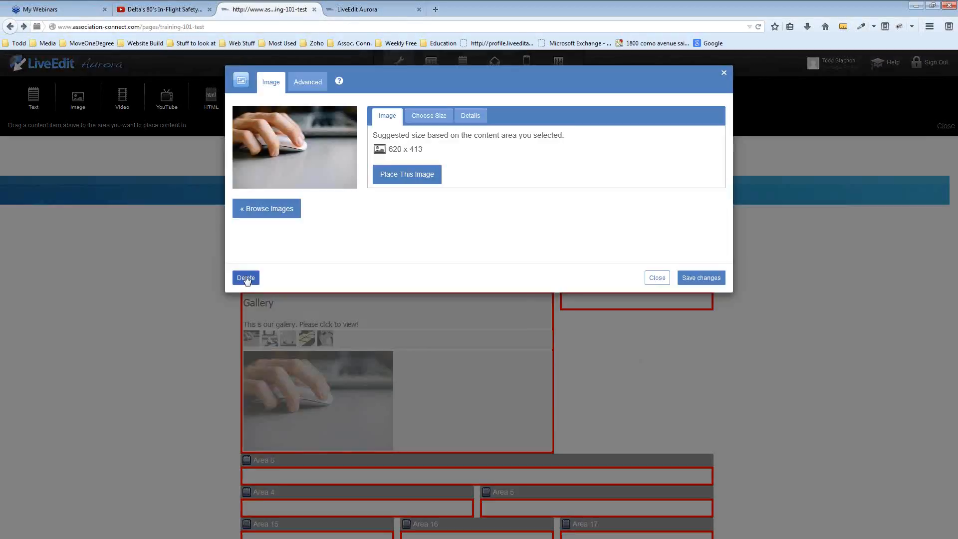
{"action": "left_click", "coordinate": [246, 278]}
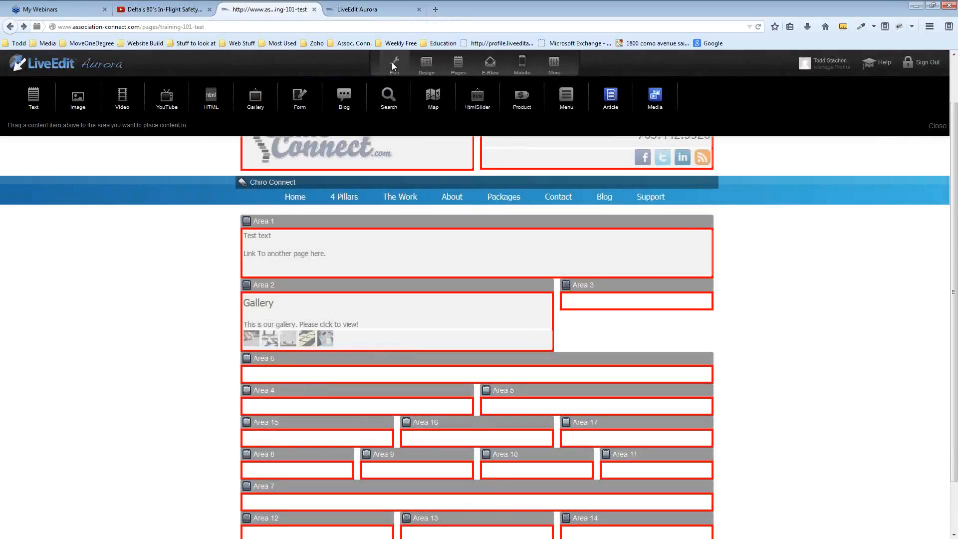
Preview the page, browse a few gallery photos in the lightbox, then return to edit mode
{"action": "left_click", "coordinate": [394, 63]}
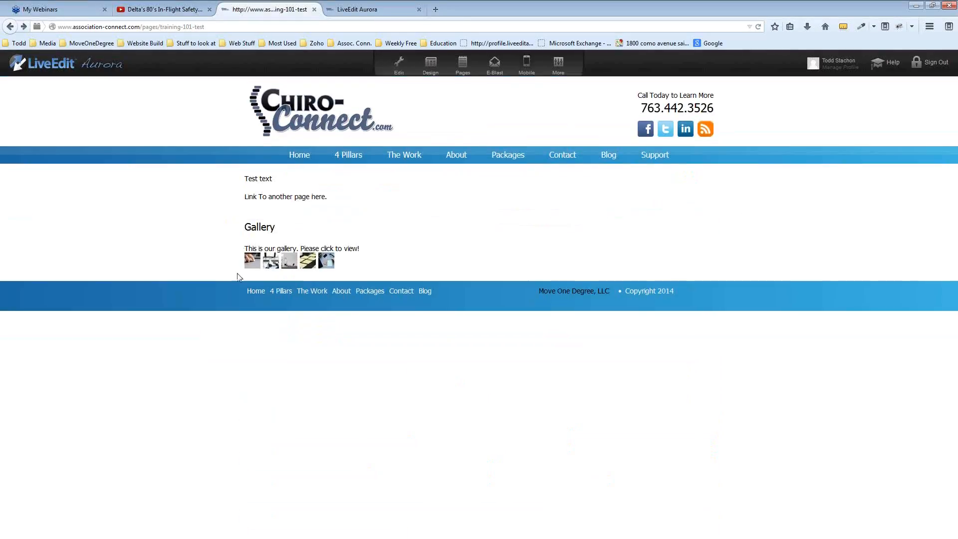
{"action": "left_click", "coordinate": [250, 263]}
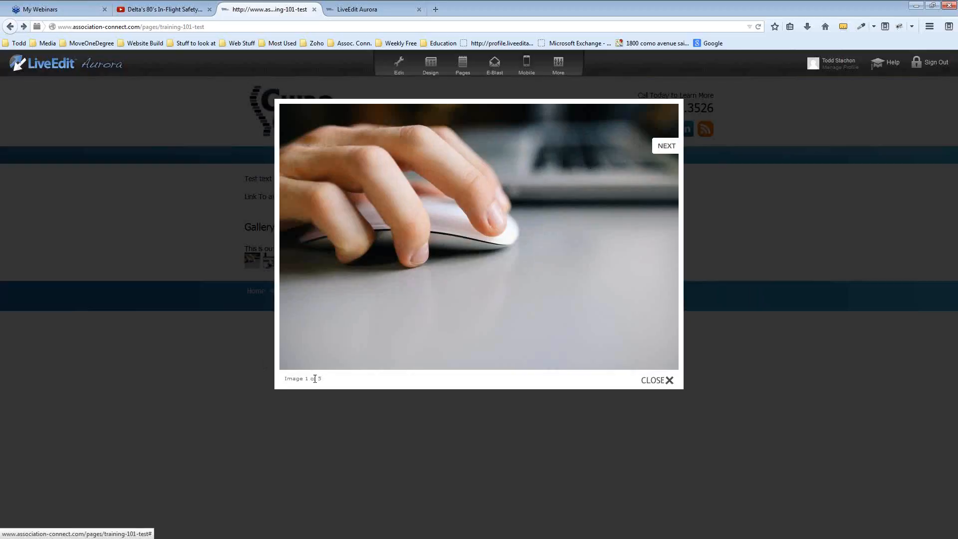
{"action": "left_click", "coordinate": [671, 149]}
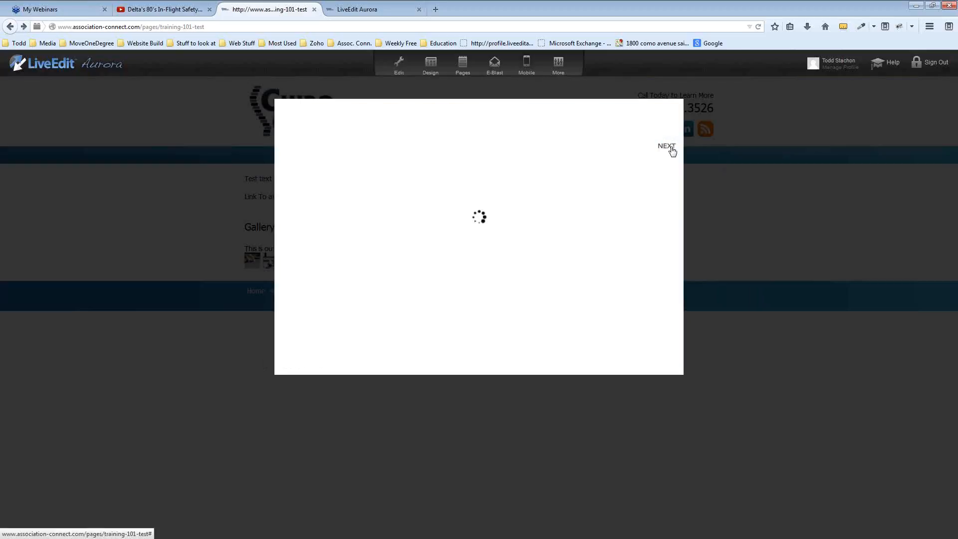
{"action": "left_click", "coordinate": [671, 149]}
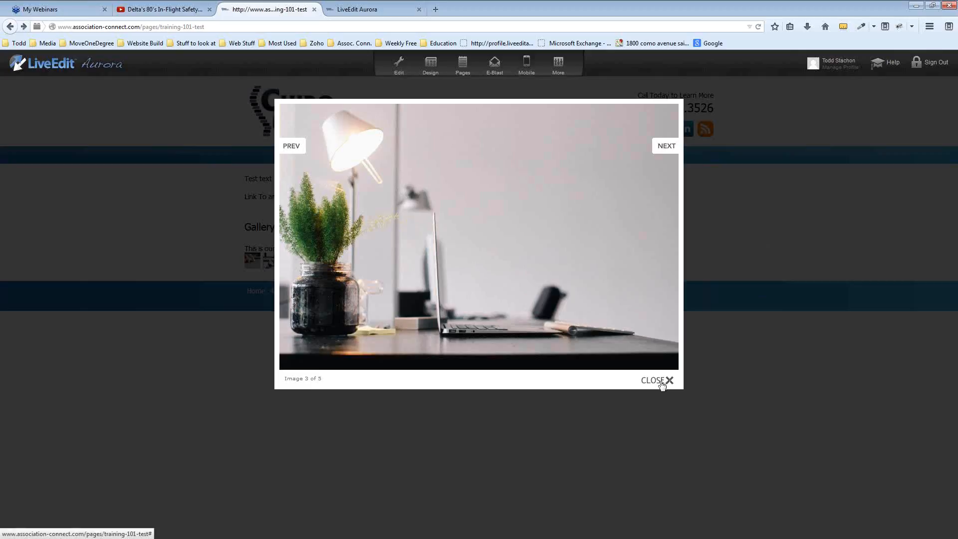
{"action": "left_click", "coordinate": [662, 384]}
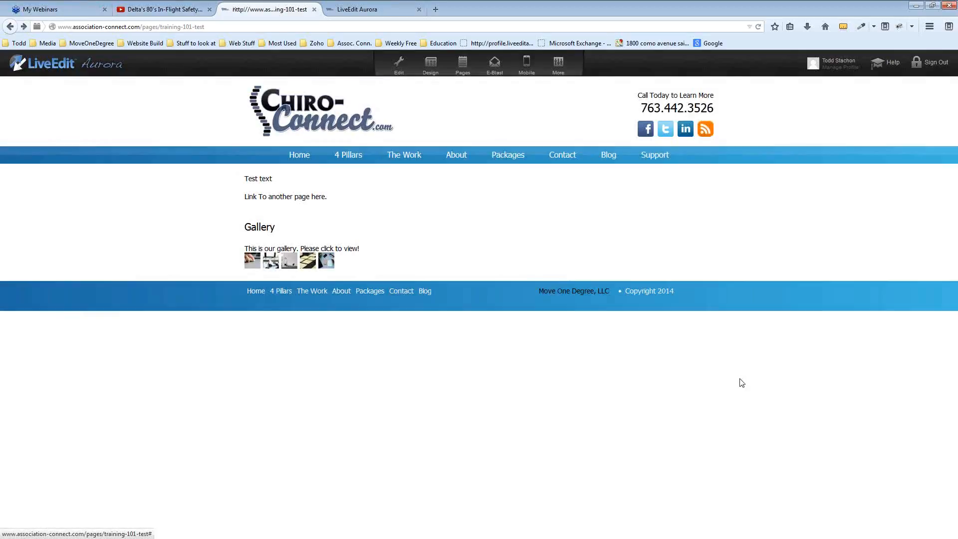
{"action": "left_click", "coordinate": [399, 70]}
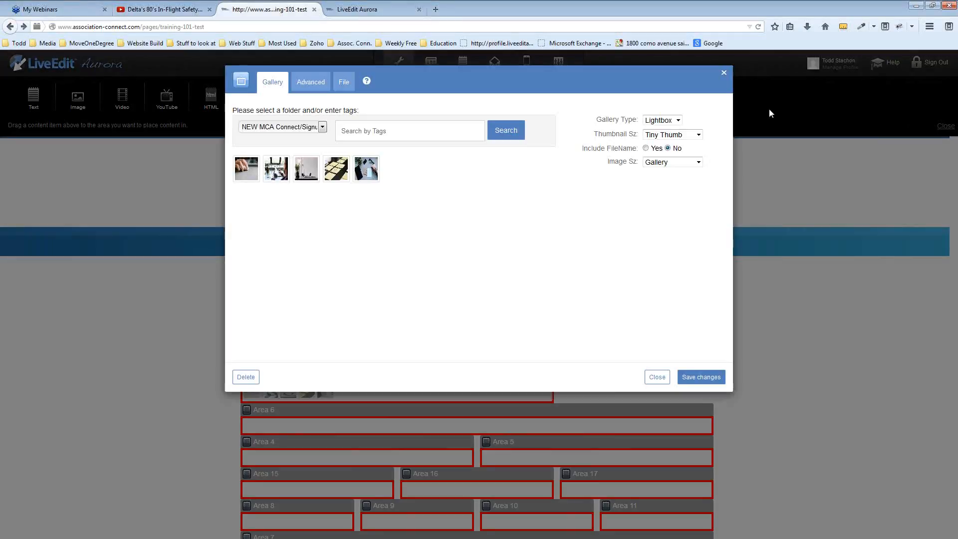
Change the gallery thumbnails to regular Thumb size, save, and preview the result
{"action": "left_click", "coordinate": [698, 134]}
{"action": "left_click", "coordinate": [667, 150]}
{"action": "left_click", "coordinate": [708, 378]}
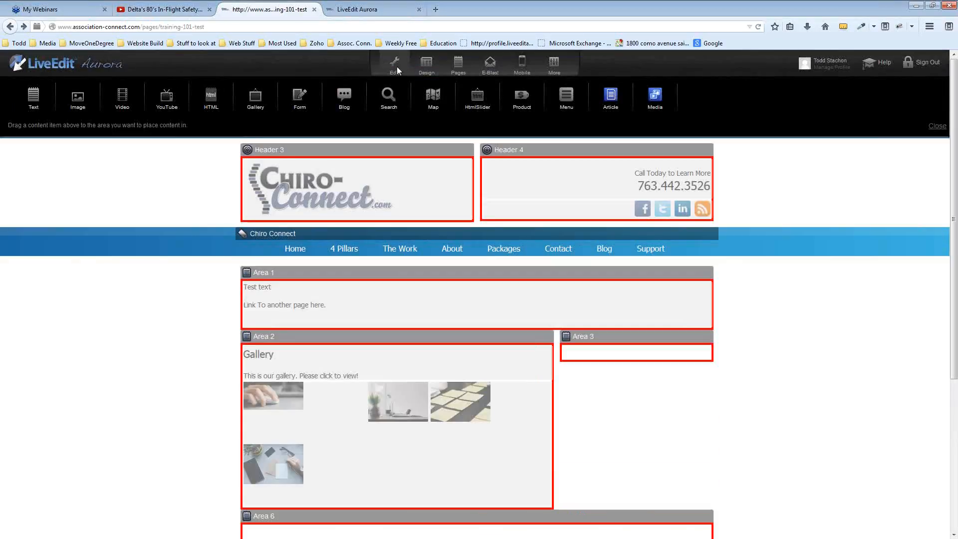
{"action": "left_click", "coordinate": [399, 66]}
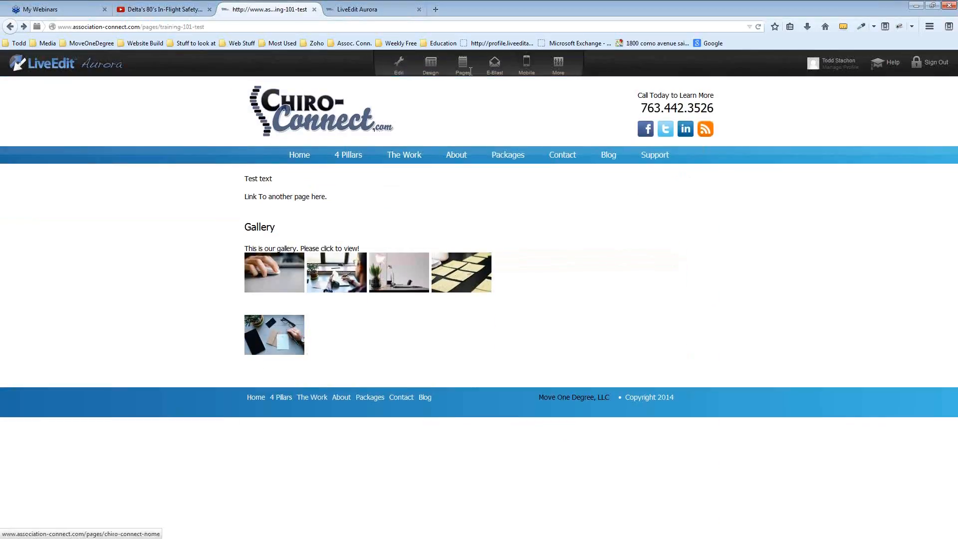
{"action": "left_click", "coordinate": [399, 65]}
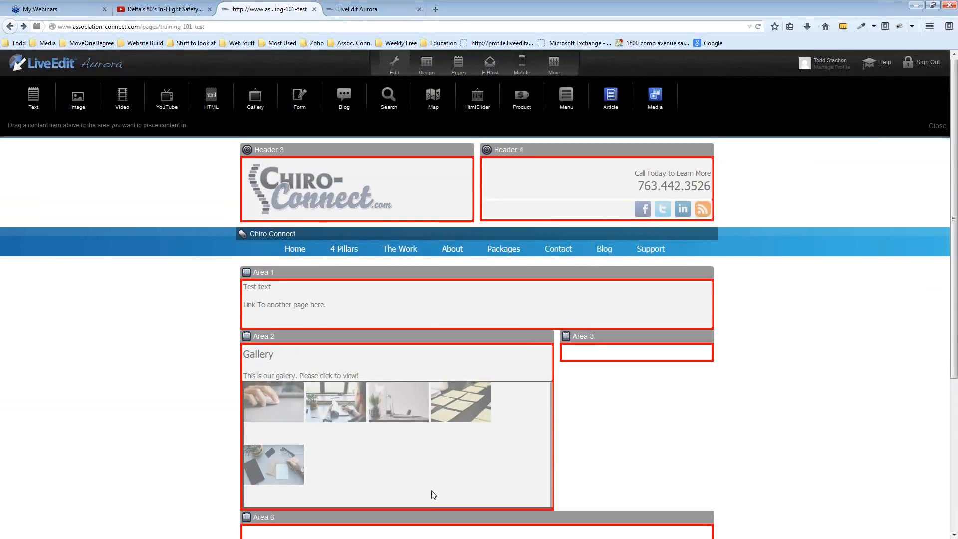
Set the Area 2 gallery's Gallery Type to Basic and save the change
{"action": "left_click", "coordinate": [432, 493]}
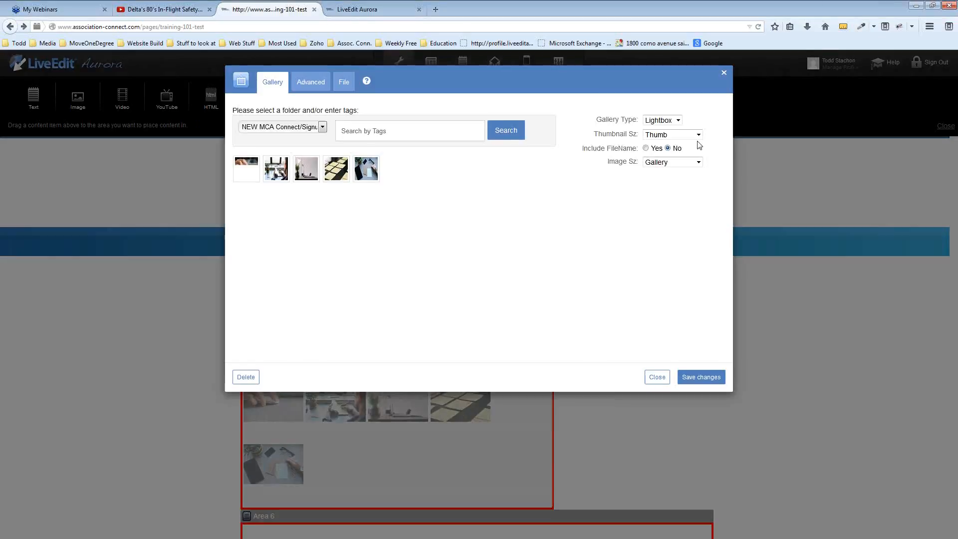
{"action": "left_click", "coordinate": [677, 121]}
{"action": "left_click", "coordinate": [656, 129]}
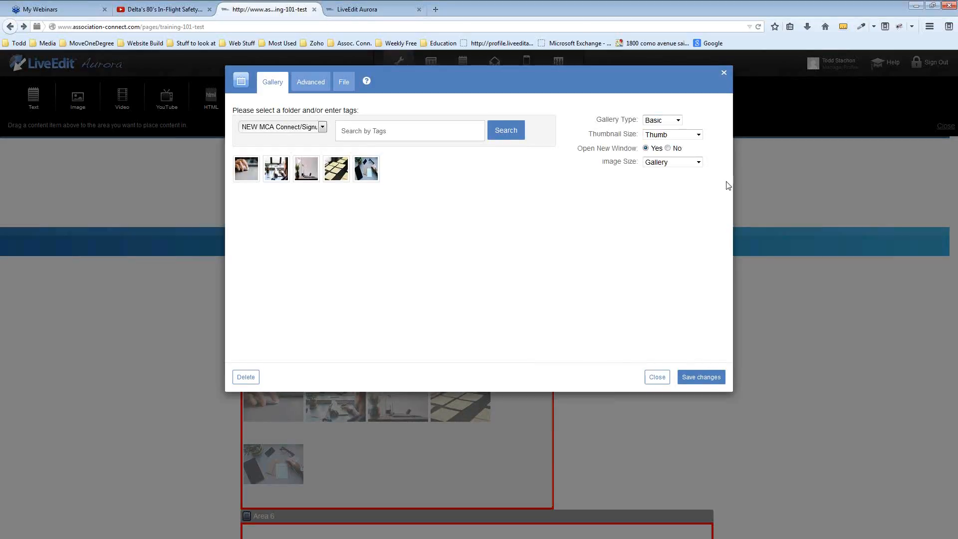
{"action": "left_click", "coordinate": [703, 378]}
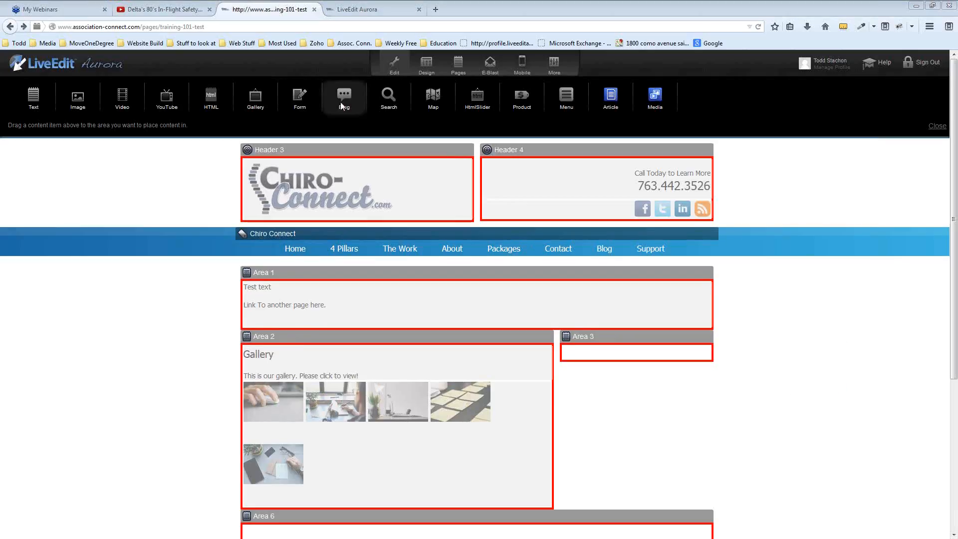
Place a new form on the page and rename it from 'New Form' to 'Test Form Training'
{"action": "left_click_drag", "start_coordinate": [292, 97], "coordinate": [534, 401]}
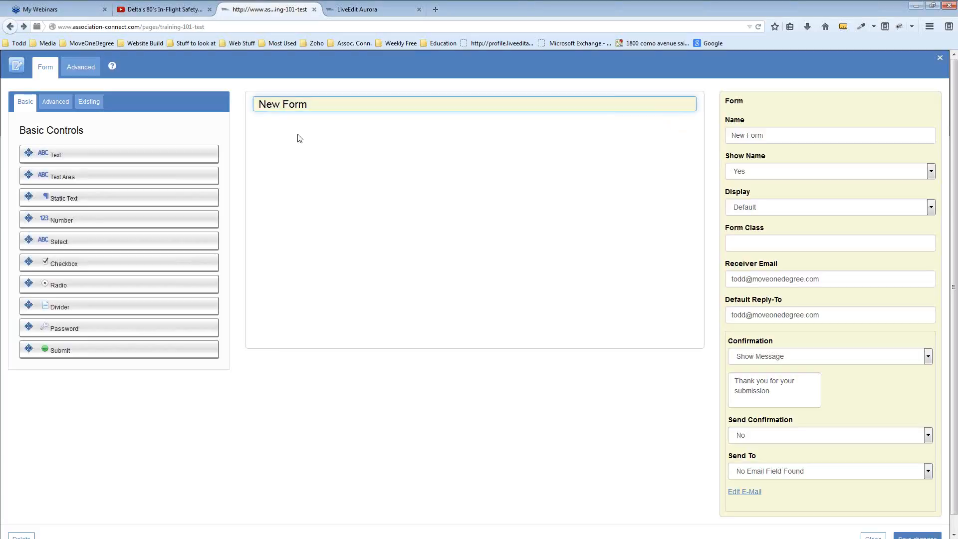
{"action": "left_click", "coordinate": [773, 135]}
{"action": "key", "text": "ctrl+a"}
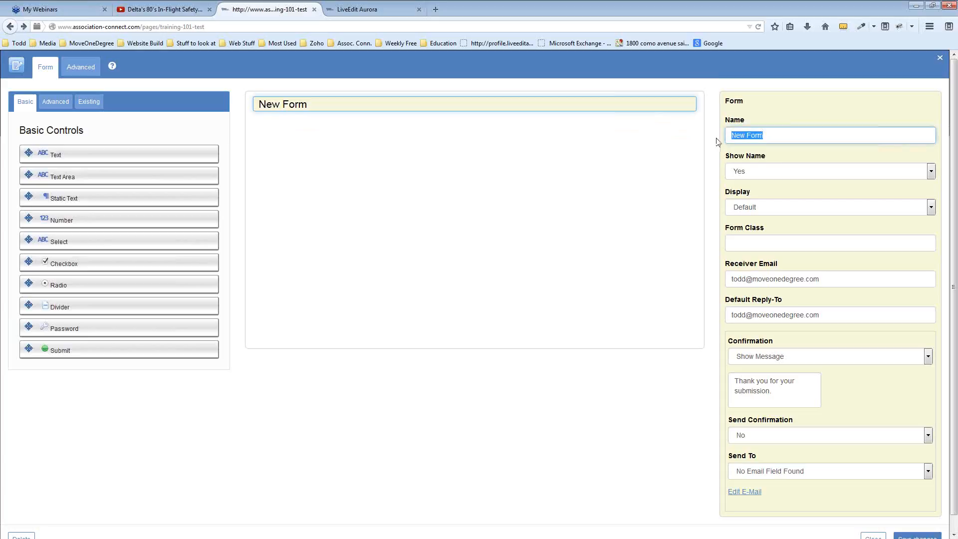
{"action": "type", "text": "Test Form"}
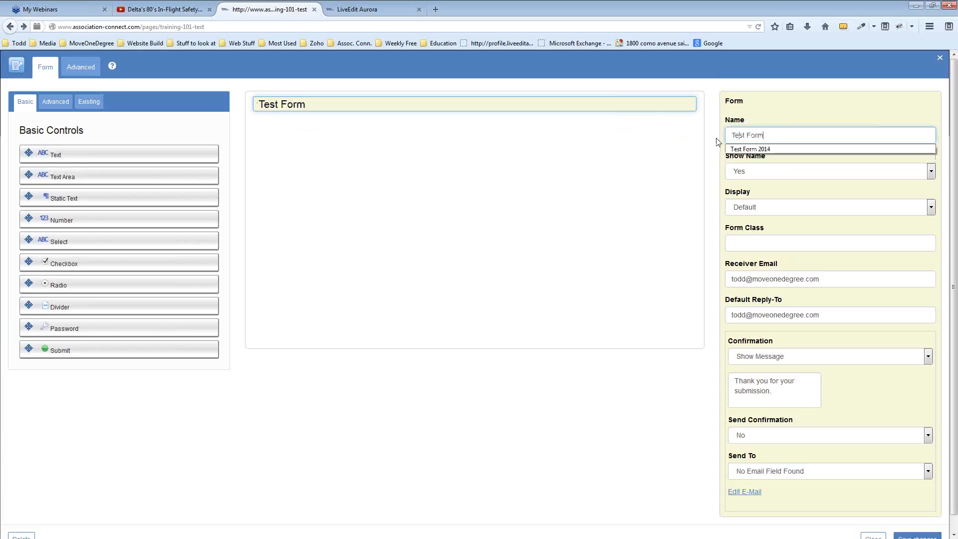
{"action": "type", "text": " Training"}
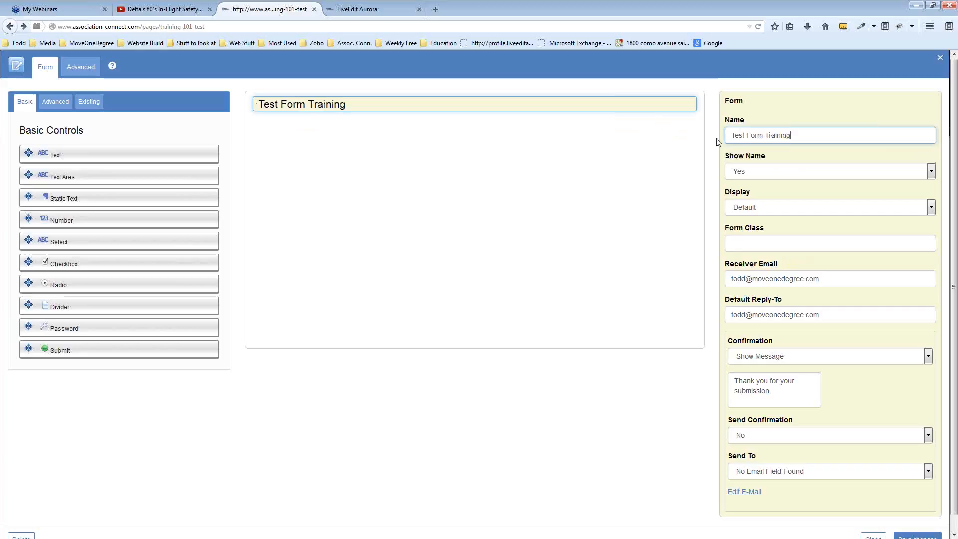
{"action": "left_click", "coordinate": [621, 180]}
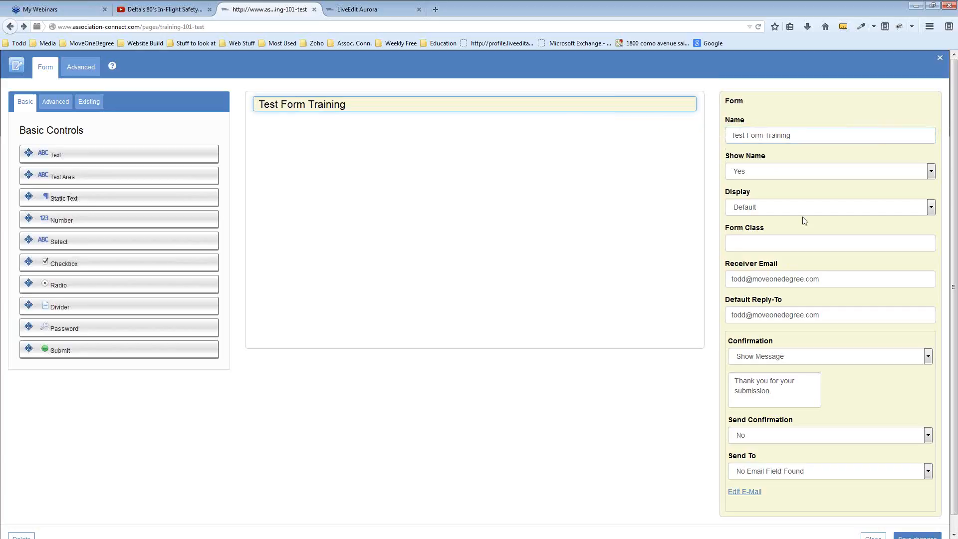
Keep Show Name at Yes and Display at Default, and check the receiver e-mail address
{"action": "left_click", "coordinate": [829, 178]}
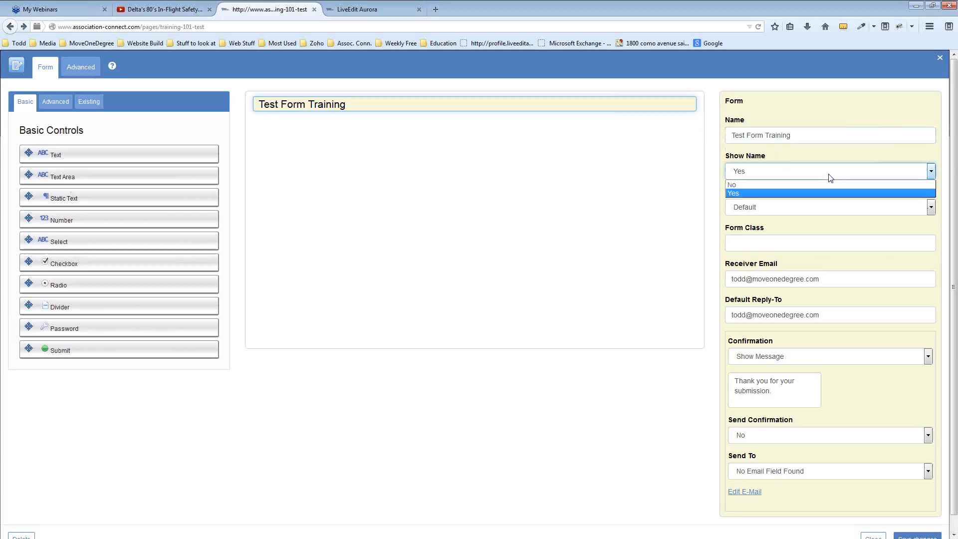
{"action": "left_click", "coordinate": [788, 185]}
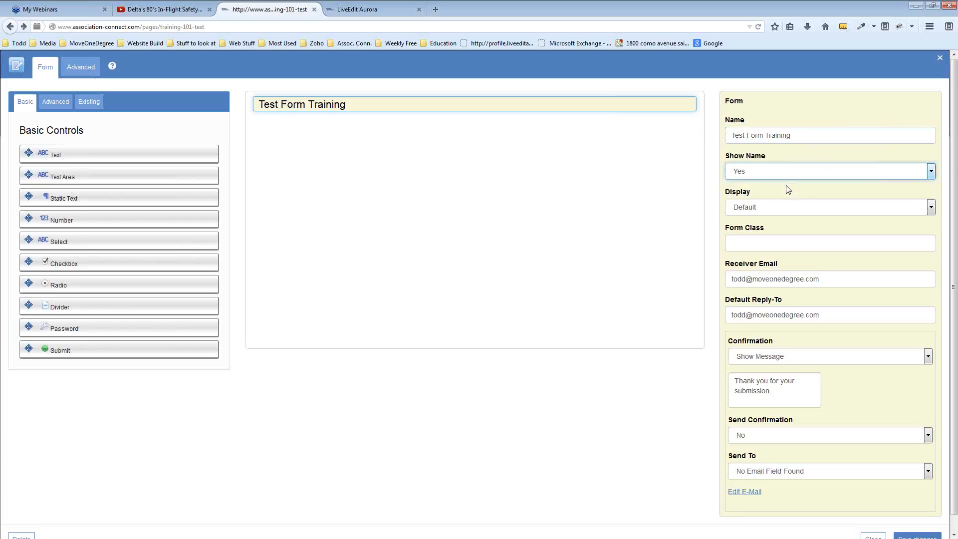
{"action": "left_click", "coordinate": [786, 176]}
{"action": "left_click", "coordinate": [782, 194]}
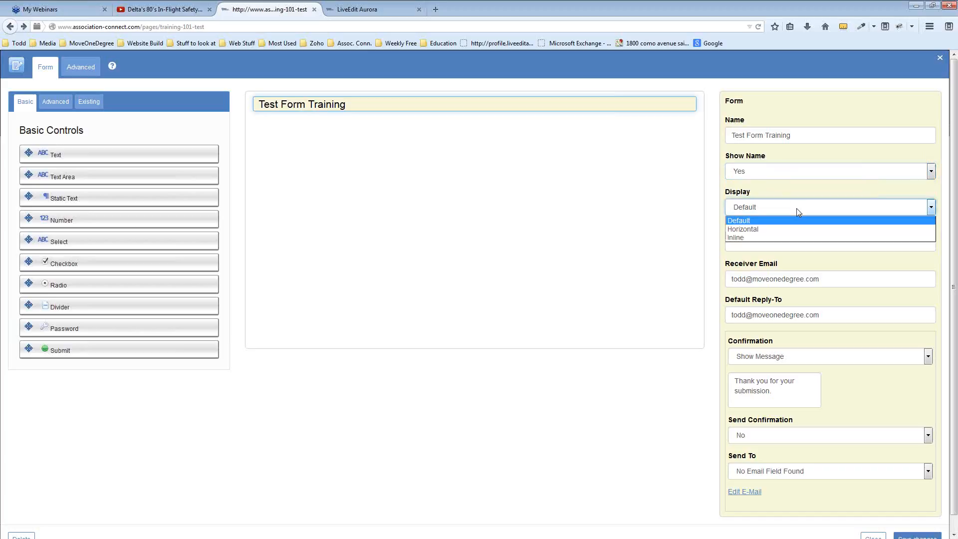
{"action": "left_click", "coordinate": [796, 208]}
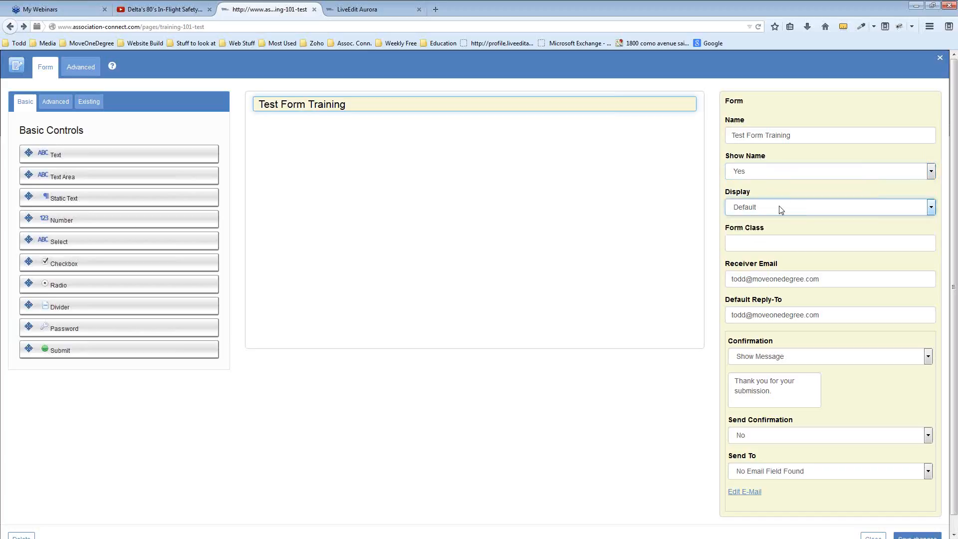
{"action": "left_click", "coordinate": [781, 209]}
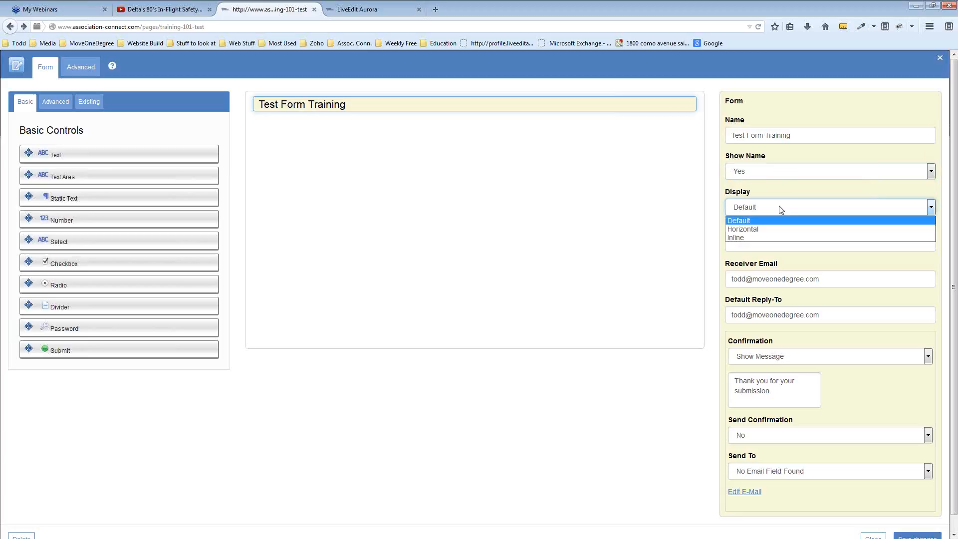
{"action": "left_click", "coordinate": [716, 220]}
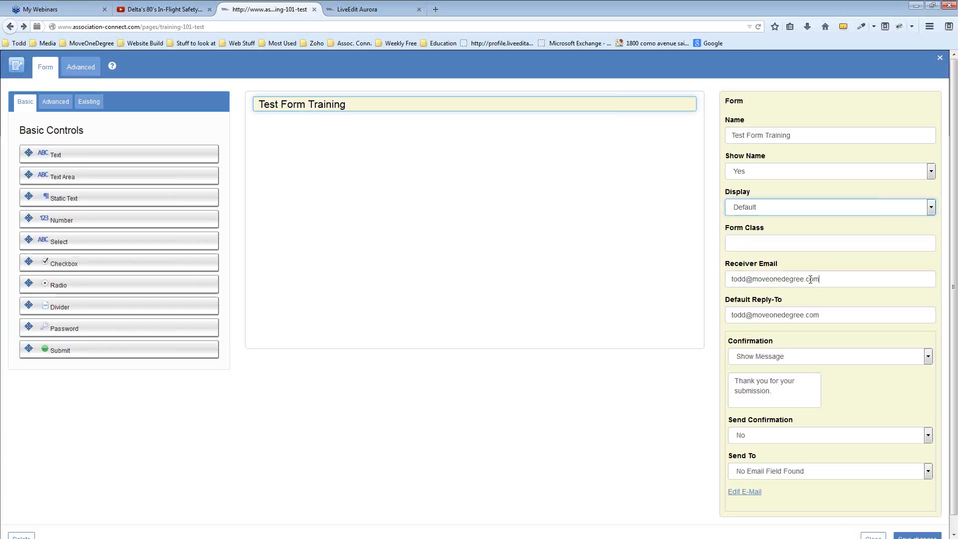
{"action": "left_click_drag", "start_coordinate": [810, 279], "coordinate": [672, 274]}
{"action": "left_click", "coordinate": [859, 275]}
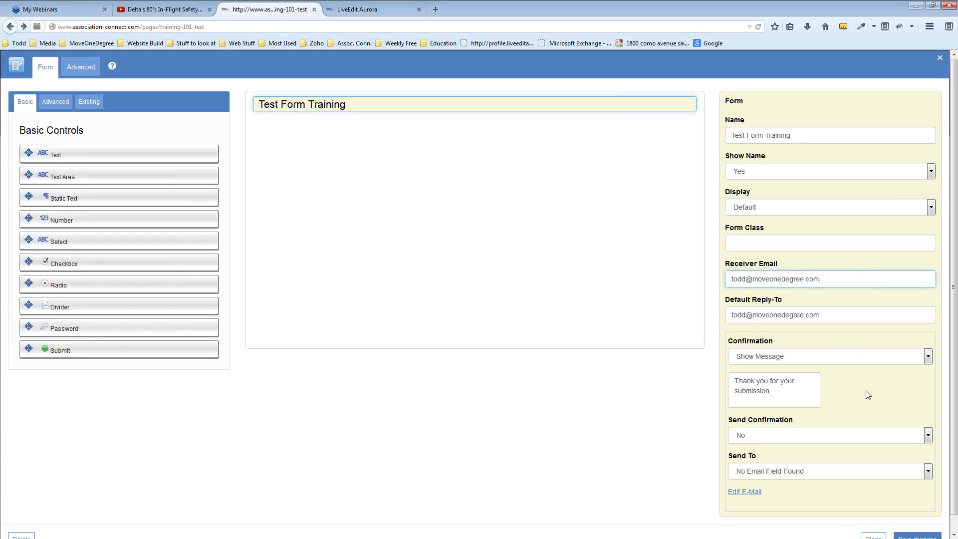
{"action": "scroll", "coordinate": [866, 394], "scroll_direction": "down", "scroll_amount": 1}
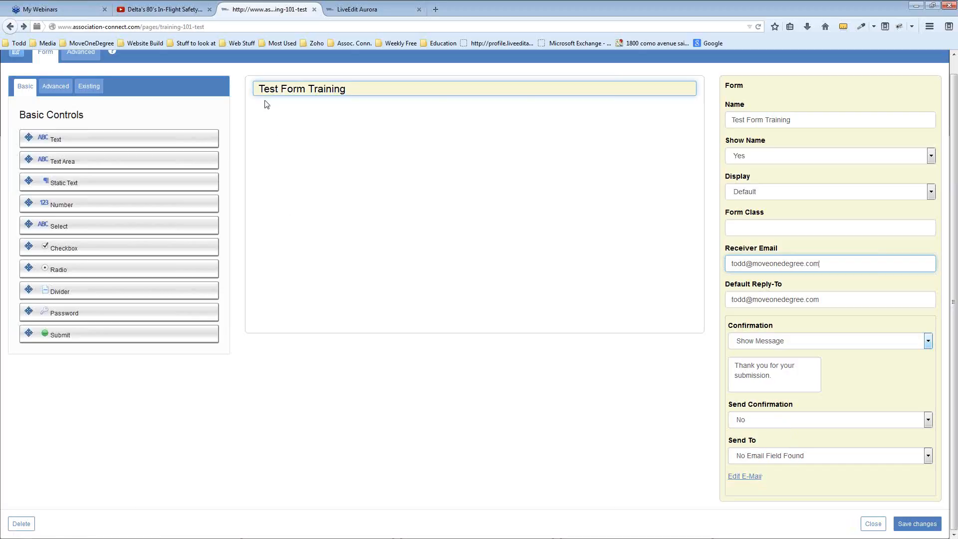
{"action": "scroll", "coordinate": [463, 175], "scroll_direction": "up", "scroll_amount": 1}
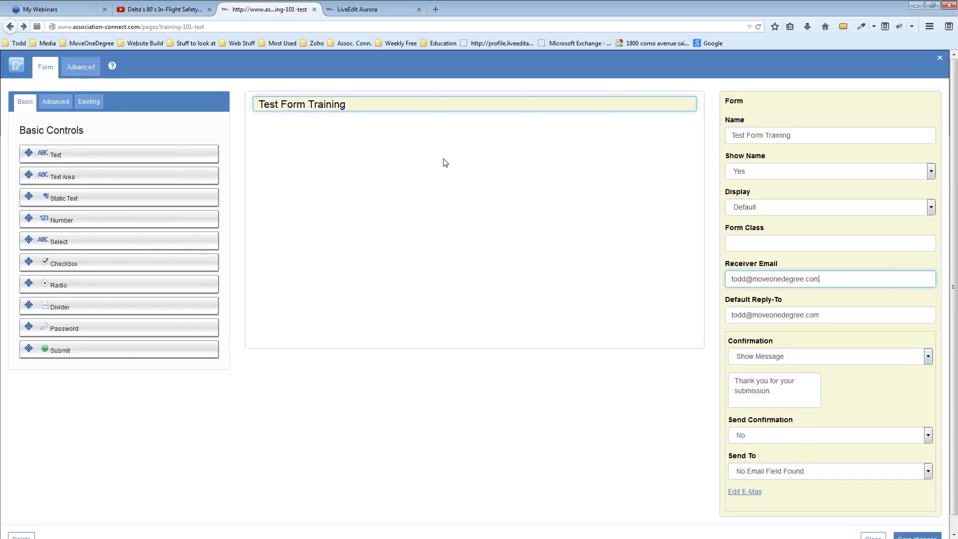
Add the Advanced Name control (First and Last Name), attempt an email field, and save the form
{"action": "left_click", "coordinate": [45, 104]}
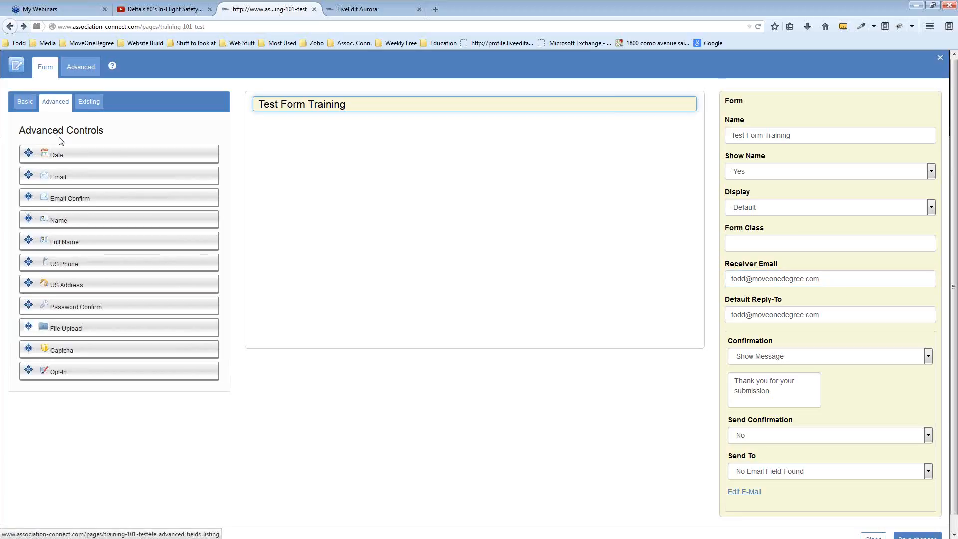
{"action": "left_click_drag", "start_coordinate": [72, 219], "coordinate": [385, 122]}
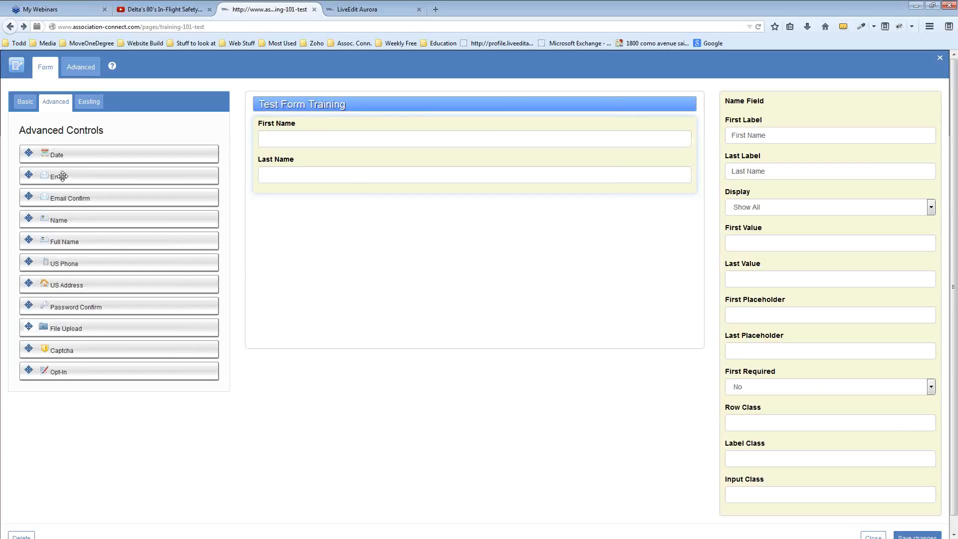
{"action": "left_click_drag", "start_coordinate": [63, 176], "coordinate": [368, 215]}
{"action": "left_click", "coordinate": [337, 256]}
{"action": "left_click_drag", "start_coordinate": [54, 174], "coordinate": [216, 192]}
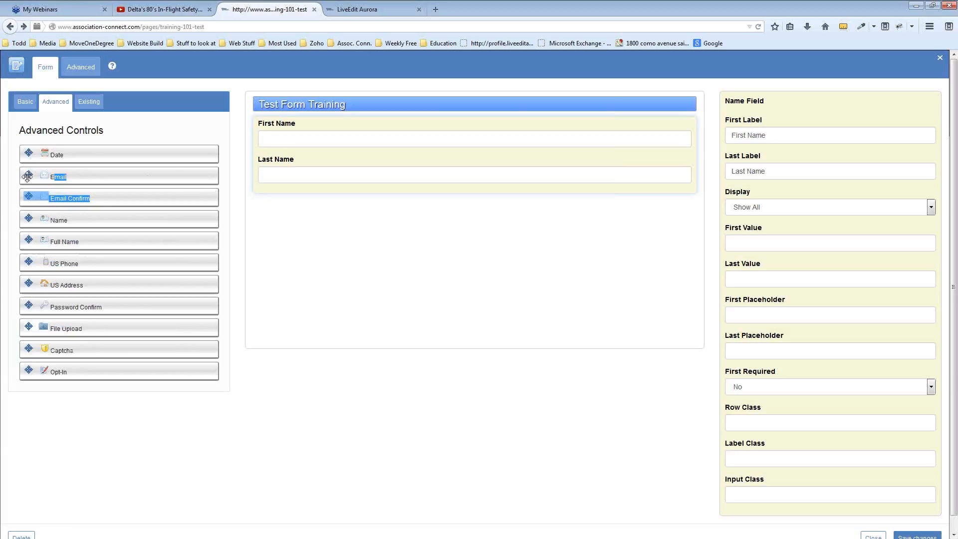
{"action": "left_click_drag", "start_coordinate": [28, 176], "coordinate": [133, 199]}
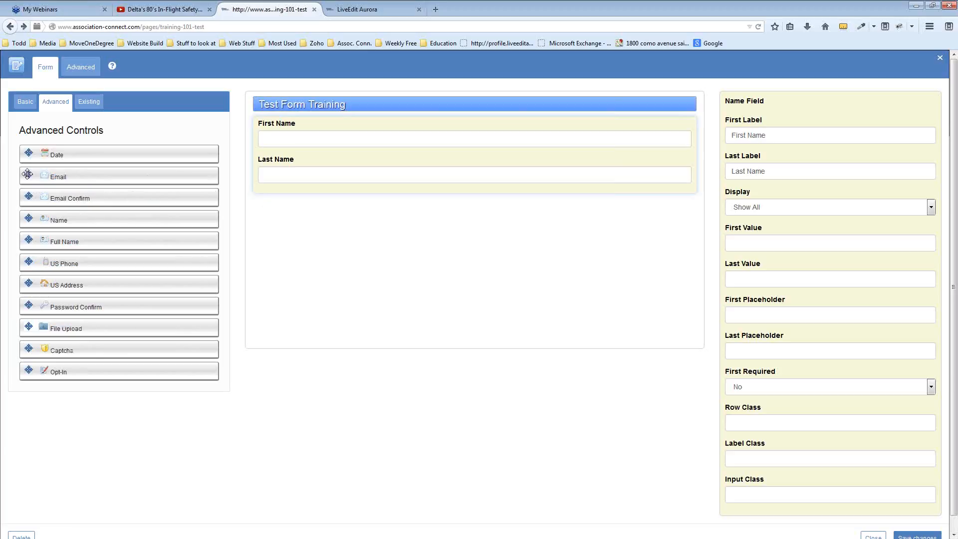
{"action": "left_click_drag", "start_coordinate": [27, 174], "coordinate": [331, 224]}
{"action": "left_click_drag", "start_coordinate": [46, 178], "coordinate": [81, 181]}
{"action": "left_click", "coordinate": [918, 535]}
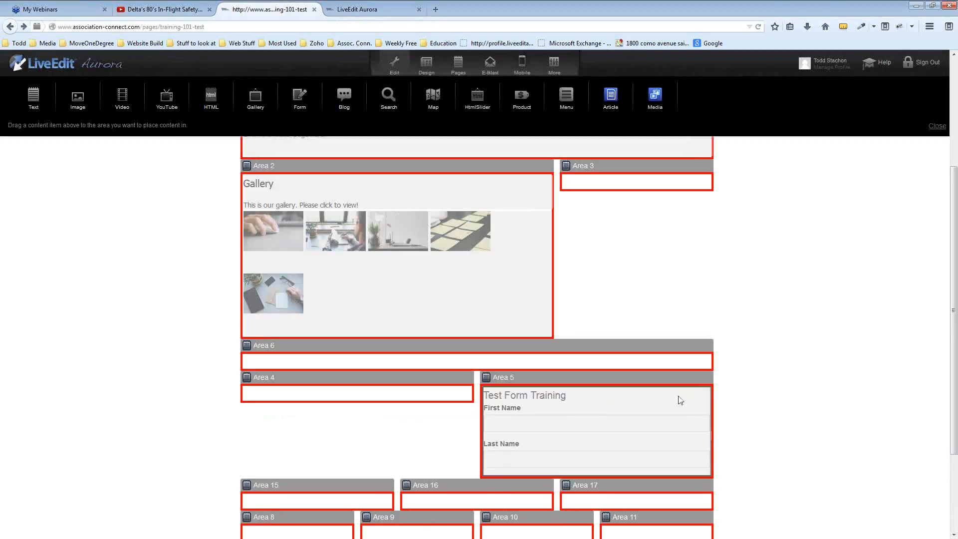
{"action": "left_click", "coordinate": [593, 419]}
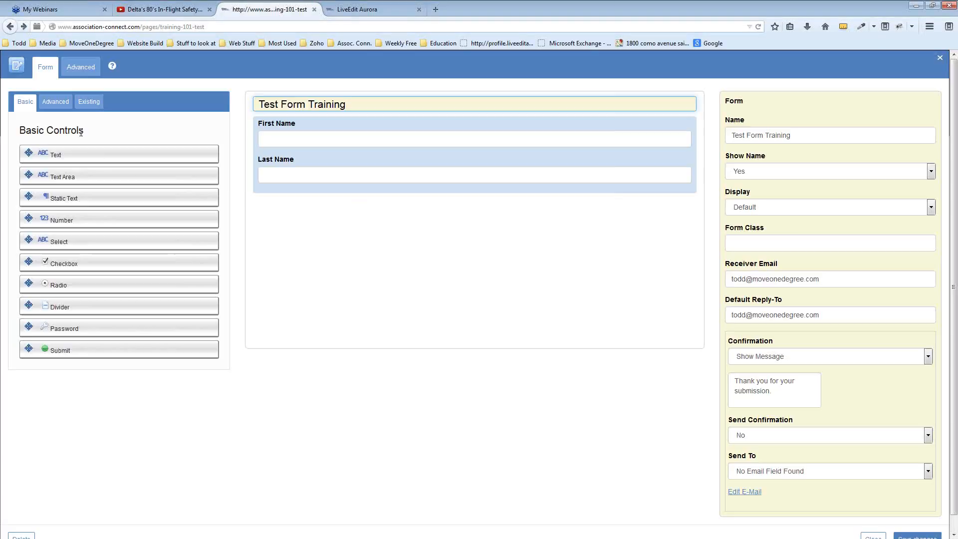
{"action": "left_click", "coordinate": [56, 105]}
{"action": "left_click_drag", "start_coordinate": [53, 177], "coordinate": [239, 214]}
{"action": "left_click", "coordinate": [240, 213]}
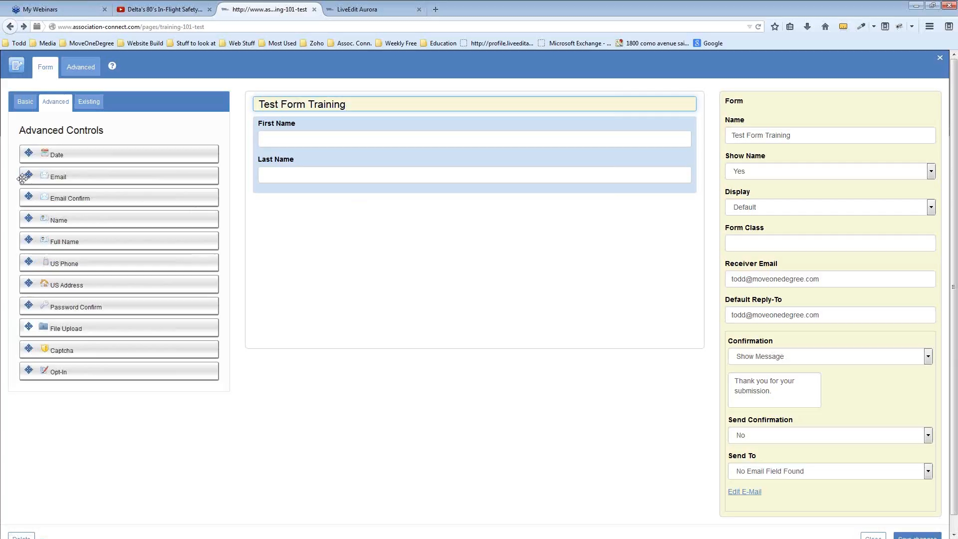
{"action": "left_click_drag", "start_coordinate": [30, 174], "coordinate": [298, 122]}
{"action": "left_click", "coordinate": [487, 124]}
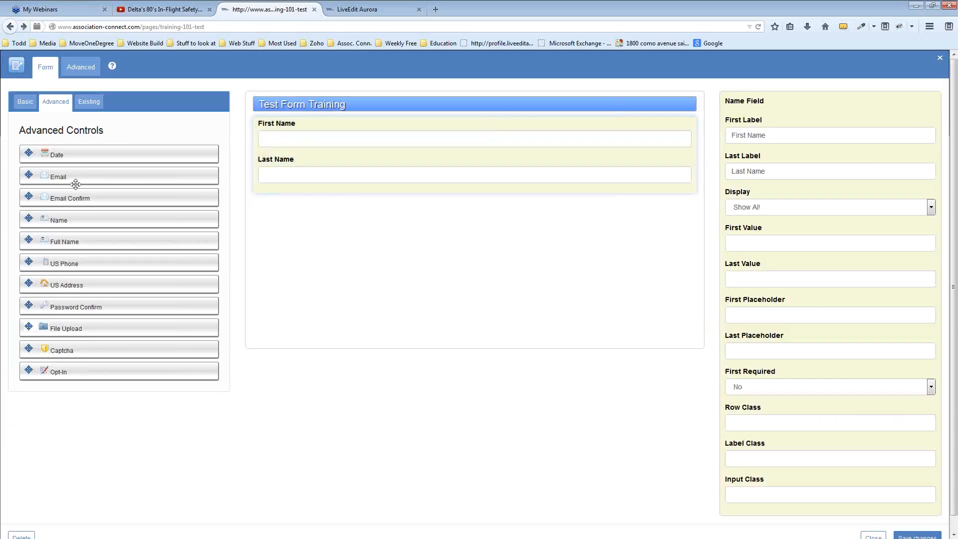
{"action": "left_click_drag", "start_coordinate": [65, 177], "coordinate": [335, 212]}
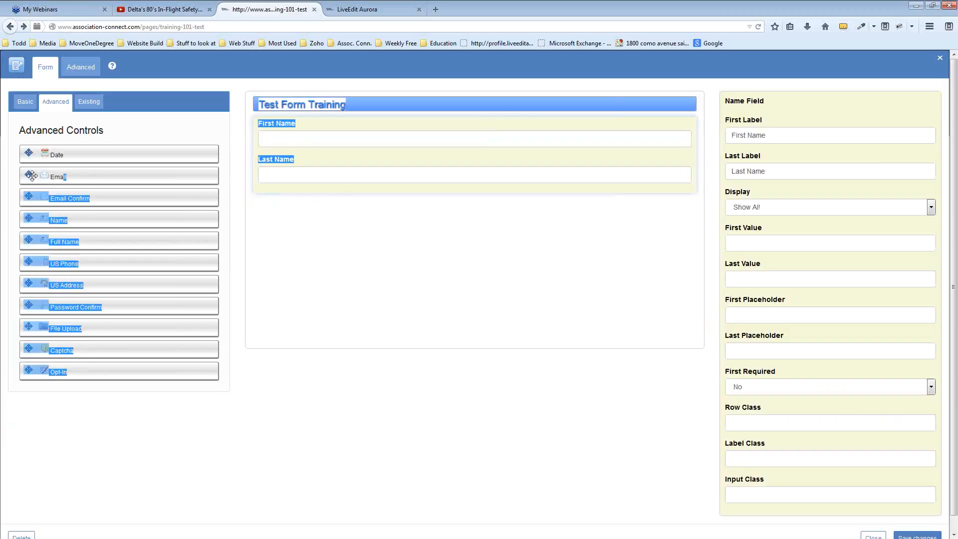
{"action": "left_click_drag", "start_coordinate": [32, 176], "coordinate": [330, 228]}
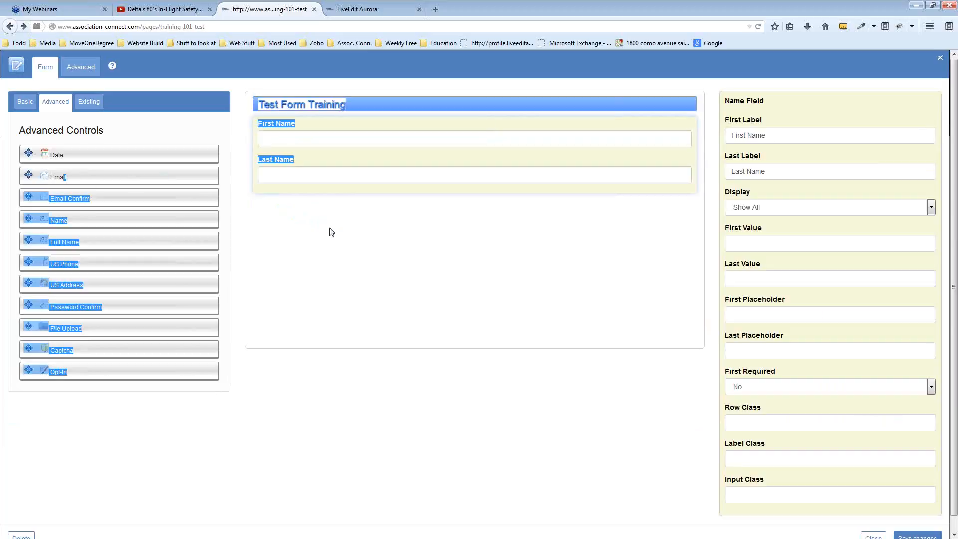
{"action": "left_click", "coordinate": [341, 133]}
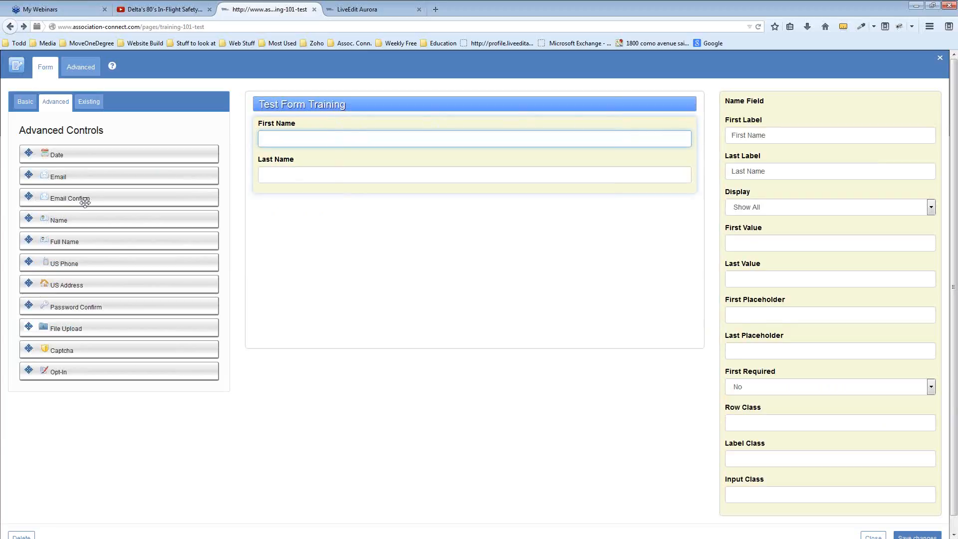
{"action": "left_click", "coordinate": [379, 124]}
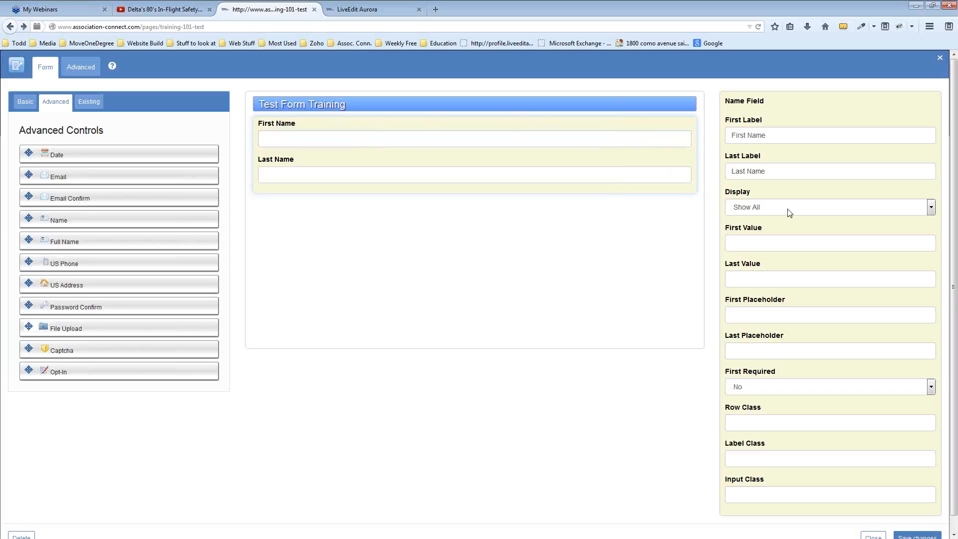
{"action": "left_click_drag", "start_coordinate": [29, 218], "coordinate": [310, 218]}
{"action": "left_click_drag", "start_coordinate": [29, 267], "coordinate": [345, 227]}
{"action": "left_click_drag", "start_coordinate": [75, 264], "coordinate": [287, 237]}
{"action": "left_click", "coordinate": [286, 237]}
{"action": "left_click", "coordinate": [741, 136]}
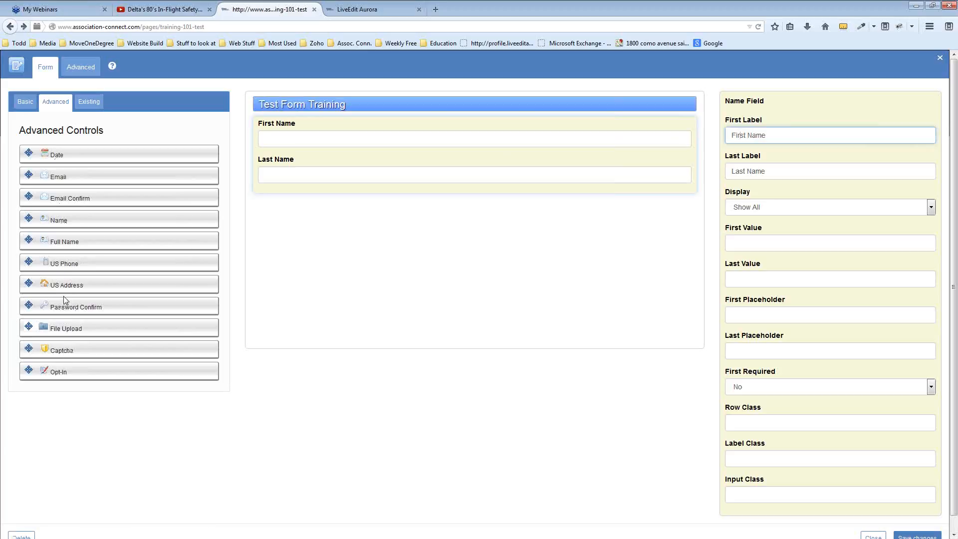
Try adding a Basic Checkbox field, review the Form settings, and close the form editor
{"action": "left_click", "coordinate": [27, 103]}
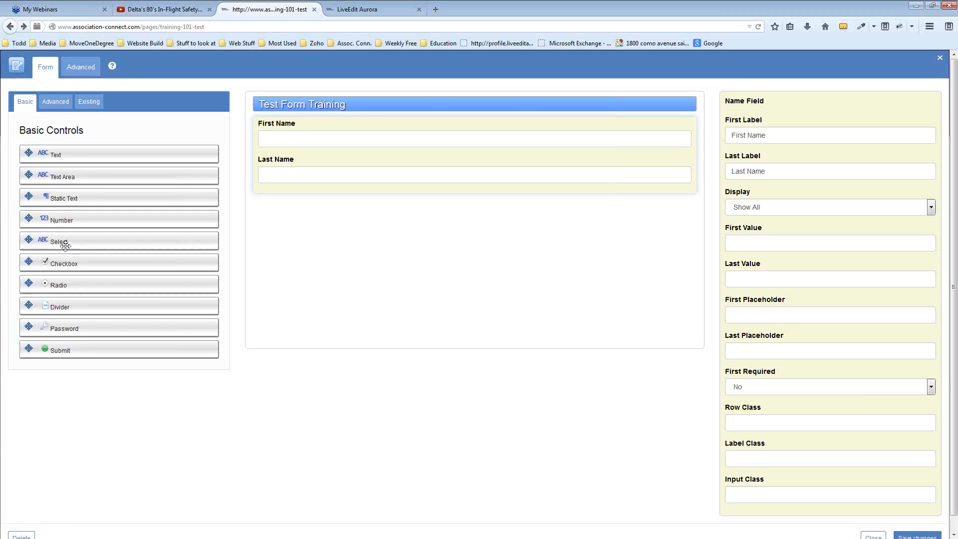
{"action": "left_click_drag", "start_coordinate": [31, 262], "coordinate": [292, 226]}
{"action": "left_click", "coordinate": [563, 104]}
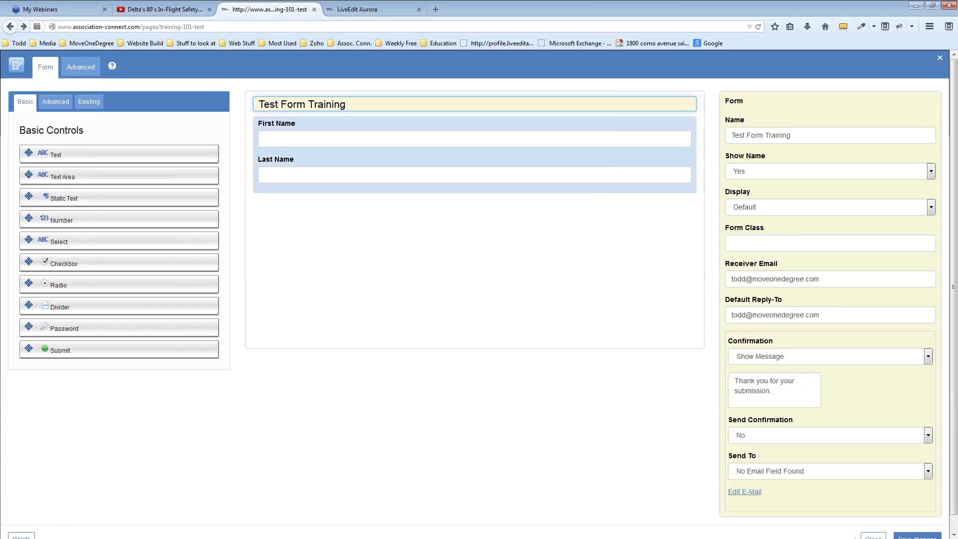
{"action": "left_click", "coordinate": [873, 536]}
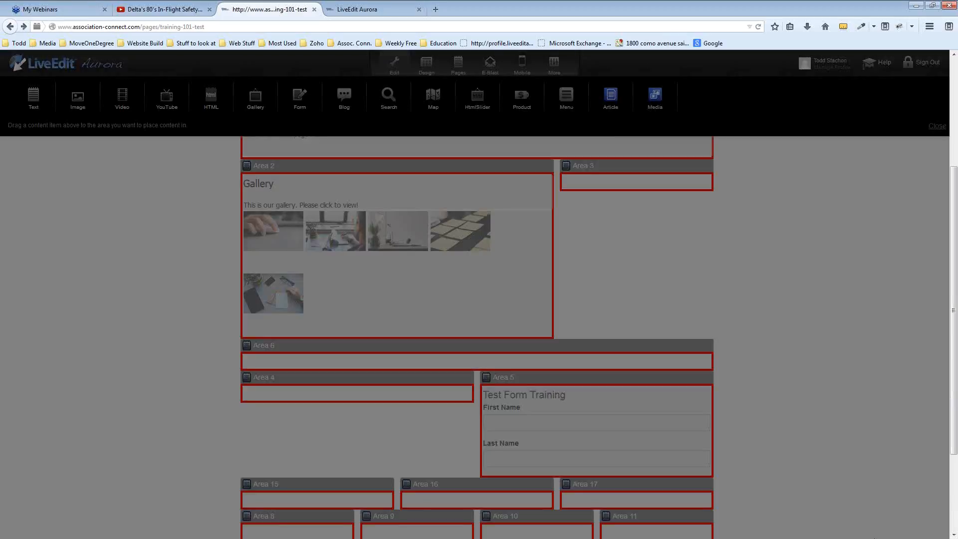
{"action": "left_click", "coordinate": [374, 9]}
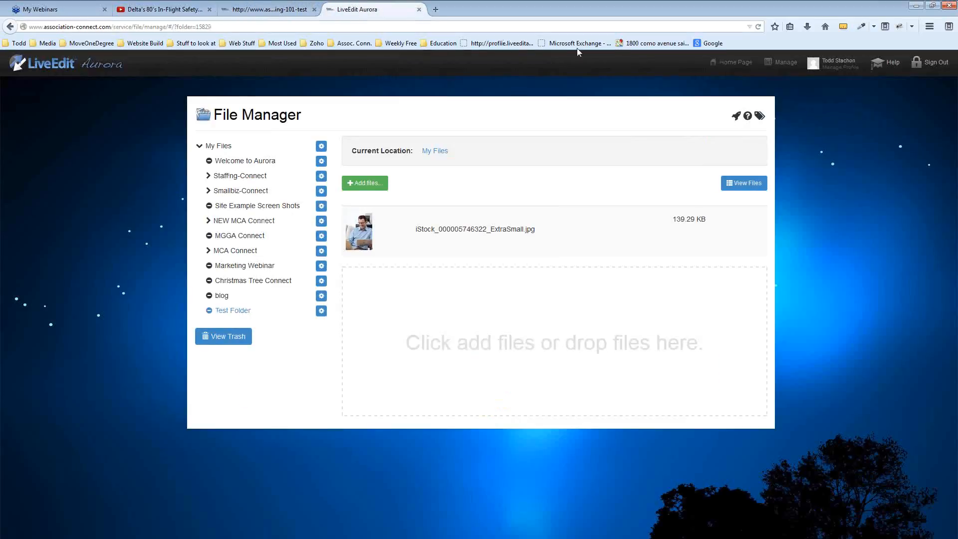
{"action": "left_click", "coordinate": [776, 65]}
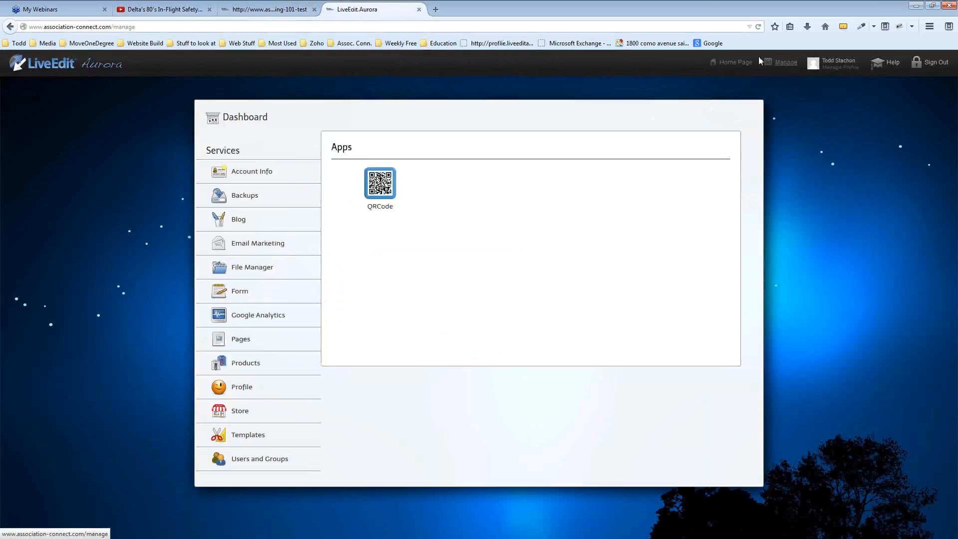
{"action": "left_click", "coordinate": [241, 293]}
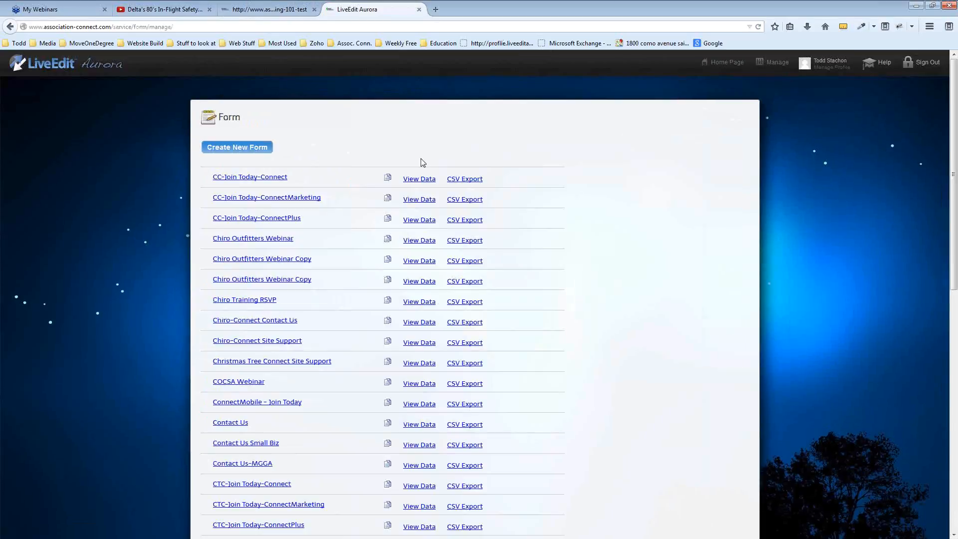
{"action": "scroll", "coordinate": [423, 163], "scroll_direction": "down", "scroll_amount": 15}
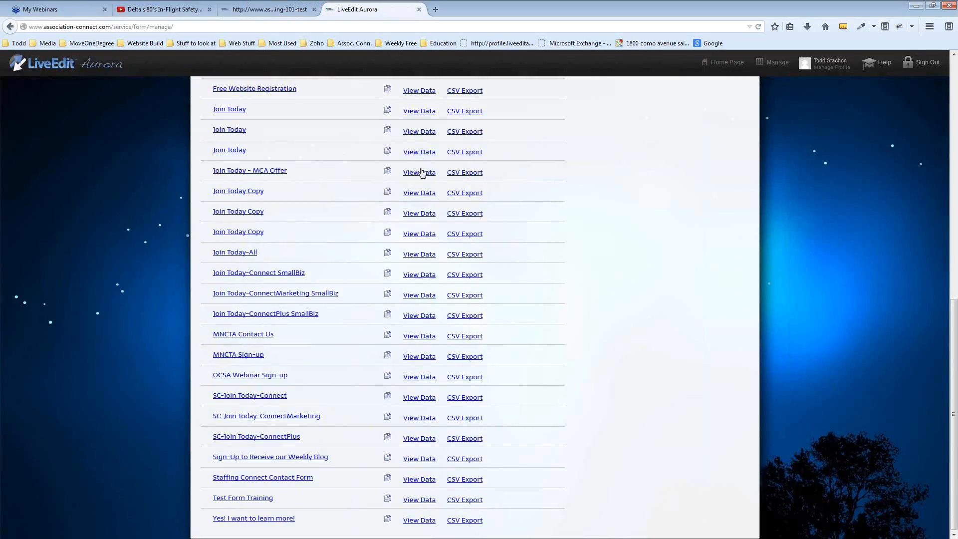
{"action": "left_click", "coordinate": [420, 501]}
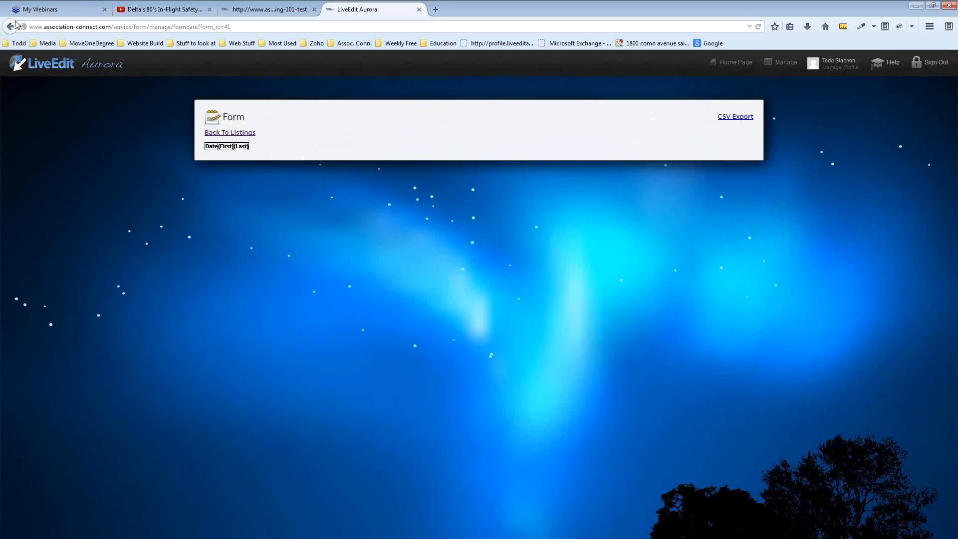
{"action": "left_click", "coordinate": [10, 27]}
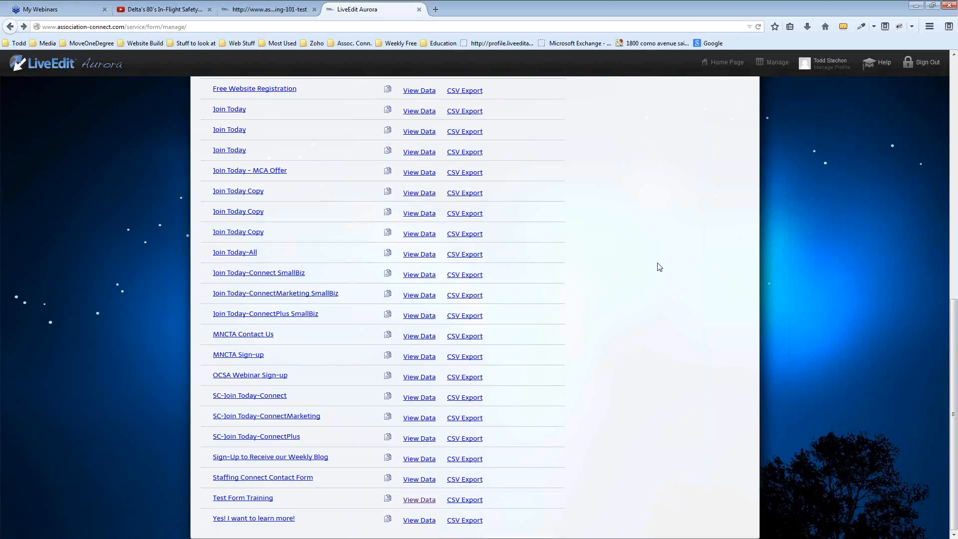
{"action": "left_click", "coordinate": [244, 8]}
{"action": "scroll", "coordinate": [160, 247], "scroll_direction": "up", "scroll_amount": 3}
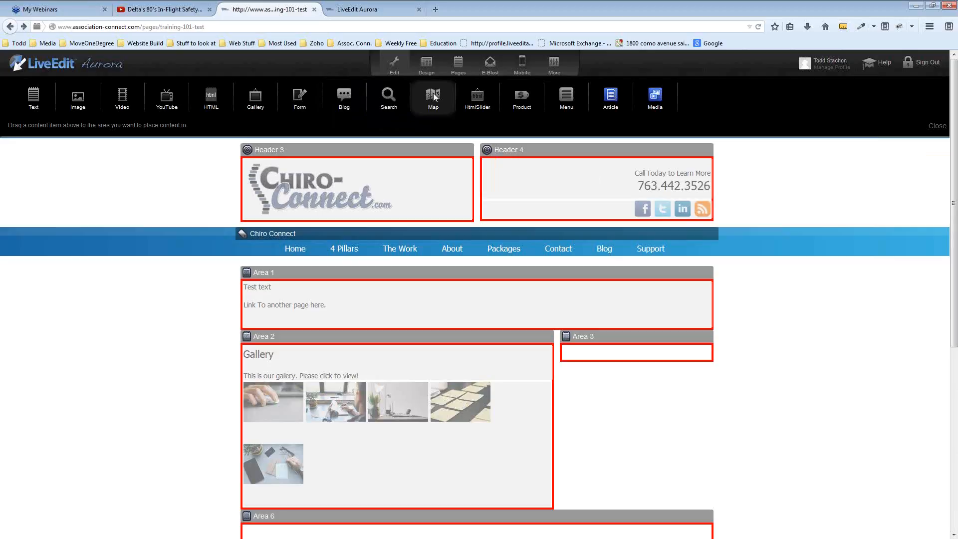
Try dropping a Map into Area 3, open and close the Area 1 text editor, then go to the forms list
{"action": "scroll", "coordinate": [433, 96], "scroll_direction": "down", "scroll_amount": 3}
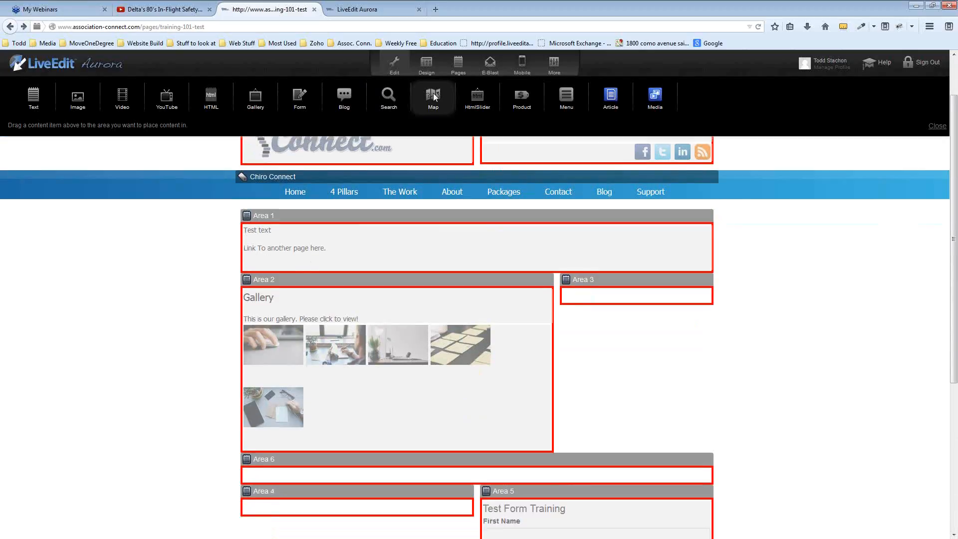
{"action": "mouse_move", "coordinate": [433, 96]}
{"action": "left_mouse_down"}
{"action": "mouse_move", "coordinate": [332, 470]}
{"action": "mouse_move", "coordinate": [341, 286]}
{"action": "mouse_move", "coordinate": [328, 250]}
{"action": "mouse_move", "coordinate": [650, 239]}
{"action": "mouse_move", "coordinate": [445, 94]}
{"action": "mouse_move", "coordinate": [438, 100]}
{"action": "left_mouse_up"}
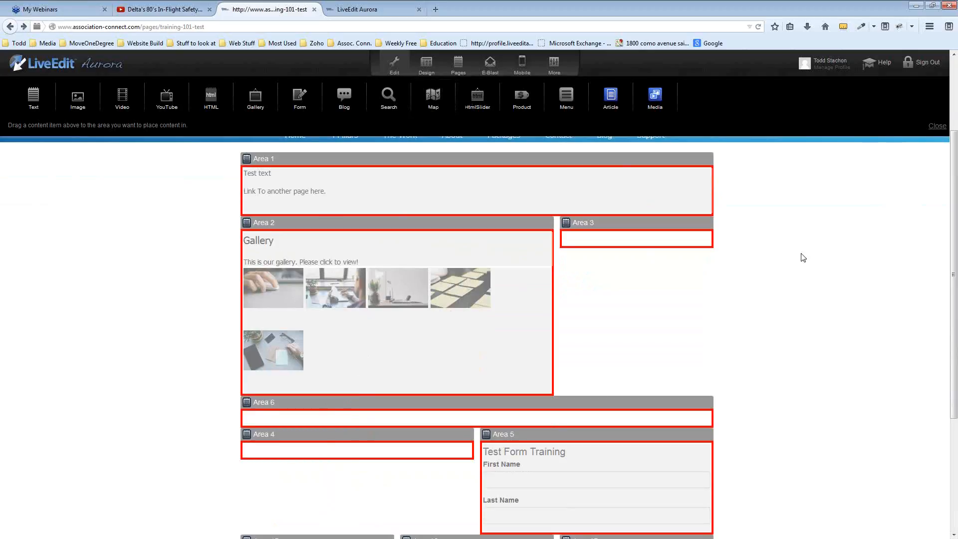
{"action": "scroll", "coordinate": [802, 256], "scroll_direction": "up", "scroll_amount": 3}
{"action": "left_click_drag", "start_coordinate": [431, 93], "coordinate": [609, 355]}
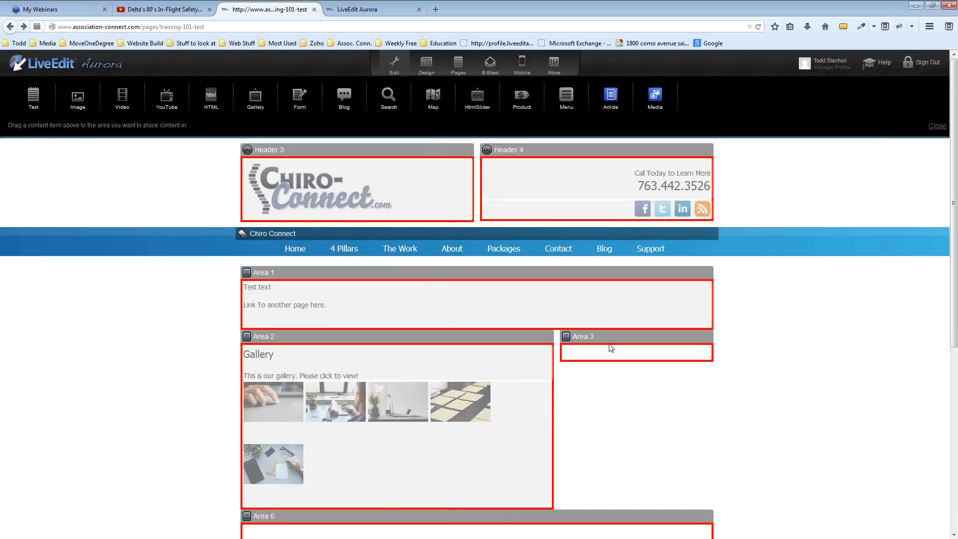
{"action": "left_click", "coordinate": [594, 313]}
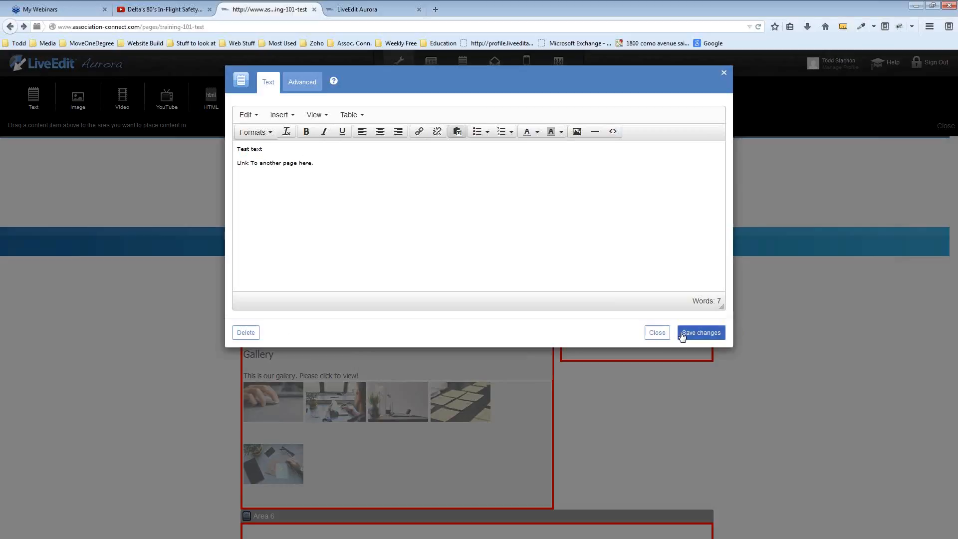
{"action": "left_click", "coordinate": [657, 332]}
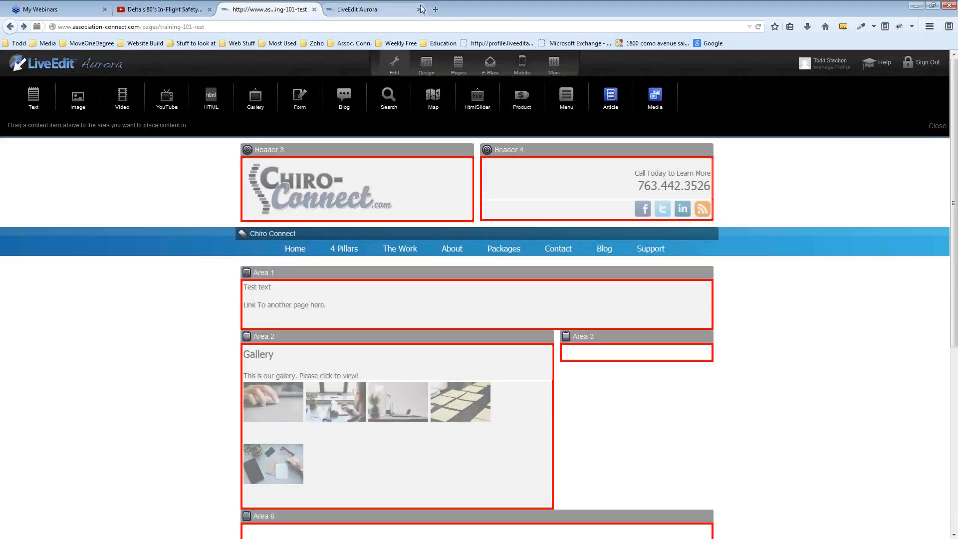
{"action": "left_click", "coordinate": [380, 10]}
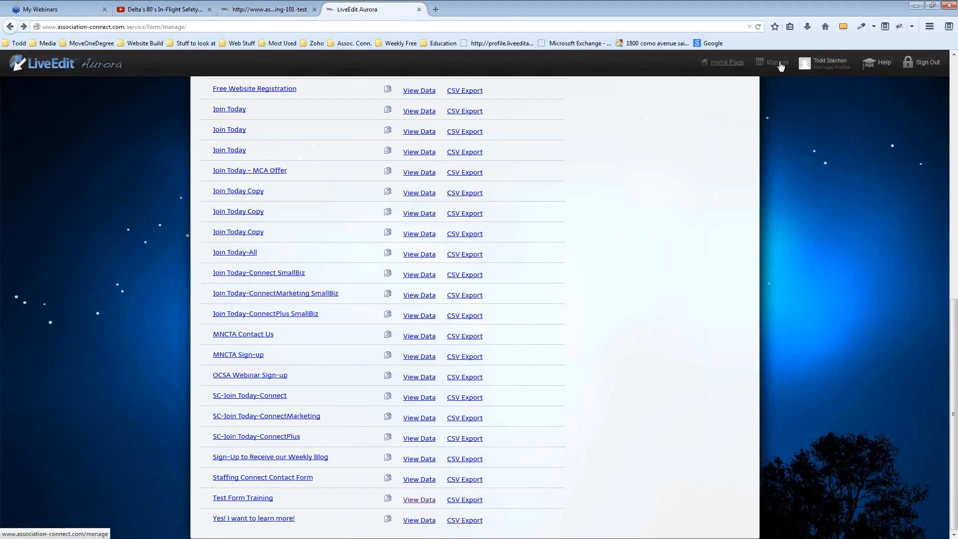
Copy the training page path and load /pages/training-101-test in place of /service/form/manage/
{"action": "left_click", "coordinate": [269, 9]}
{"action": "left_click_drag", "start_coordinate": [204, 27], "coordinate": [140, 32]}
{"action": "key", "text": "ctrl+c"}
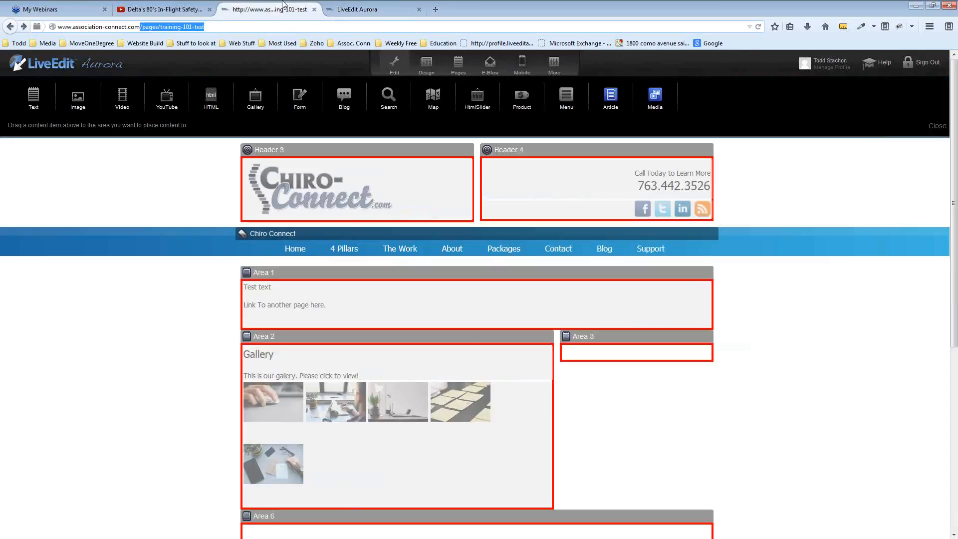
{"action": "left_click", "coordinate": [351, 9]}
{"action": "left_click", "coordinate": [254, 26]}
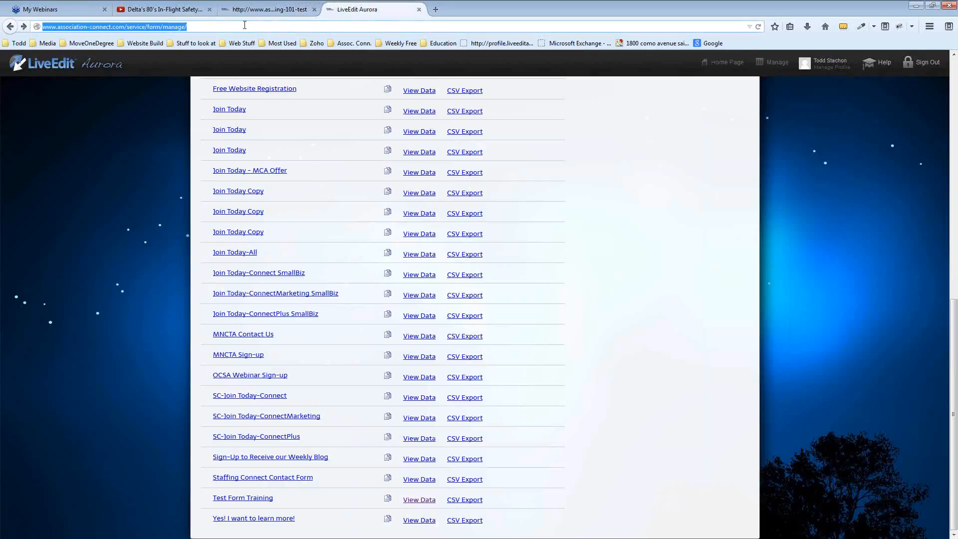
{"action": "left_click_drag", "start_coordinate": [244, 25], "coordinate": [123, 27]}
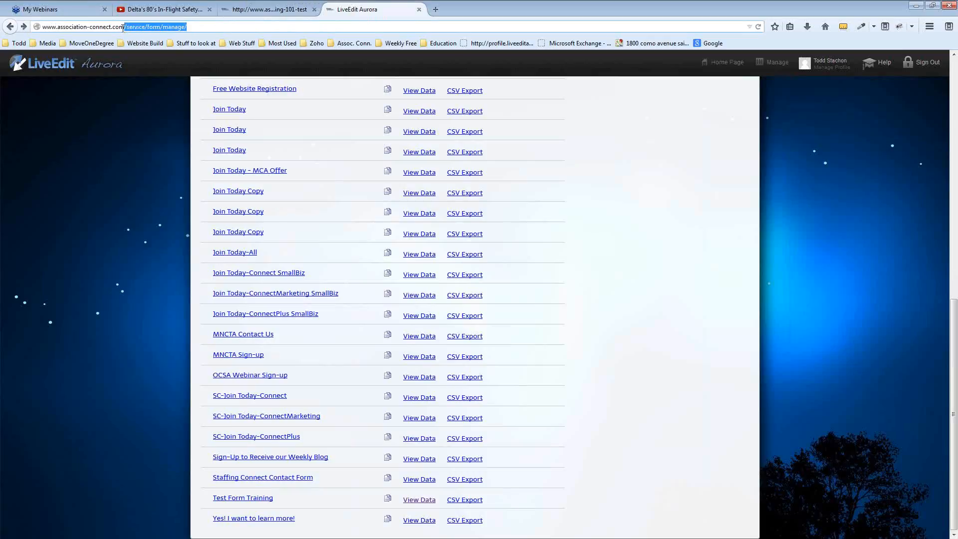
{"action": "key", "text": "ctrl+v"}
{"action": "key", "text": "Return"}
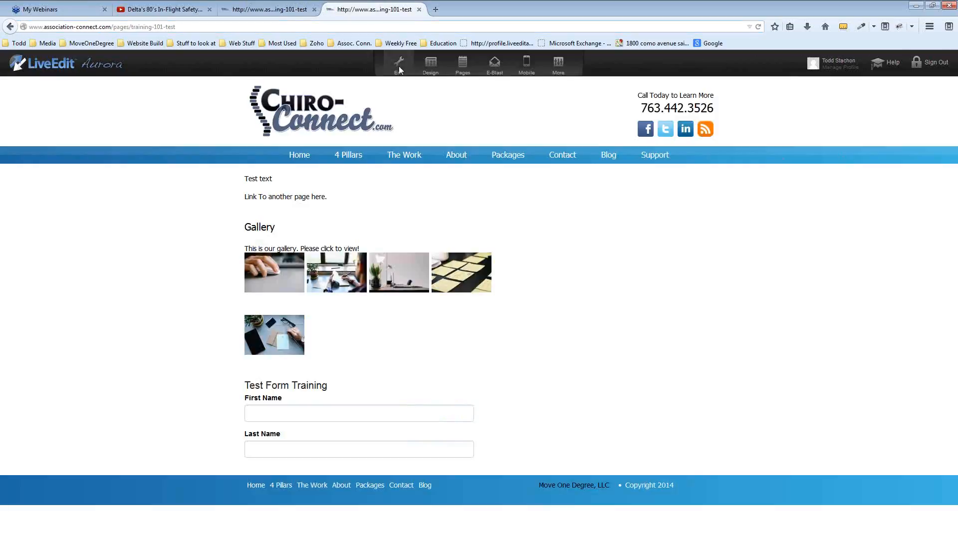
Add a map to the page, enter its street address, city, state and postal code, and save
{"action": "left_click", "coordinate": [398, 65]}
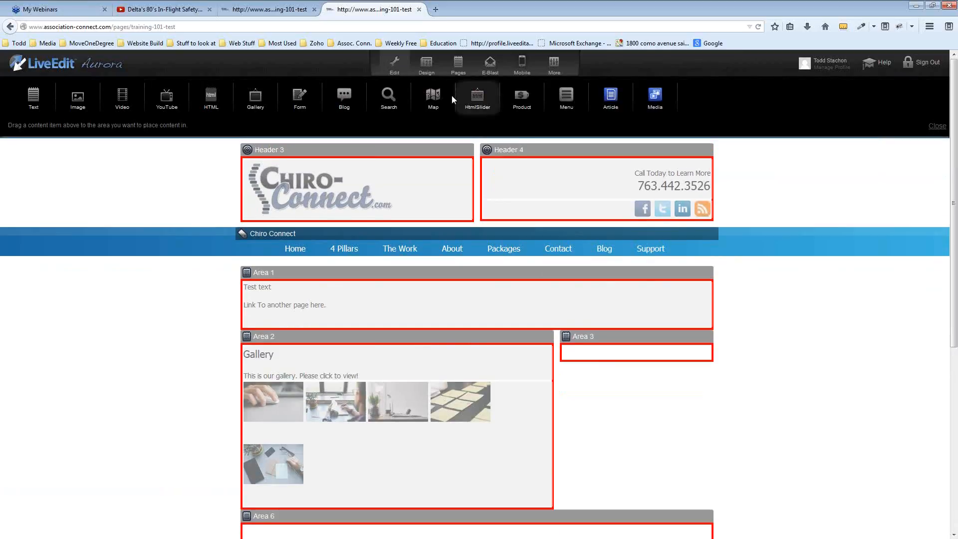
{"action": "left_click_drag", "start_coordinate": [432, 97], "coordinate": [604, 343]}
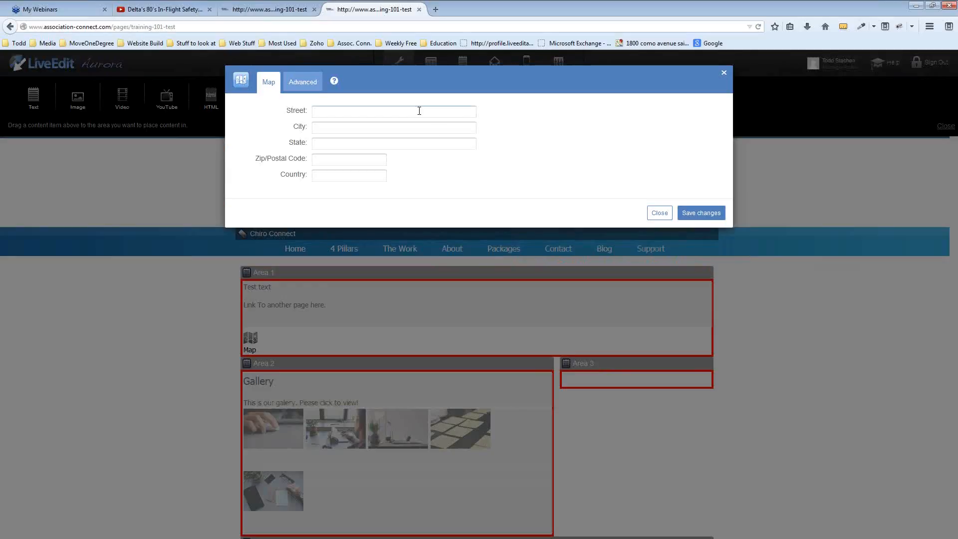
{"action": "left_click", "coordinate": [418, 110]}
{"action": "key", "text": "Tab"}
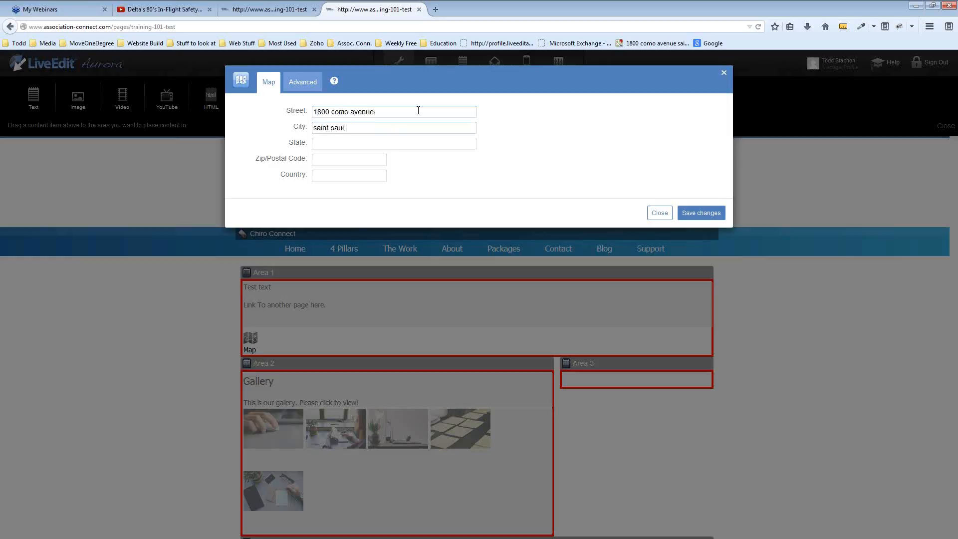
{"action": "key", "text": "Tab"}
{"action": "type", "text": "MN"}
{"action": "key", "text": "Tab"}
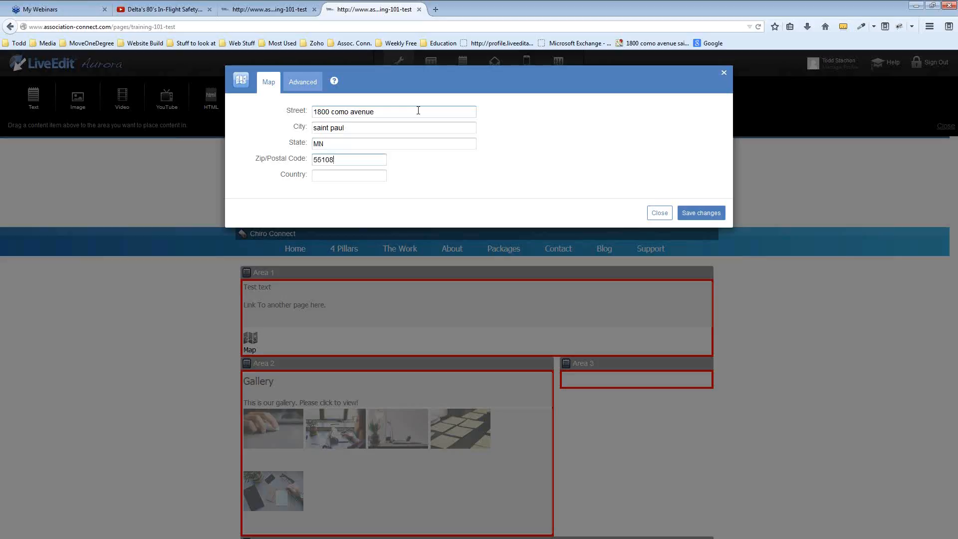
{"action": "left_click", "coordinate": [694, 213]}
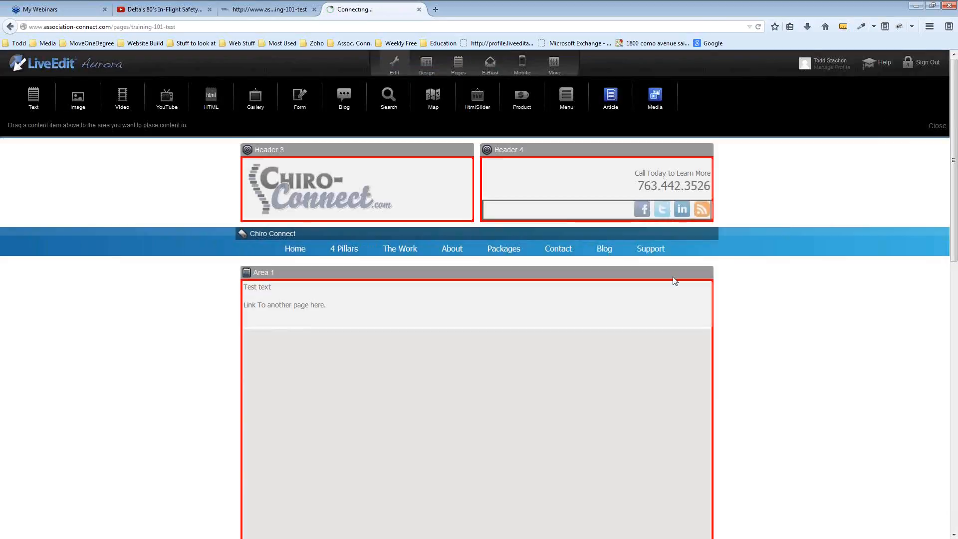
Preview the page with Edit off, then switch Edit back on
{"action": "left_click", "coordinate": [395, 65]}
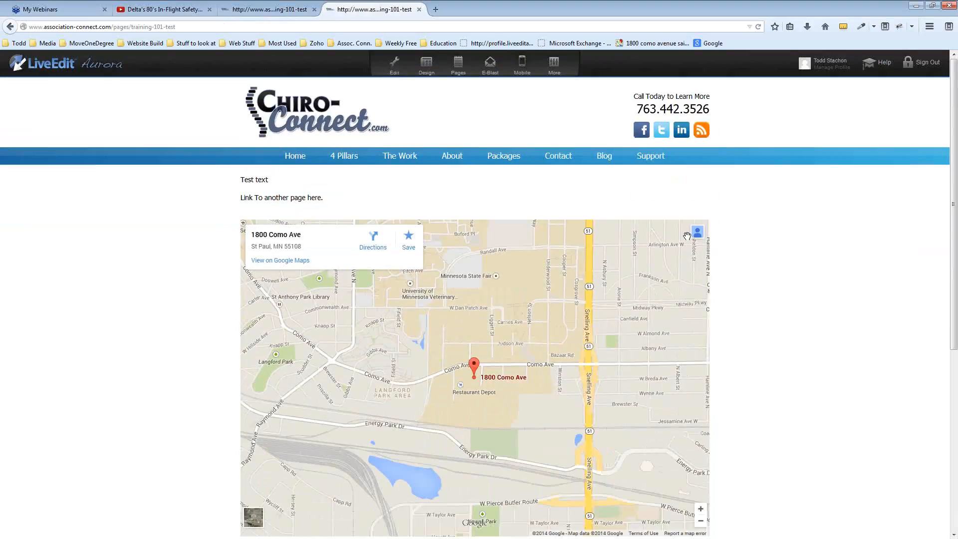
{"action": "scroll", "coordinate": [740, 275], "scroll_direction": "down", "scroll_amount": 3}
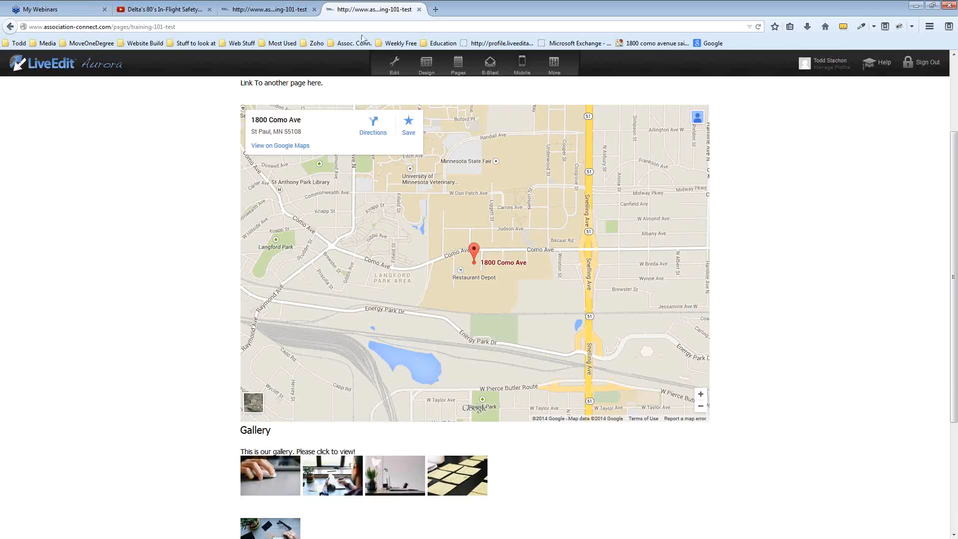
{"action": "left_click", "coordinate": [394, 67]}
Move the Google map into Area 3 beside the photo gallery
{"action": "scroll", "coordinate": [589, 354], "scroll_direction": "down", "scroll_amount": 10}
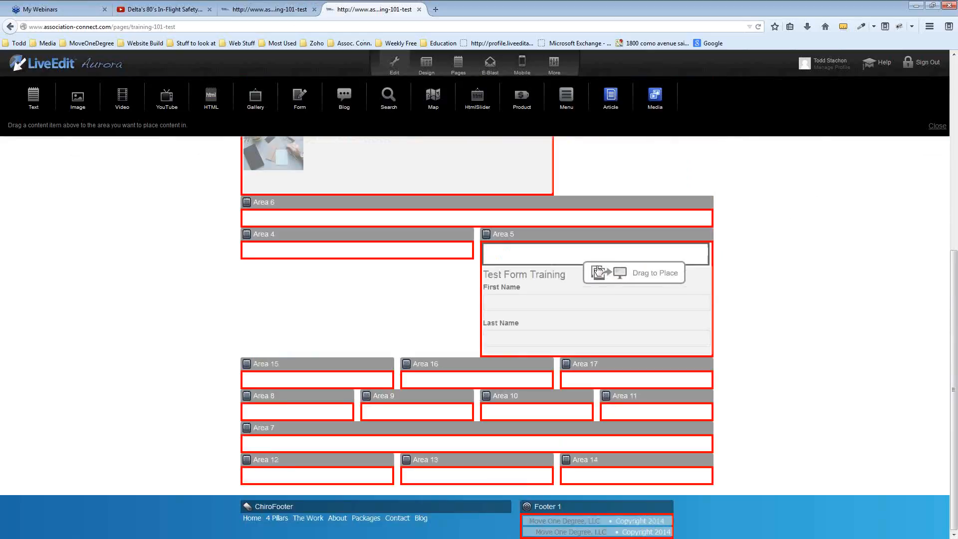
{"action": "scroll", "coordinate": [588, 264], "scroll_direction": "up", "scroll_amount": 3}
{"action": "left_click_drag", "start_coordinate": [588, 213], "coordinate": [585, 210]}
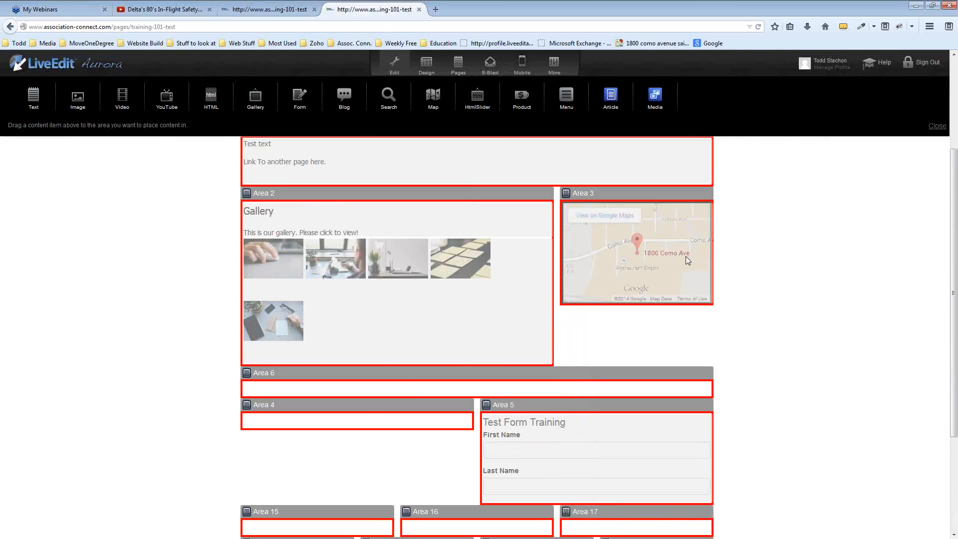
{"action": "scroll", "coordinate": [755, 265], "scroll_direction": "down", "scroll_amount": 3}
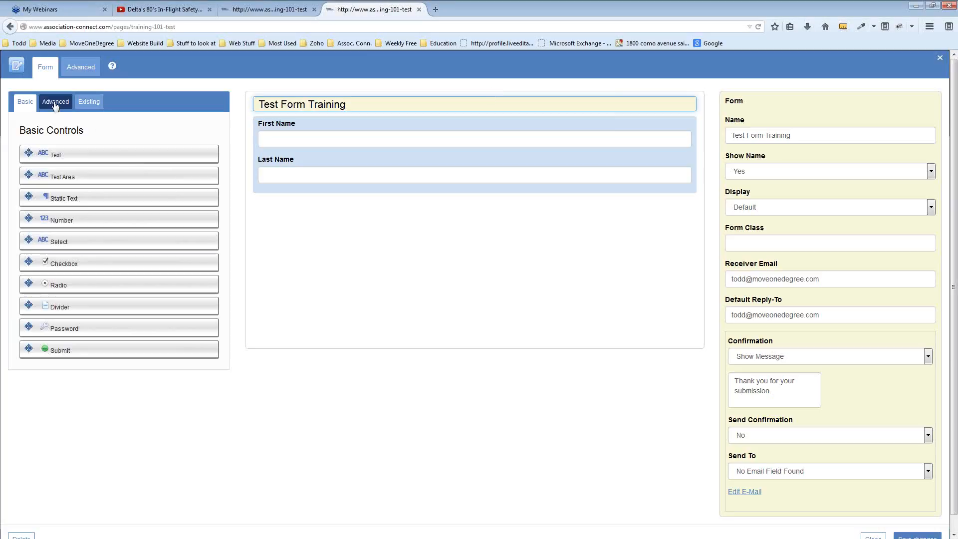
Add an Email field and a US Phone field labelled 'Phone' below Last Name
{"action": "left_click", "coordinate": [55, 105]}
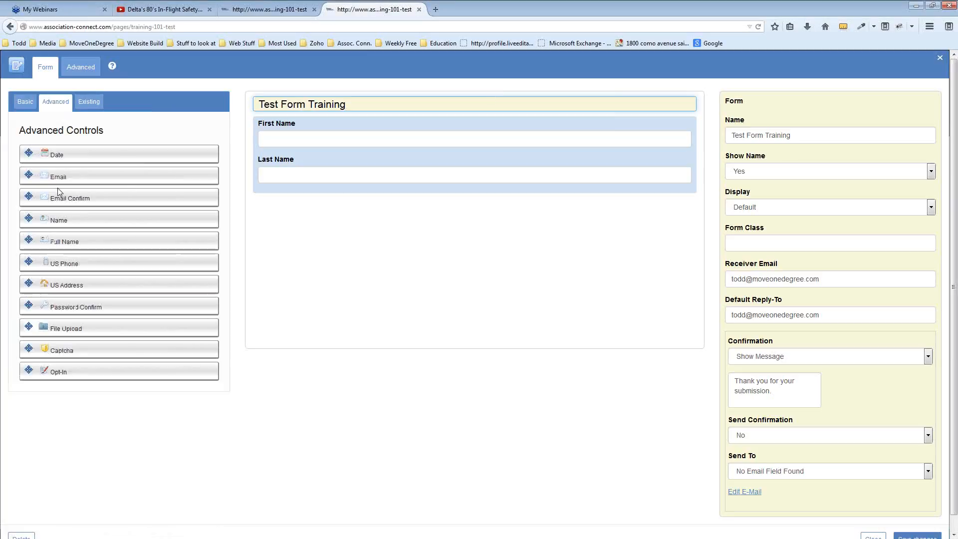
{"action": "left_click_drag", "start_coordinate": [57, 177], "coordinate": [314, 209]}
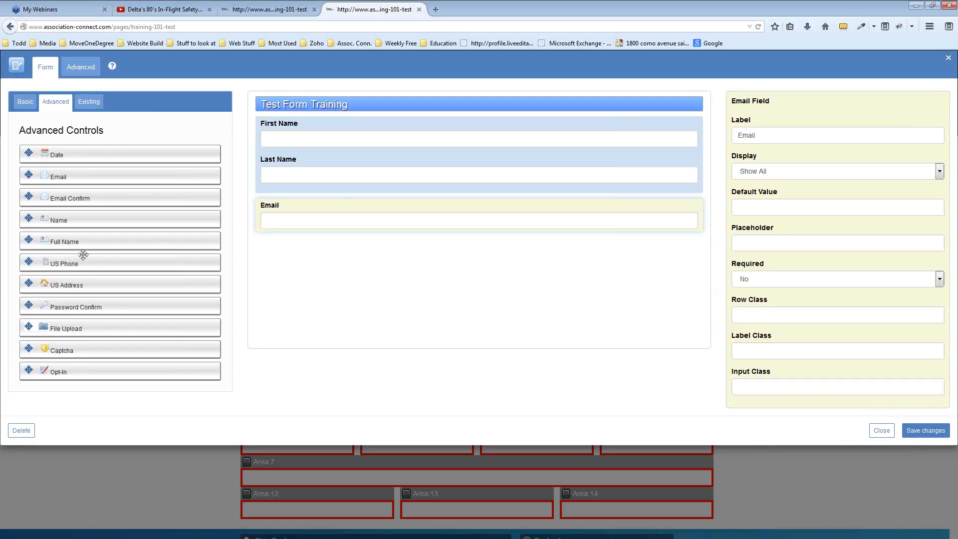
{"action": "left_click_drag", "start_coordinate": [168, 263], "coordinate": [467, 242]}
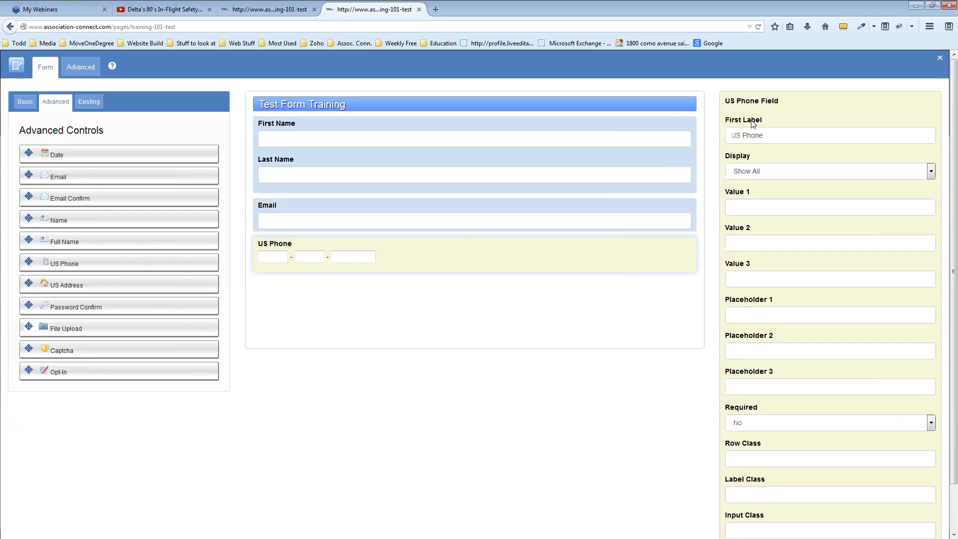
{"action": "left_click_drag", "start_coordinate": [743, 135], "coordinate": [722, 139]}
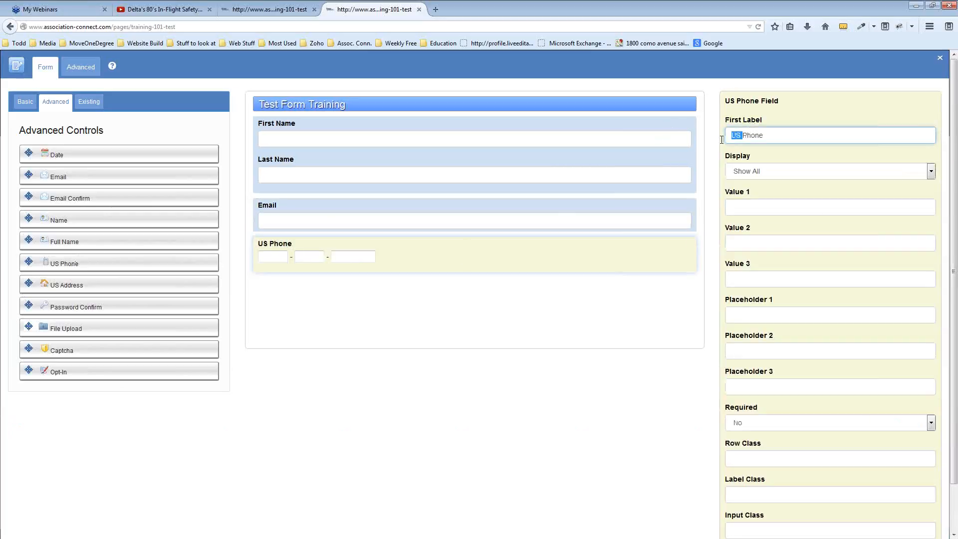
{"action": "key", "text": "BackSpace"}
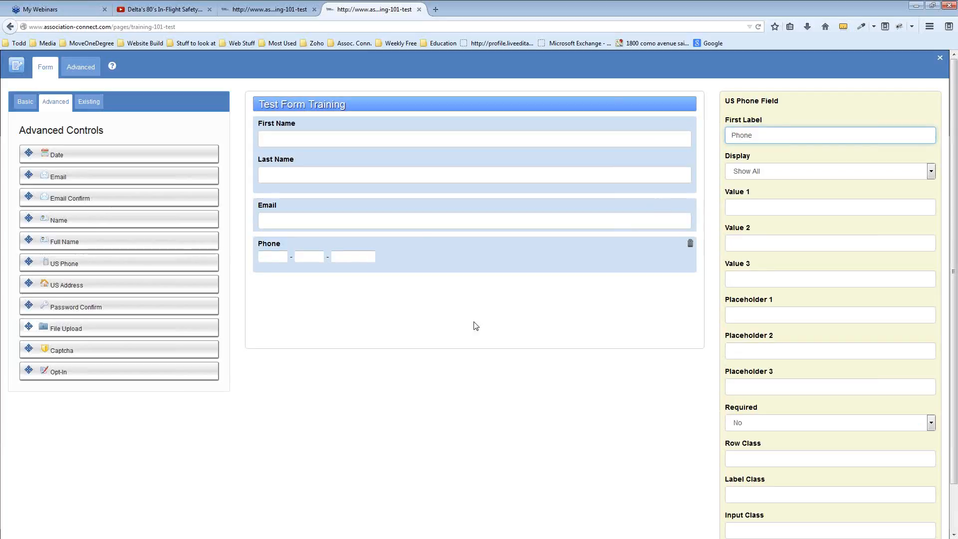
{"action": "left_click", "coordinate": [356, 409]}
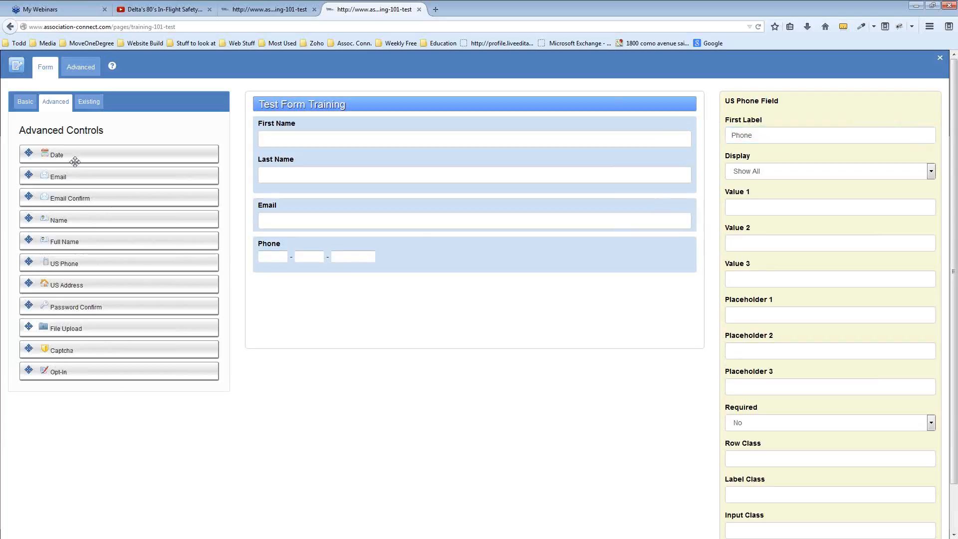
Add a Submit button, save the form to the page, and exit Edit mode
{"action": "left_click", "coordinate": [26, 102]}
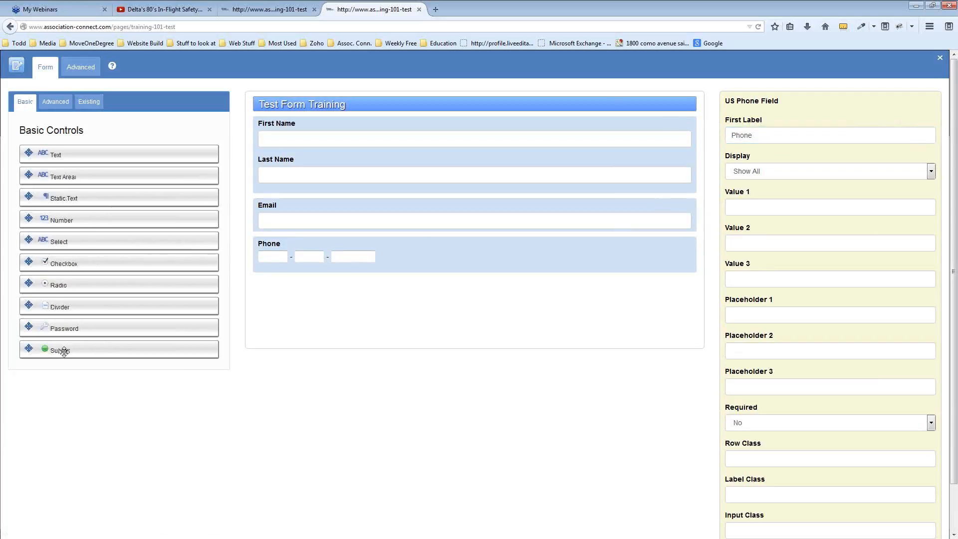
{"action": "left_click_drag", "start_coordinate": [64, 349], "coordinate": [364, 282]}
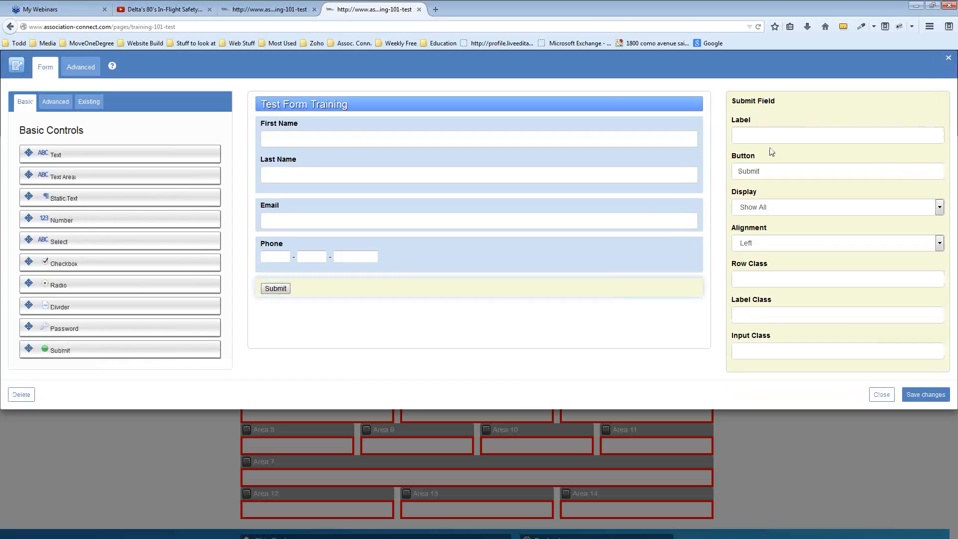
{"action": "left_click", "coordinate": [925, 394]}
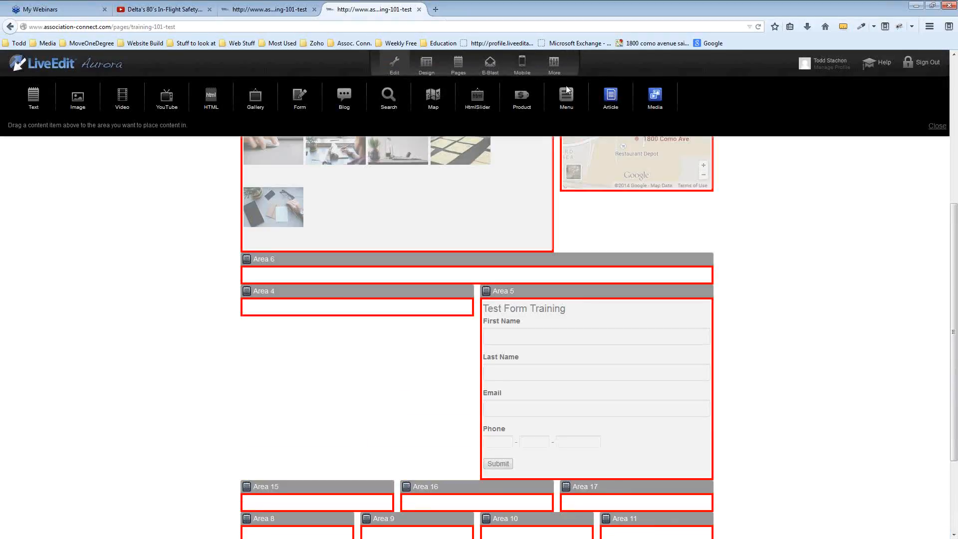
{"action": "left_click", "coordinate": [937, 125]}
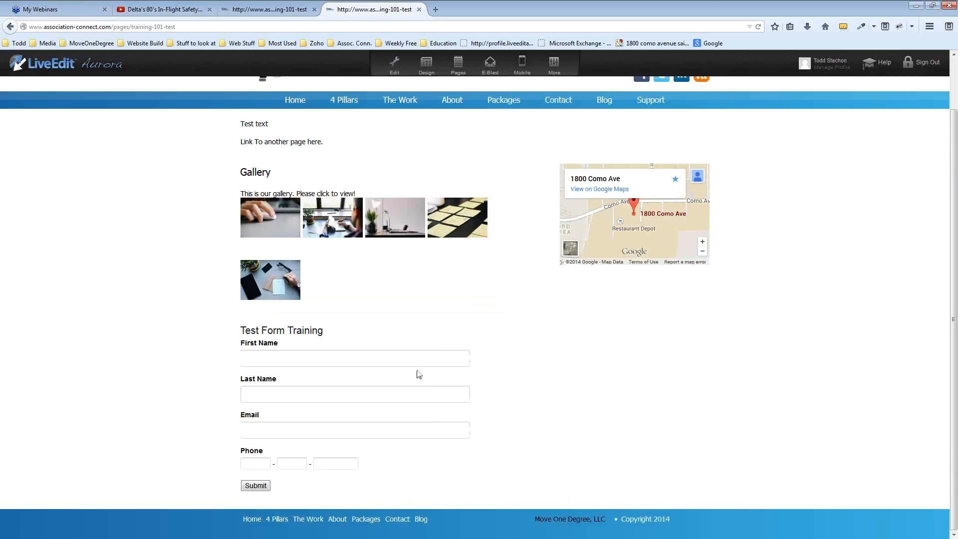
{"action": "left_click", "coordinate": [387, 67]}
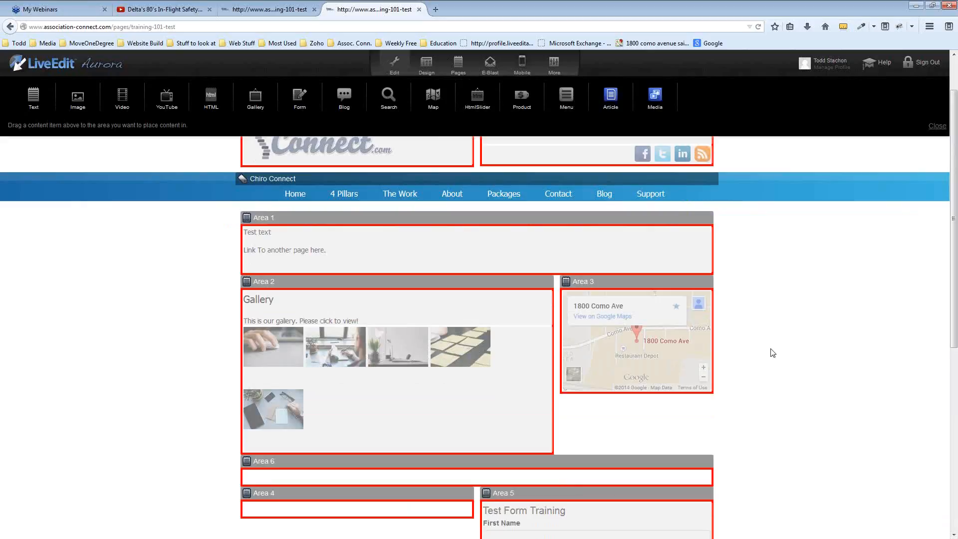
{"action": "scroll", "coordinate": [772, 353], "scroll_direction": "down", "scroll_amount": 2}
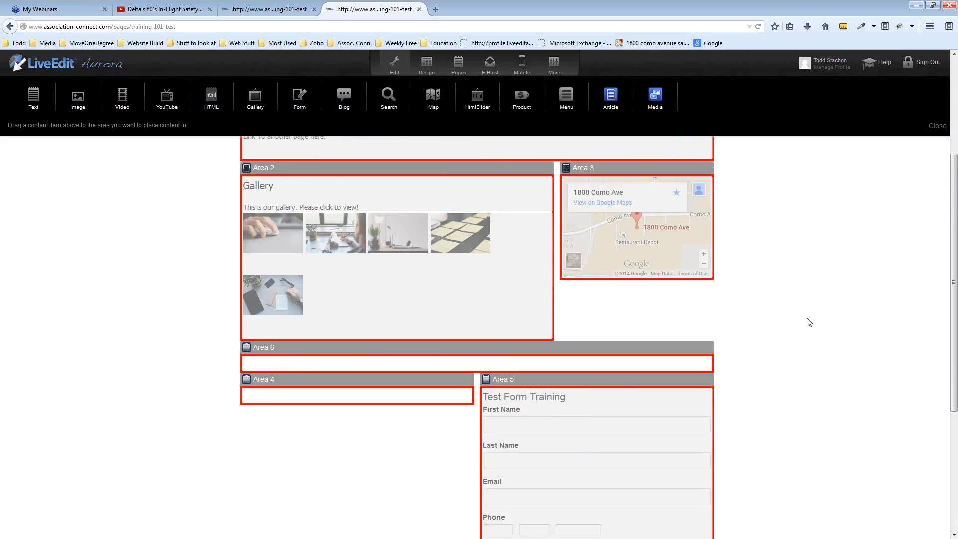
{"action": "scroll", "coordinate": [809, 322], "scroll_direction": "up", "scroll_amount": 3}
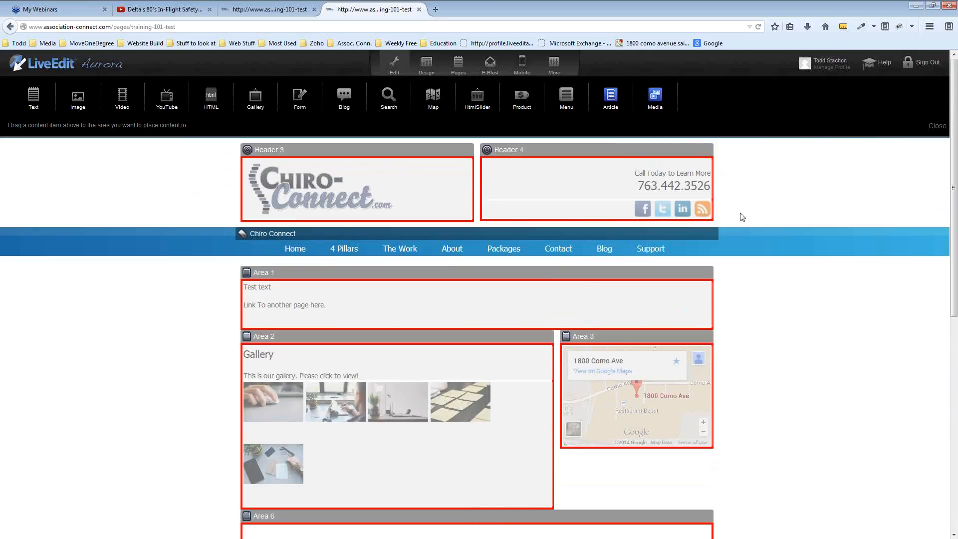
{"action": "left_click", "coordinate": [394, 65]}
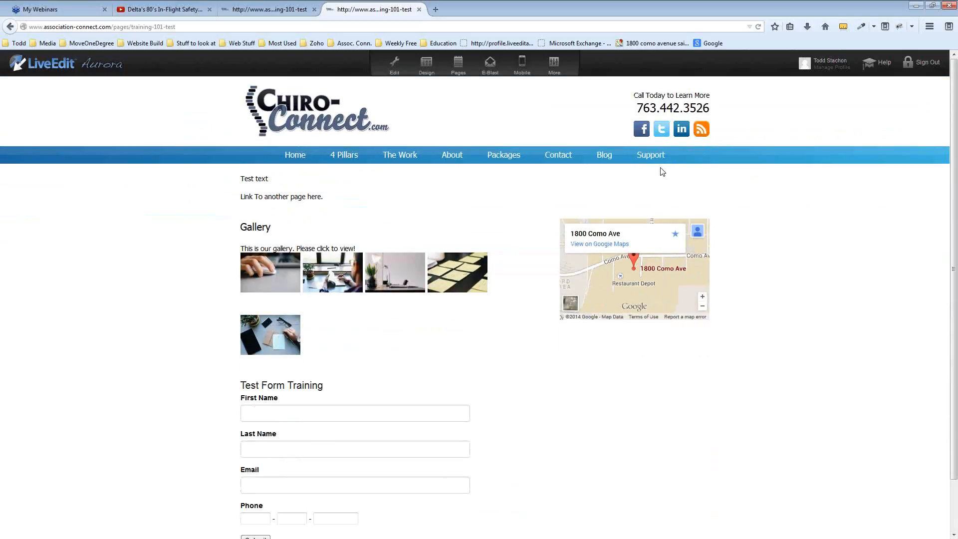
Go to the Chiro-Connect Support page, then launch LiveEdit University help from the toolbar
{"action": "left_click", "coordinate": [652, 158]}
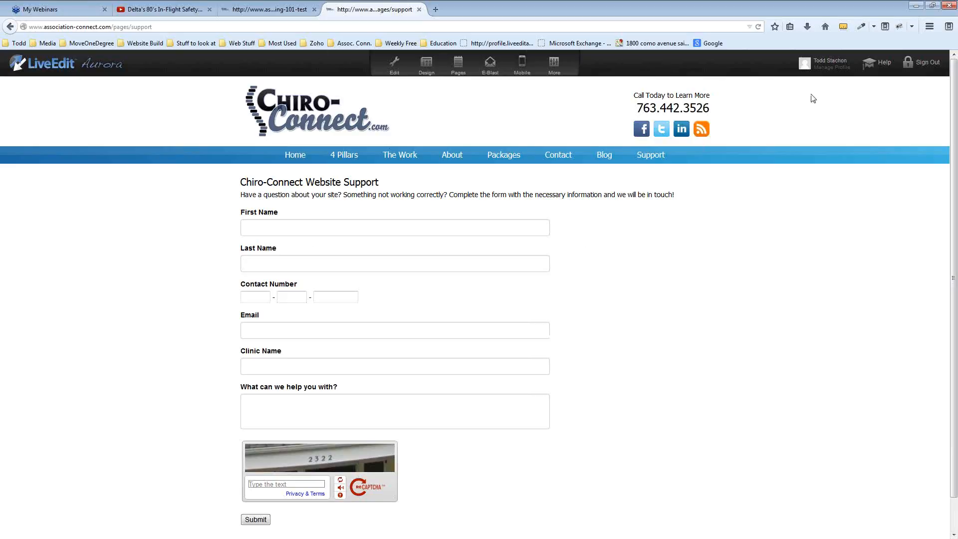
{"action": "left_click", "coordinate": [882, 67]}
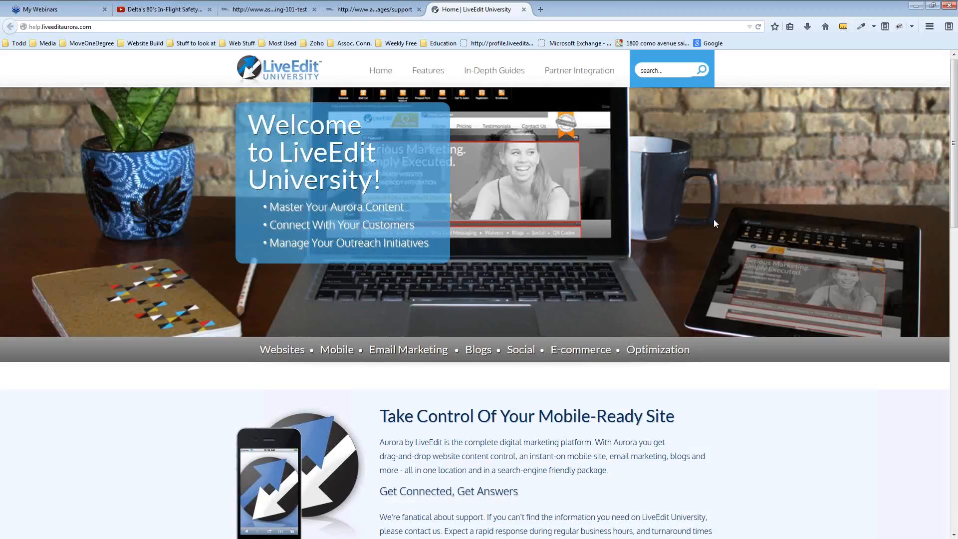
Browse the In-Depth Guides and Features menus, then return to the Chiro-Connect Website Support page
{"action": "mouse_move", "coordinate": [499, 73]}
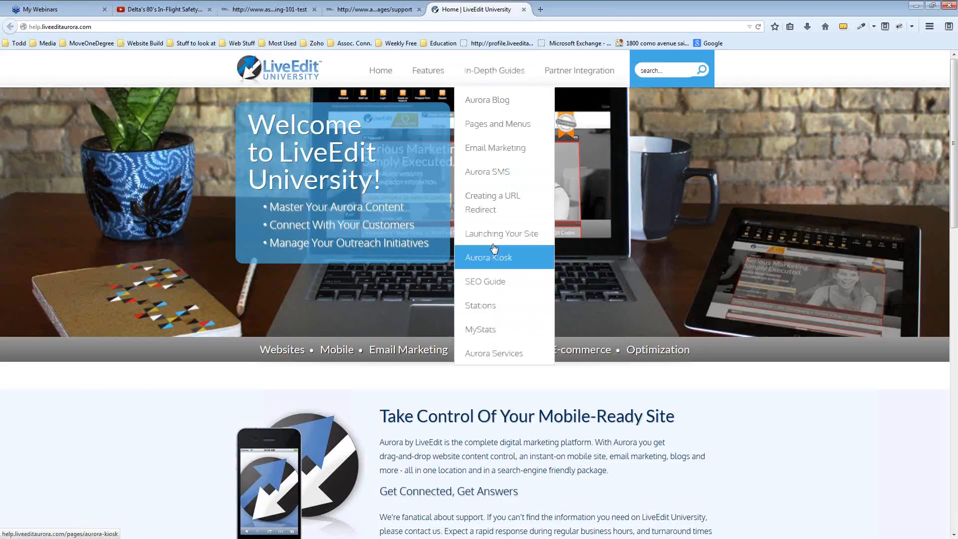
{"action": "mouse_move", "coordinate": [427, 80]}
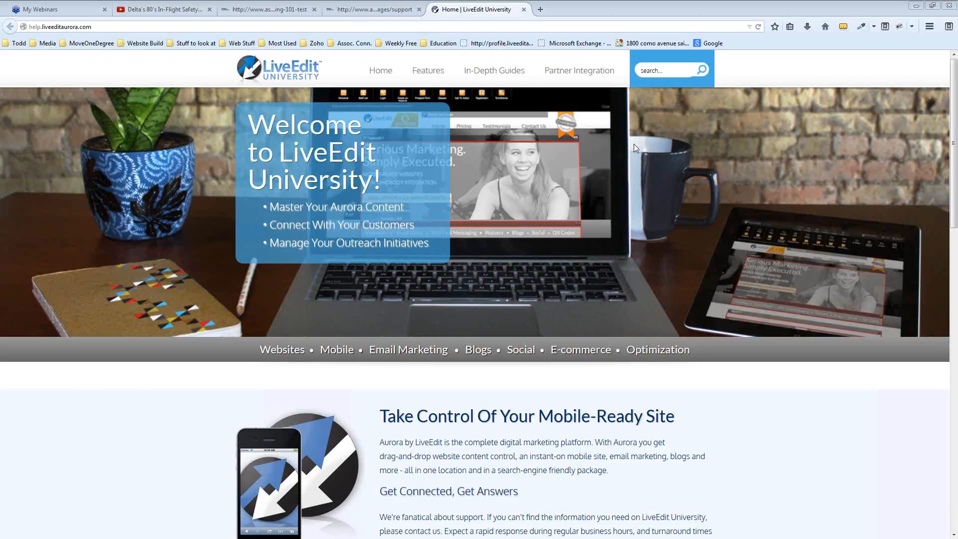
{"action": "left_click", "coordinate": [349, 9]}
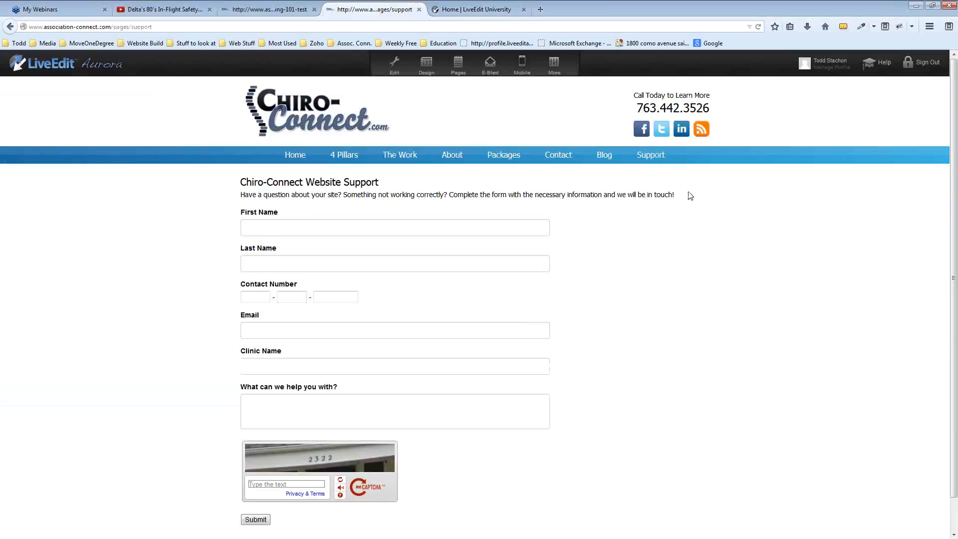